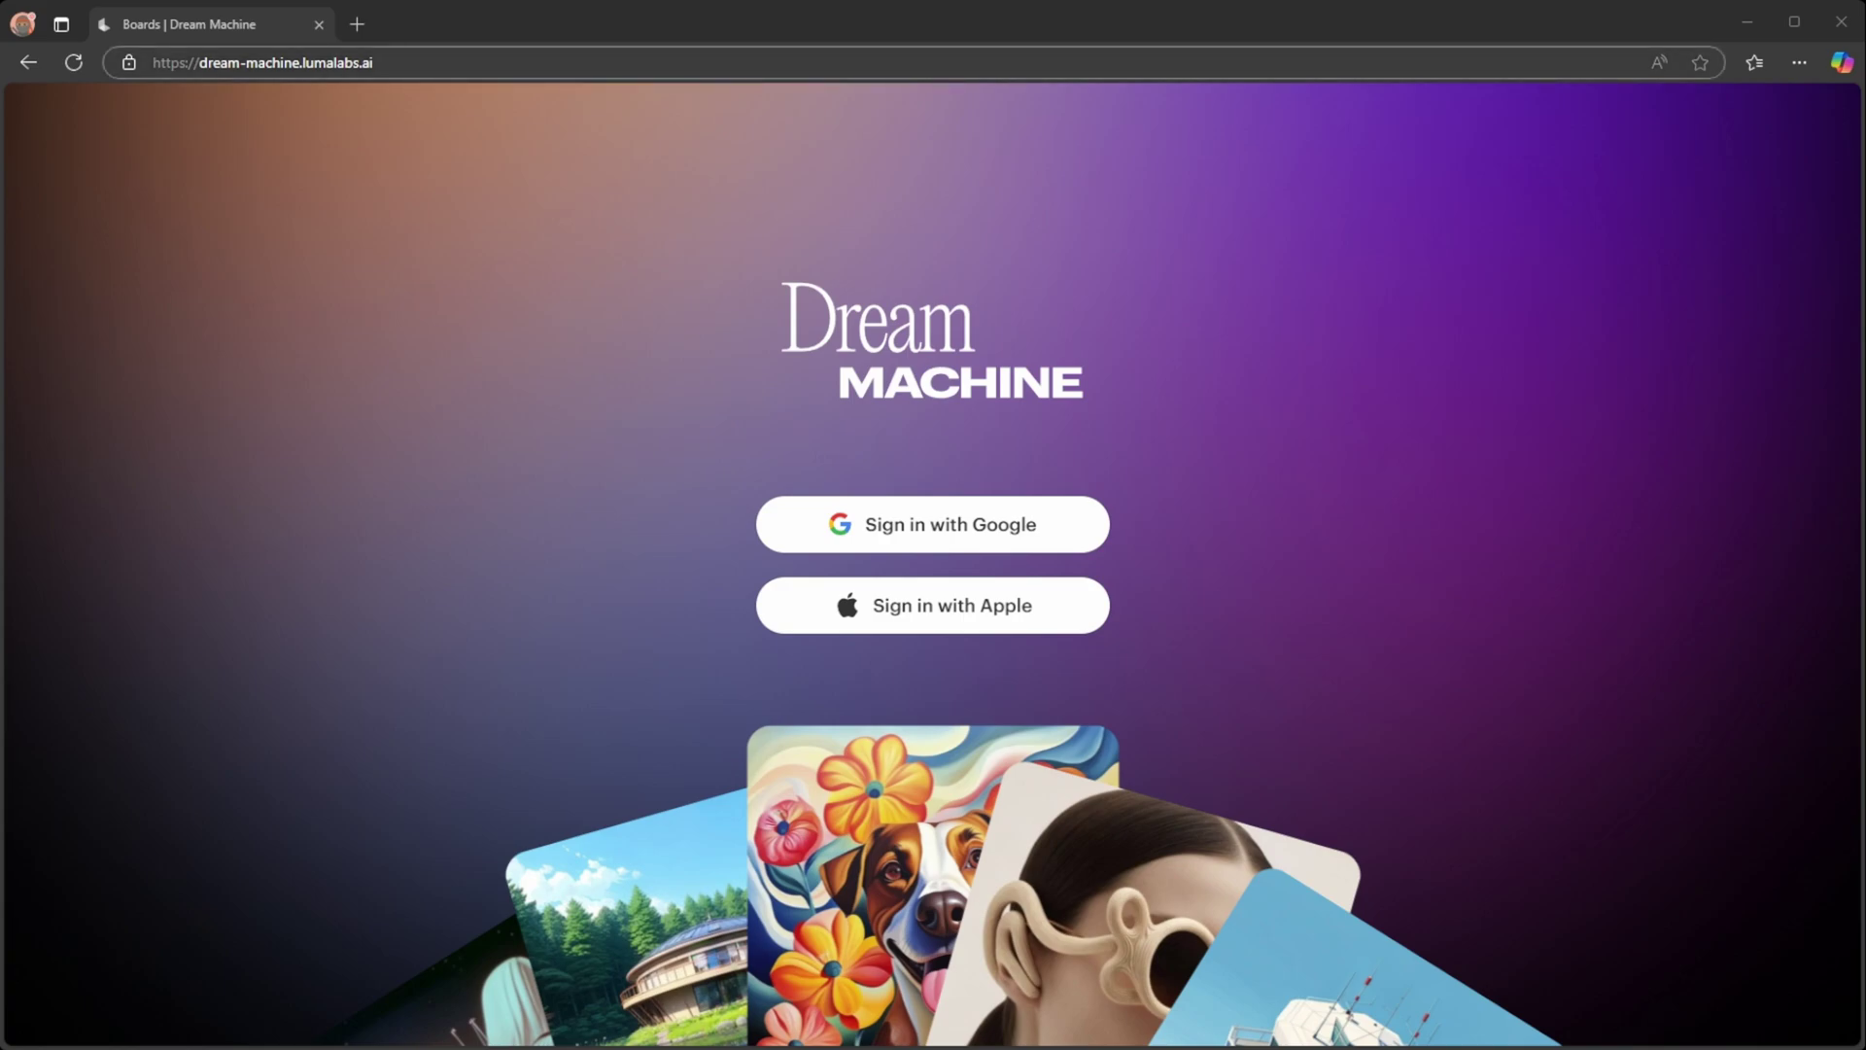
- Load the Dream Machine website at dream-machine.lumalabs.ai and reach its boards page
{"action": "left_click", "coordinate": [167, 63]}
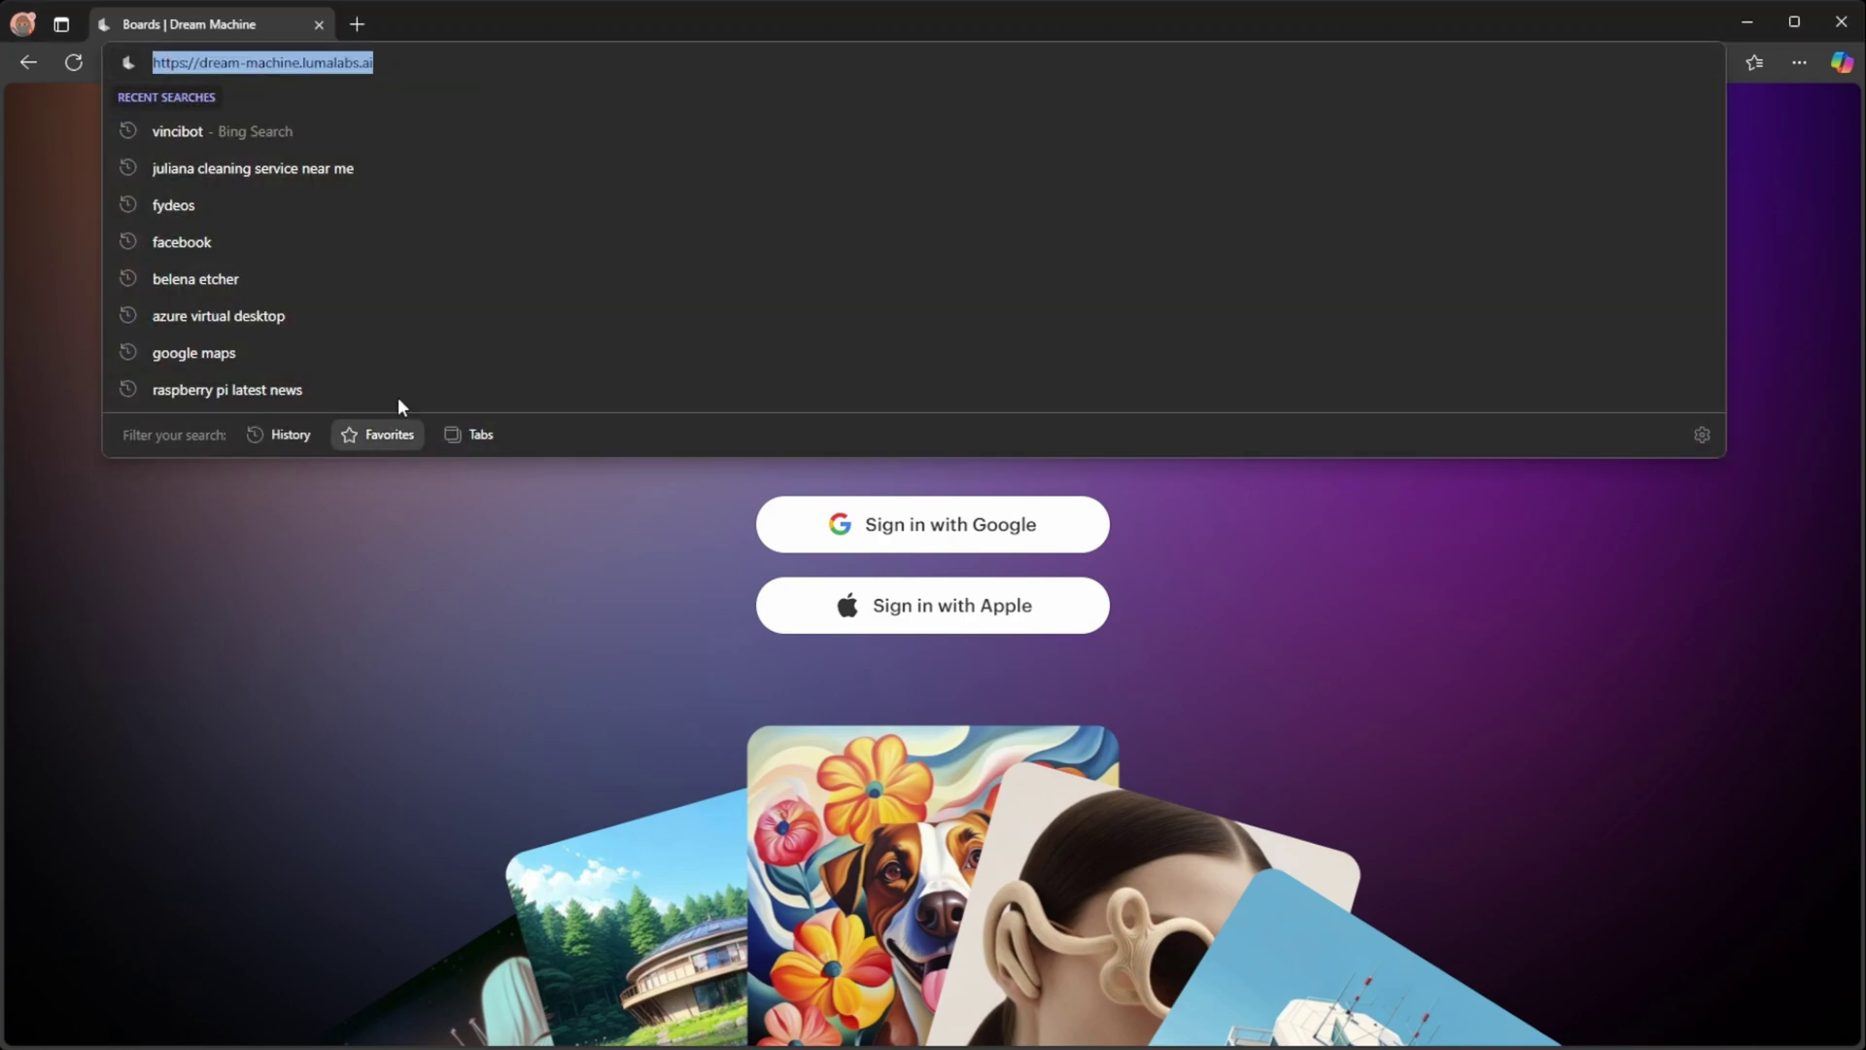
{"action": "key", "text": "Return"}
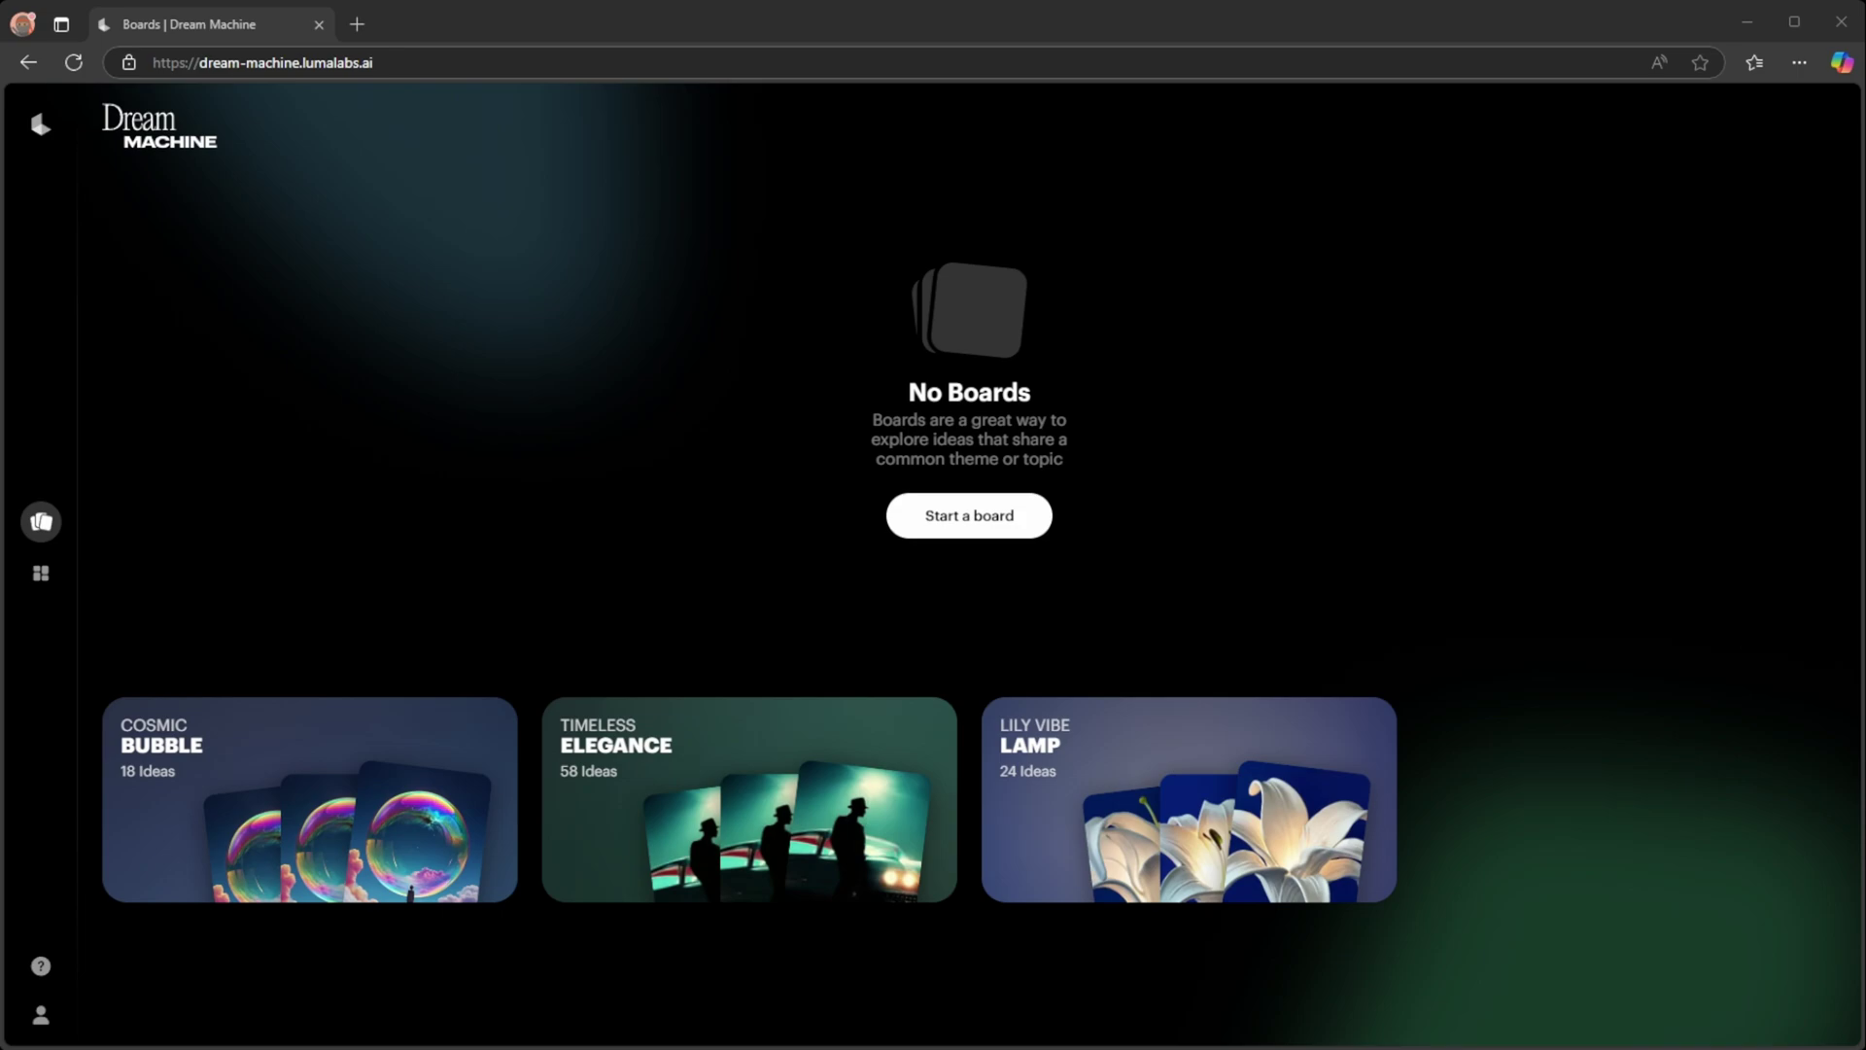
{"action": "mouse_move", "coordinate": [884, 593]}
{"action": "left_mouse_down"}
{"action": "mouse_move", "coordinate": [898, 242]}
{"action": "mouse_move", "coordinate": [1006, 627]}
{"action": "mouse_move", "coordinate": [842, 576]}
{"action": "left_mouse_up"}
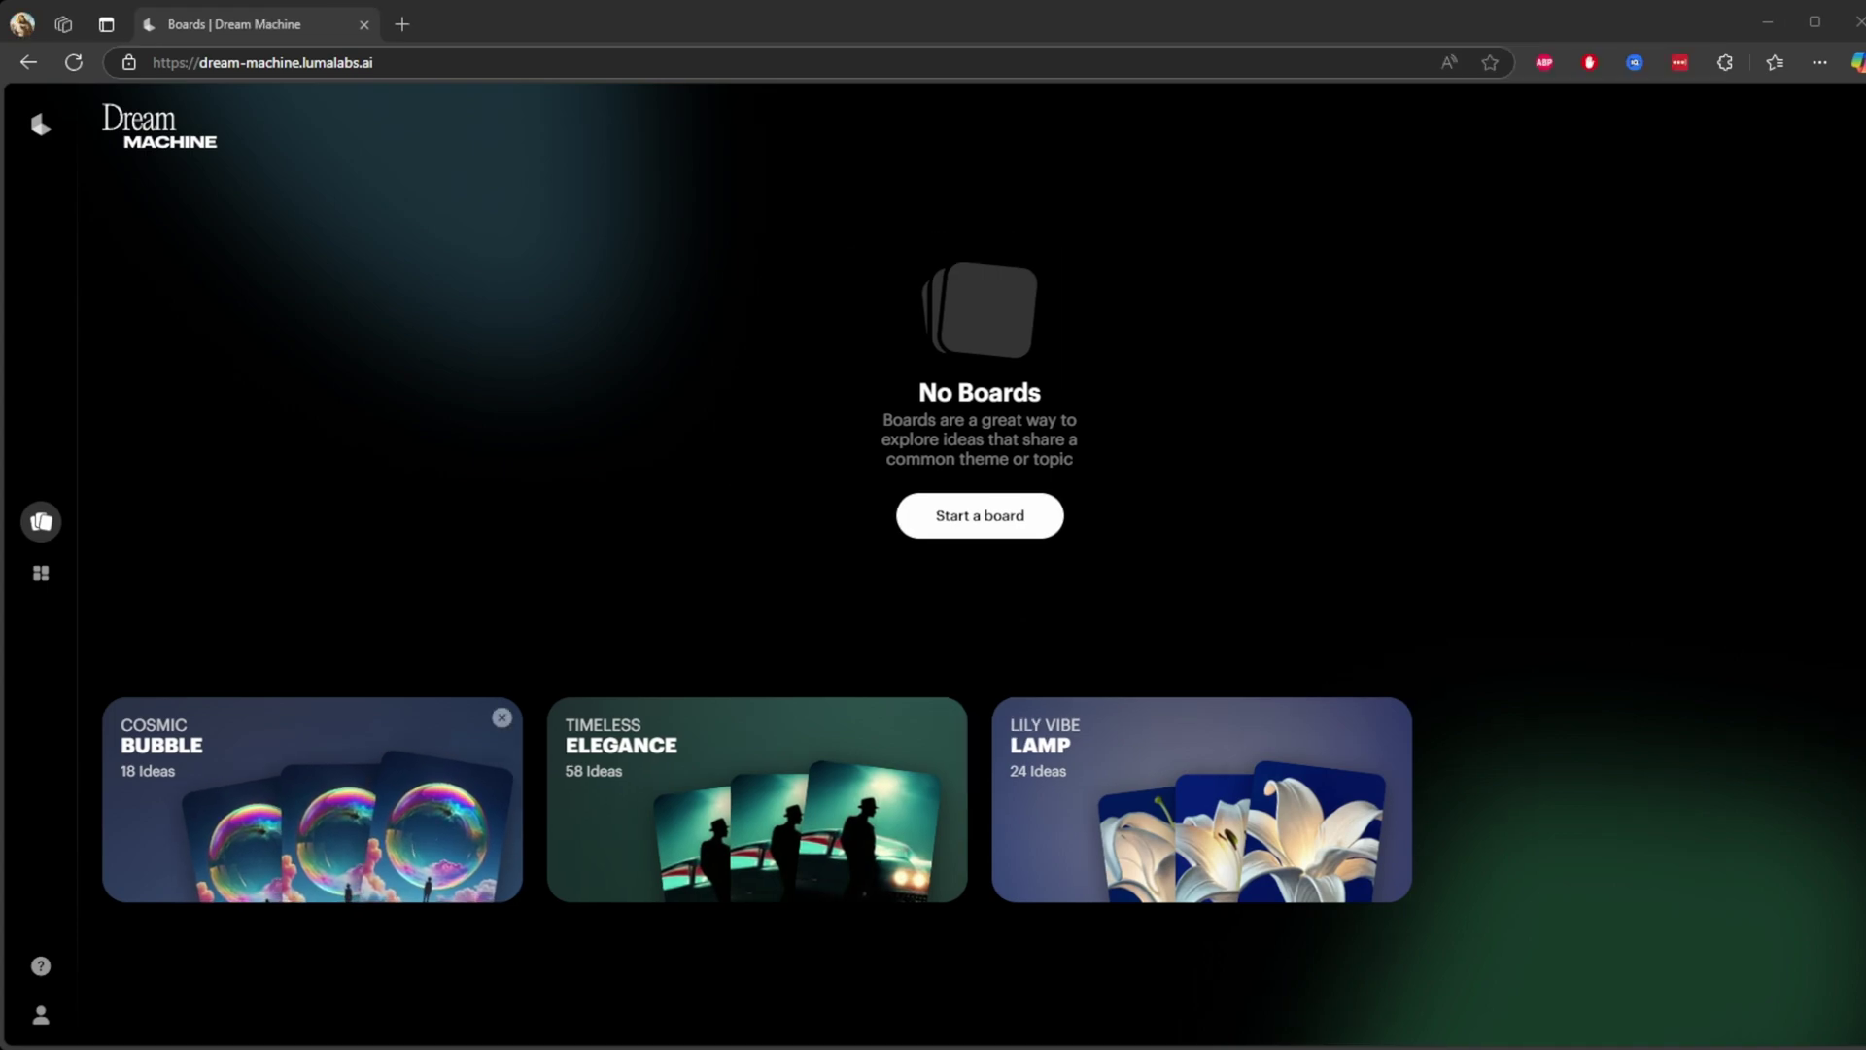
- Check the account's credit usage and how many images or videos the remaining credits allow, then close the usage summary
{"action": "left_click", "coordinate": [41, 1015]}
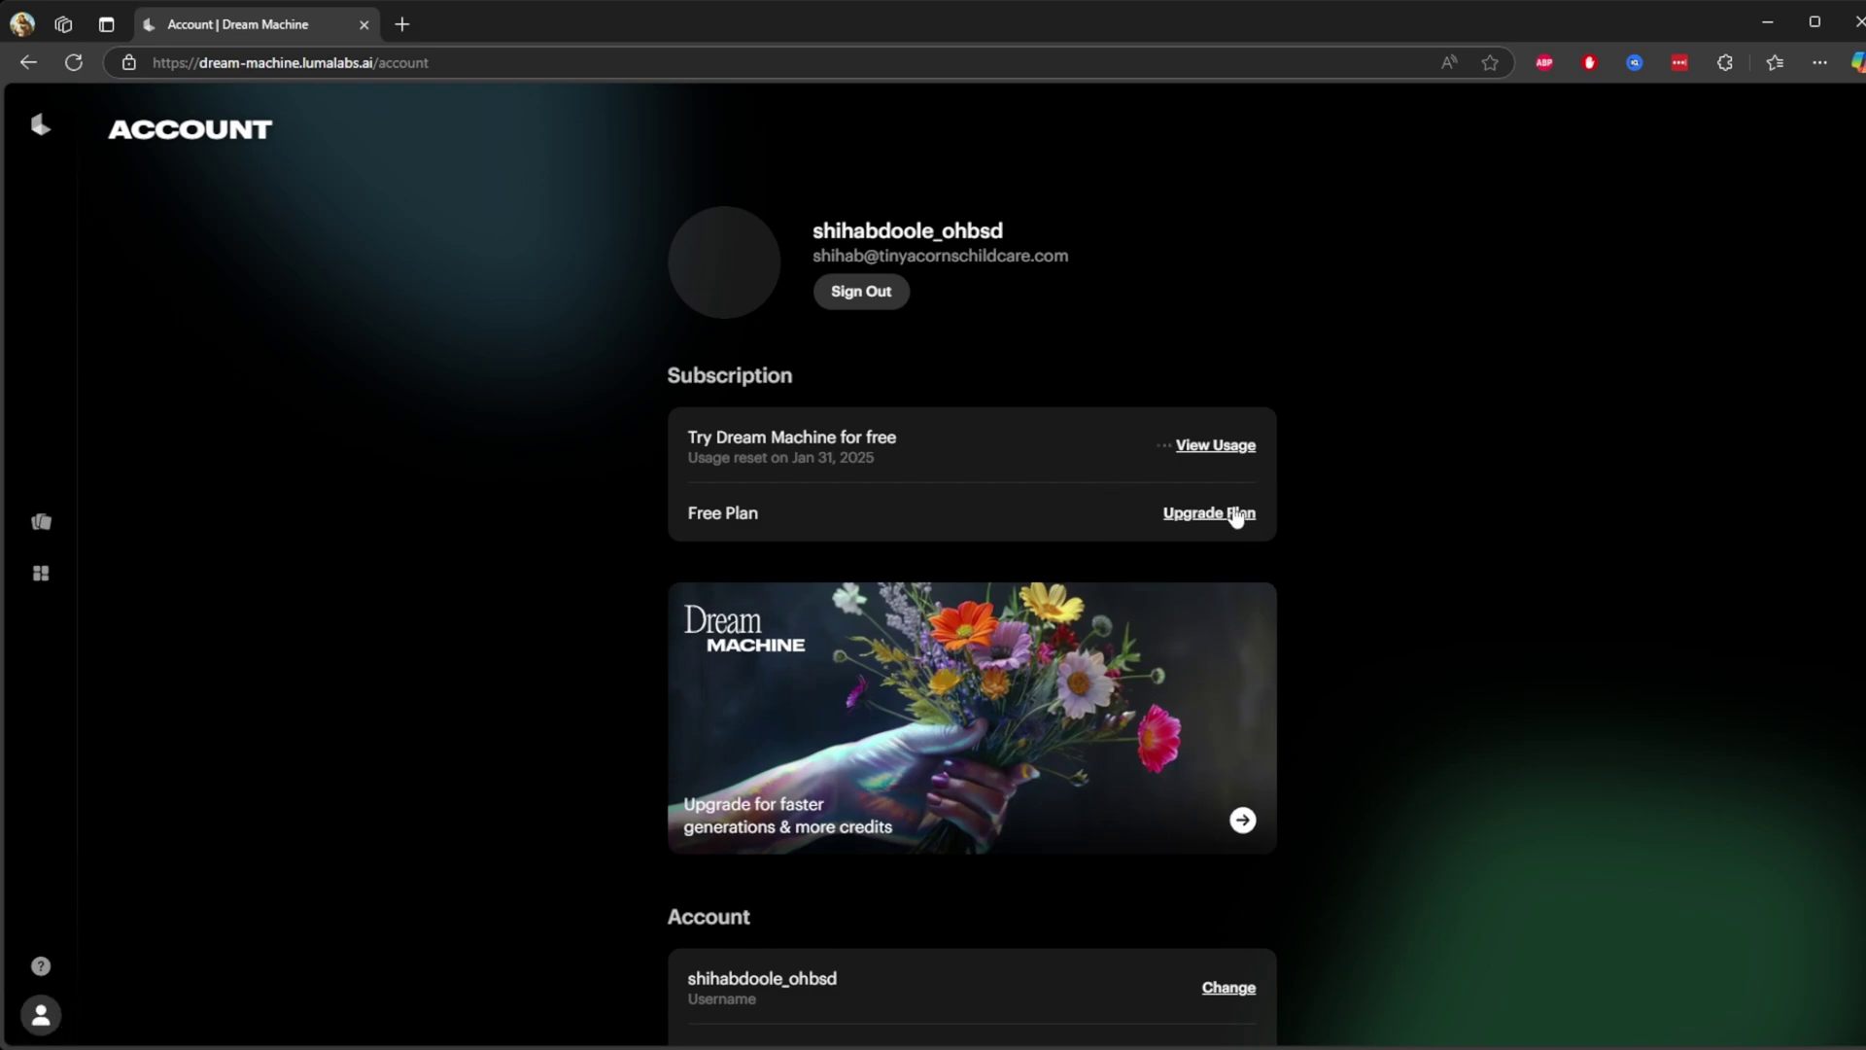
{"action": "left_click", "coordinate": [1215, 447]}
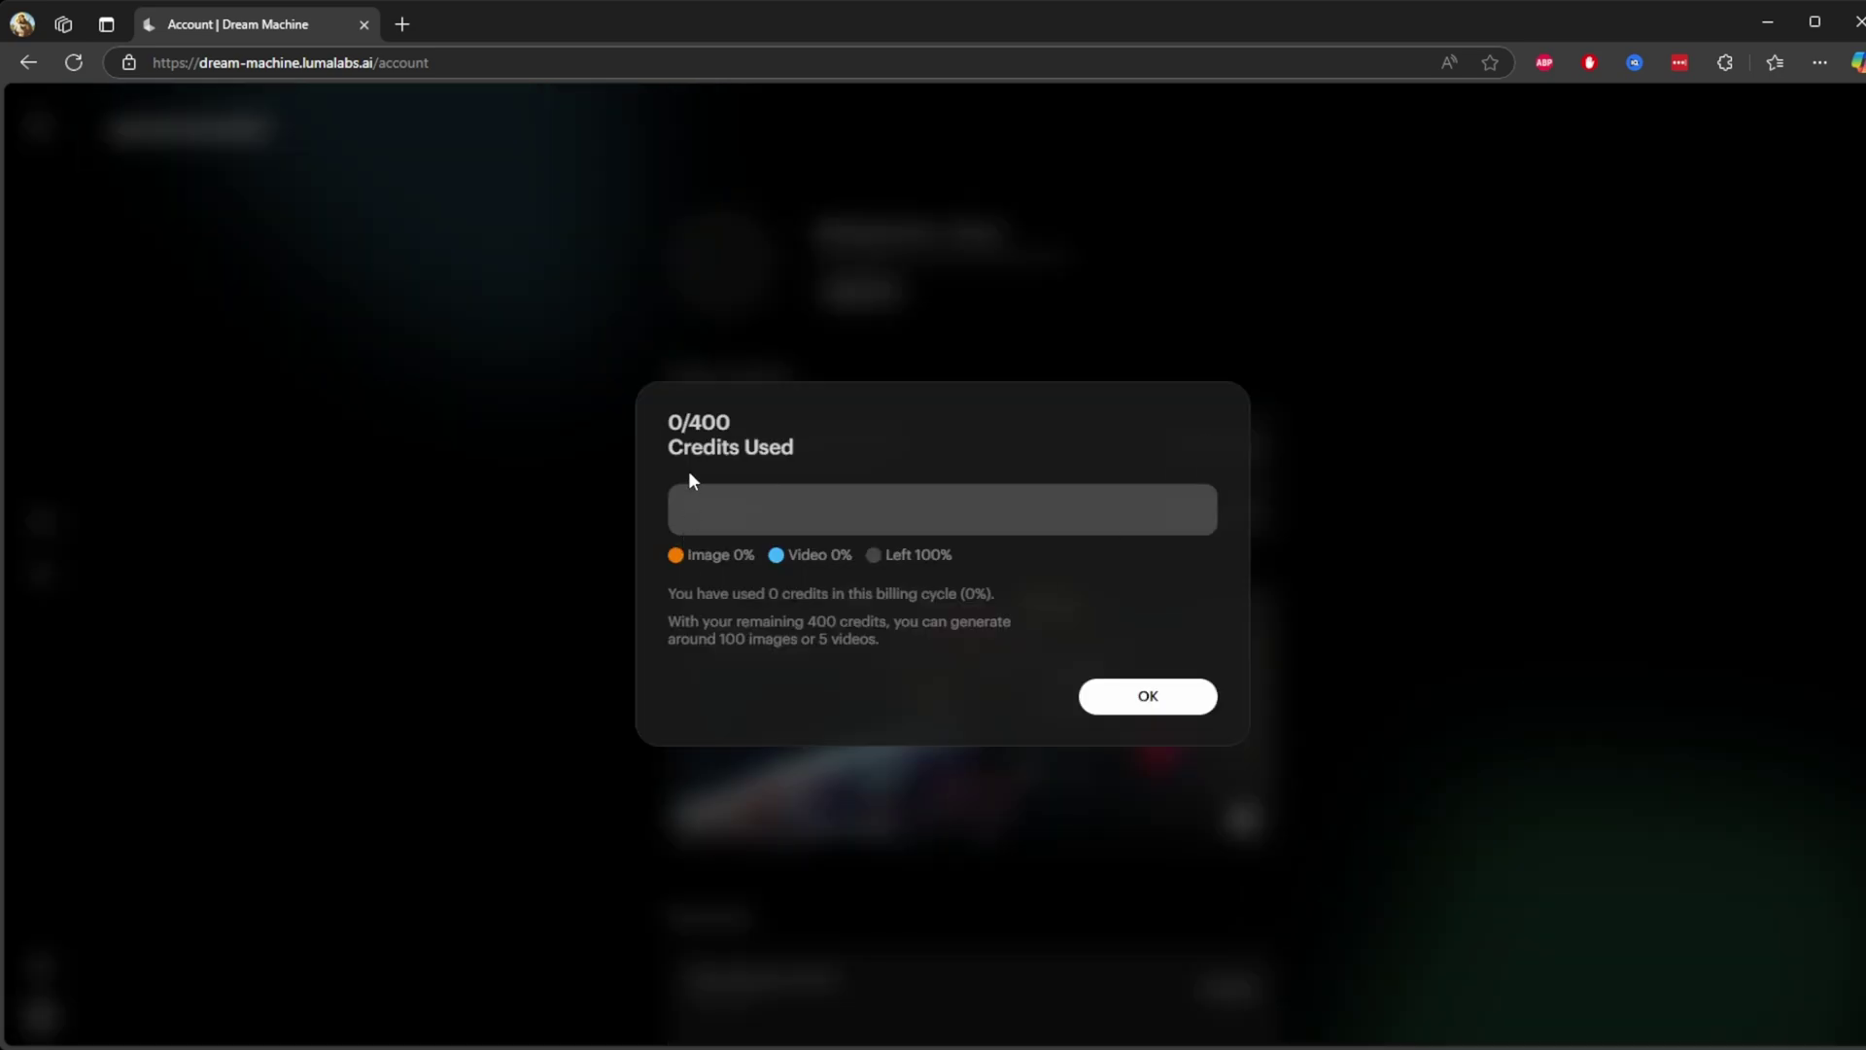
{"action": "left_click_drag", "start_coordinate": [731, 421], "coordinate": [695, 431]}
{"action": "left_click", "coordinate": [824, 561]}
{"action": "left_click_drag", "start_coordinate": [672, 592], "coordinate": [986, 595]}
{"action": "left_click_drag", "start_coordinate": [693, 620], "coordinate": [952, 622]}
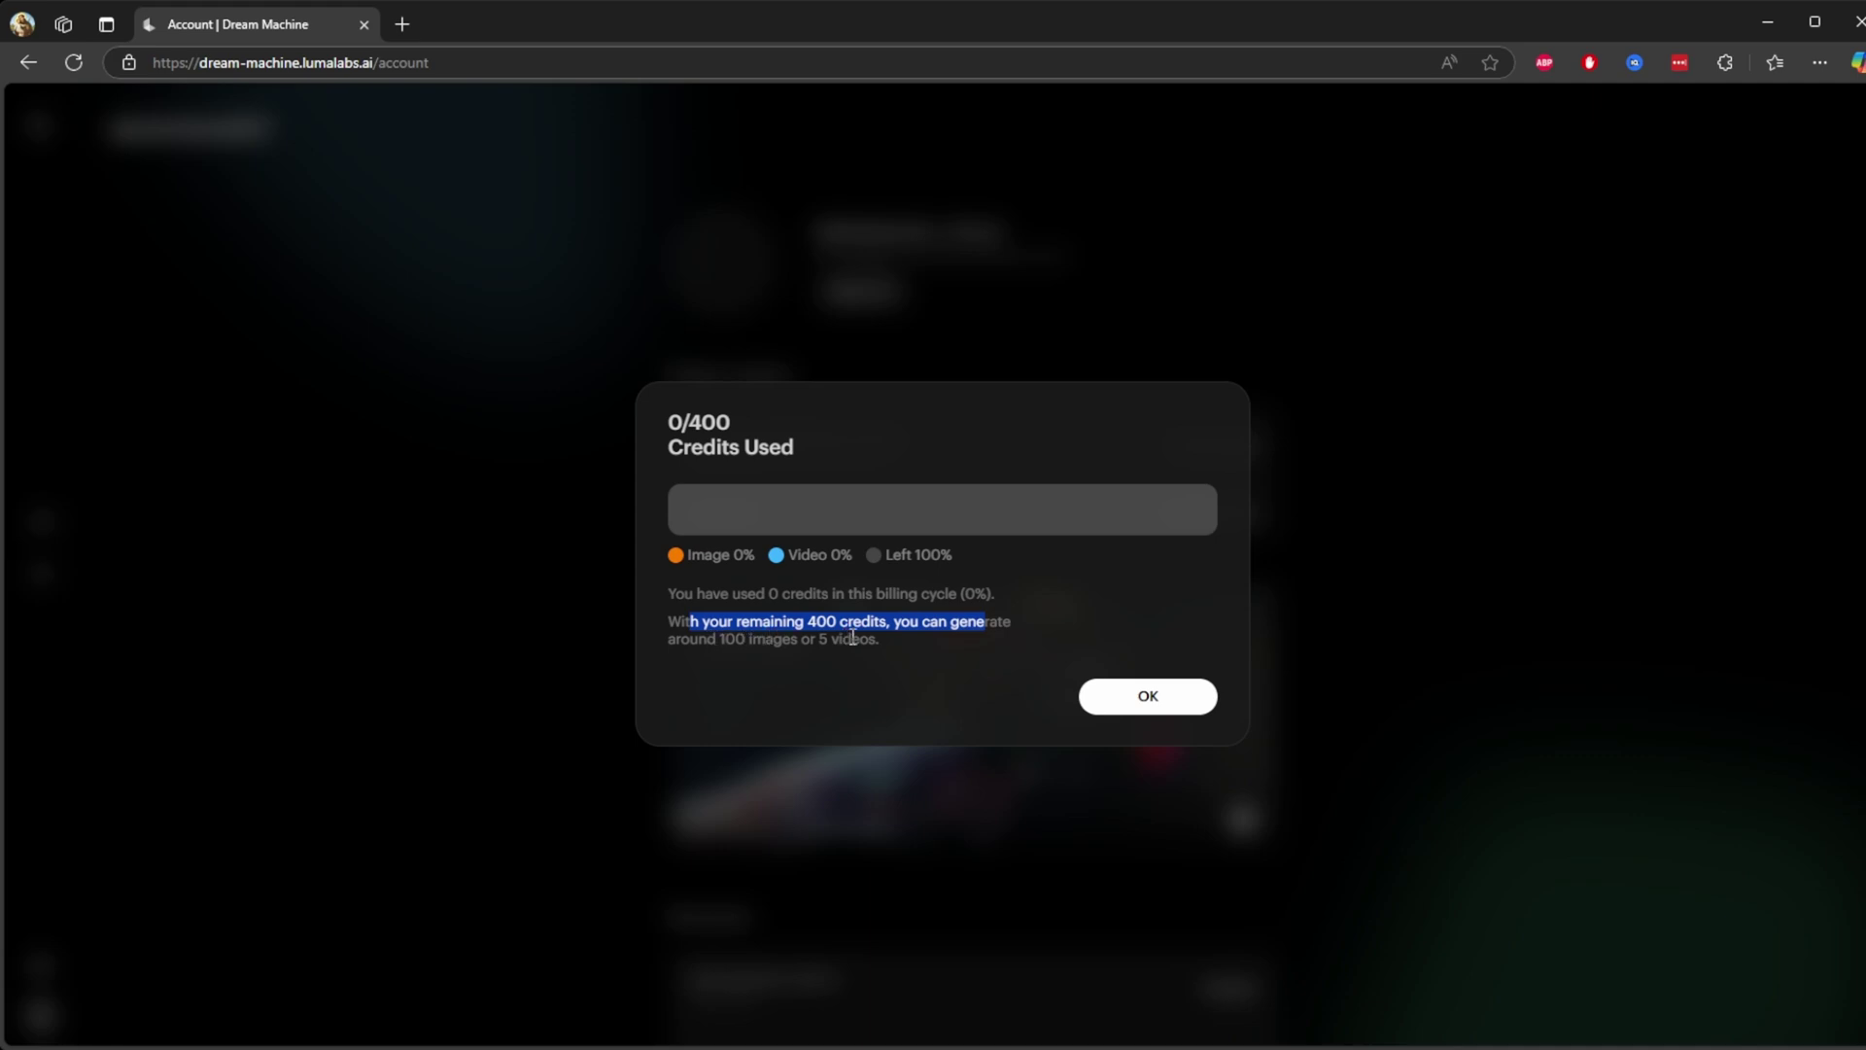
{"action": "left_click_drag", "start_coordinate": [881, 638], "coordinate": [819, 638]}
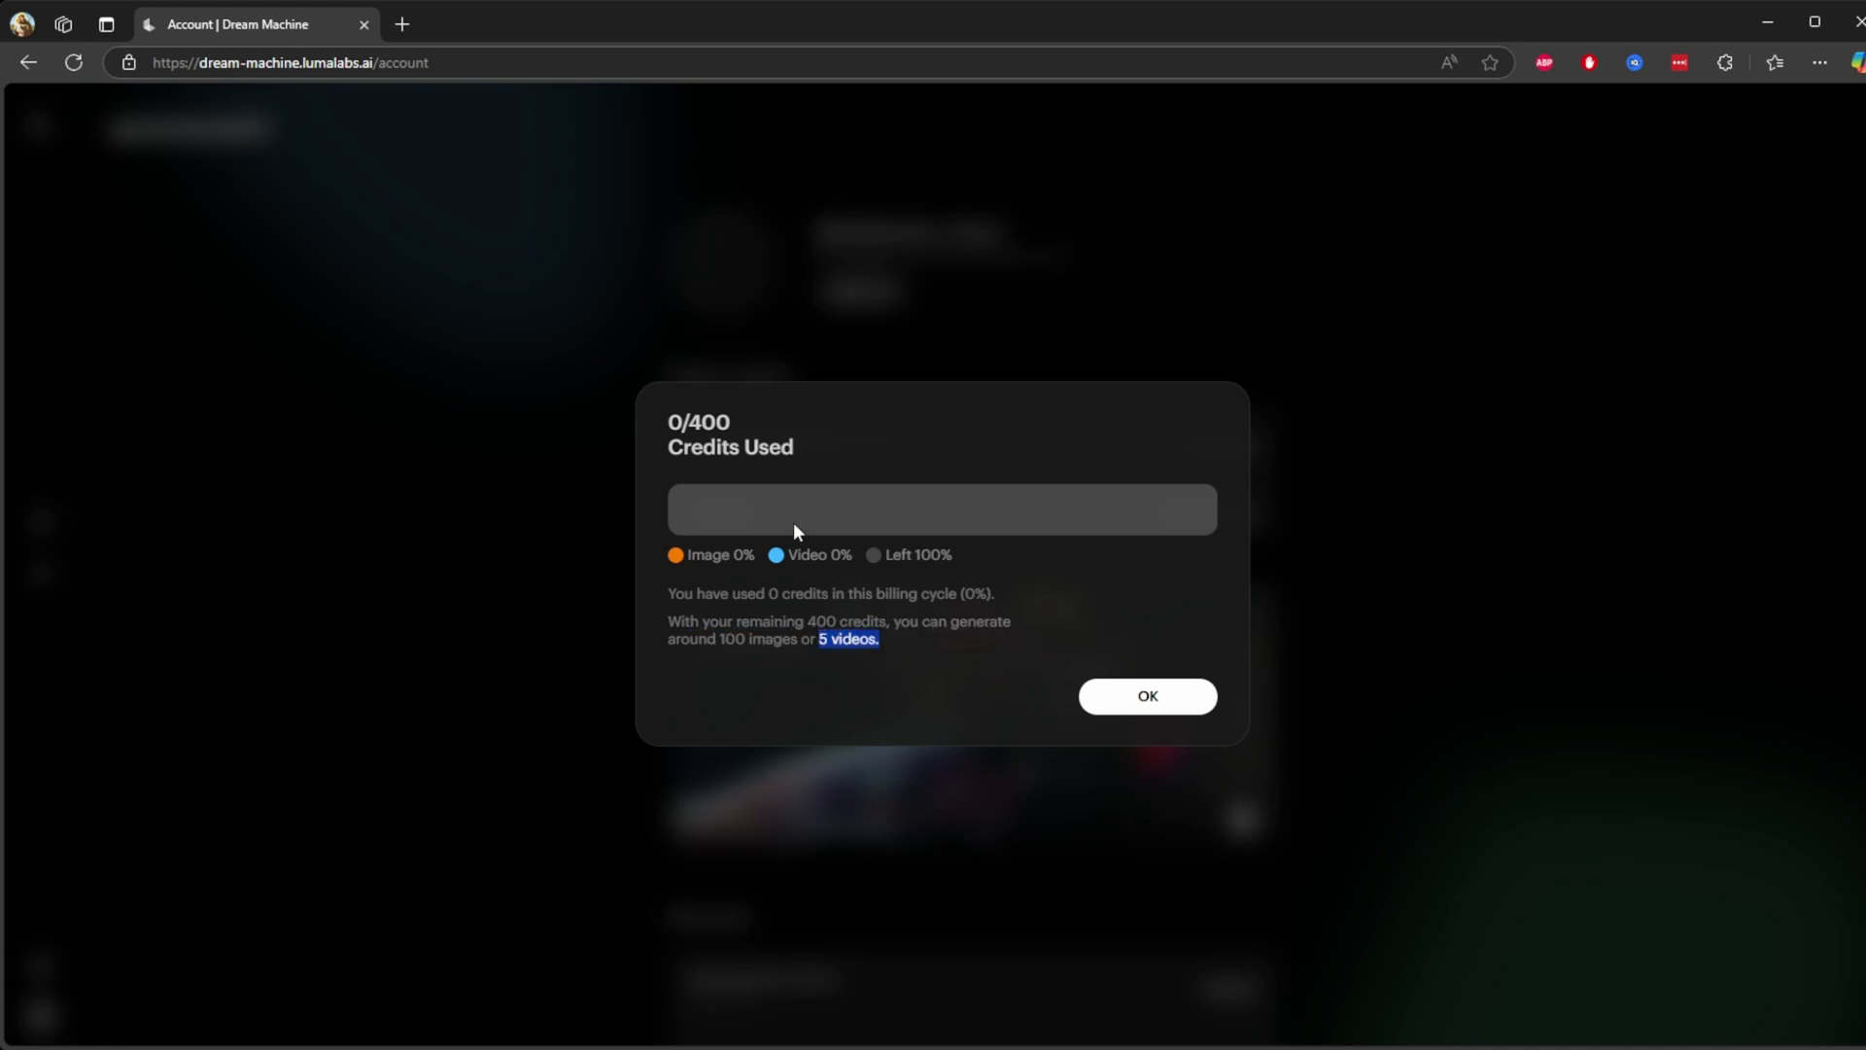
{"action": "left_click_drag", "start_coordinate": [819, 642], "coordinate": [875, 642]}
{"action": "left_click", "coordinate": [1148, 698]}
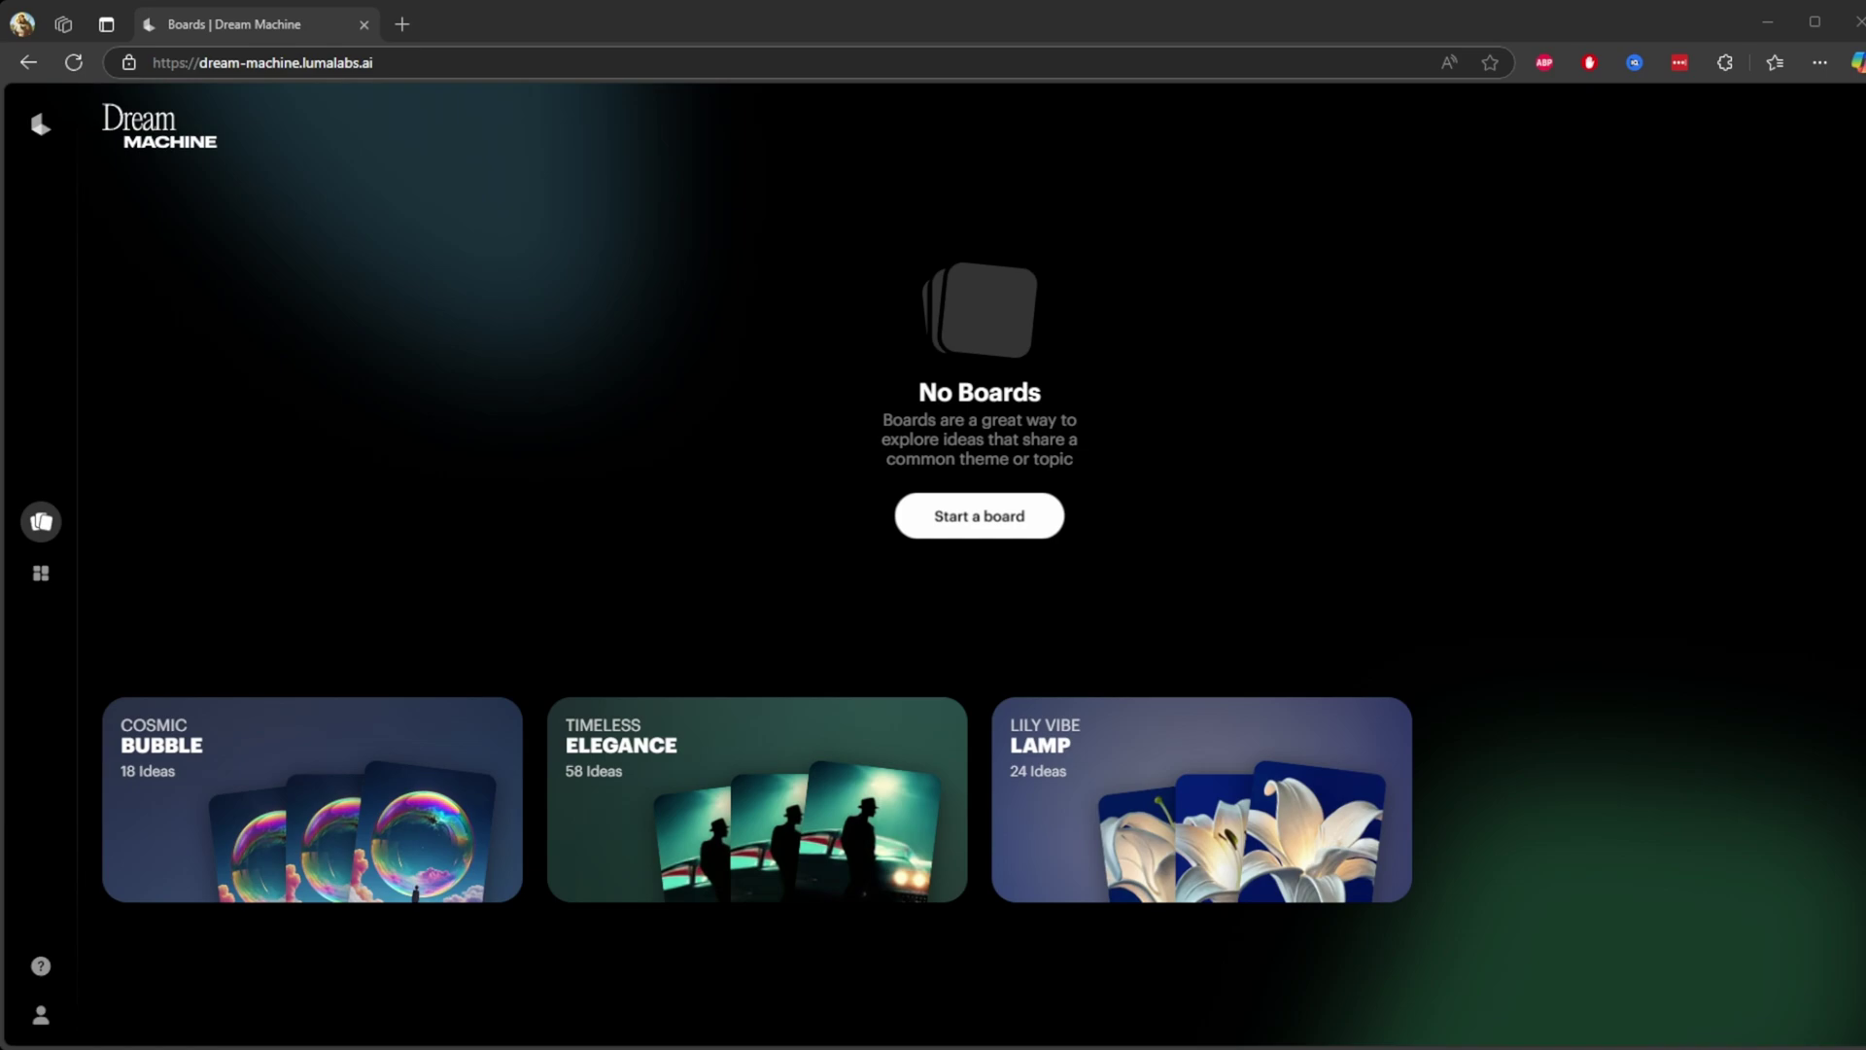
- On a new board, generate a 16:9 video from a prompt for a futuristic sci-fi landscape with a lone explorer on a glowing pathway in space
{"action": "left_click", "coordinate": [986, 519]}
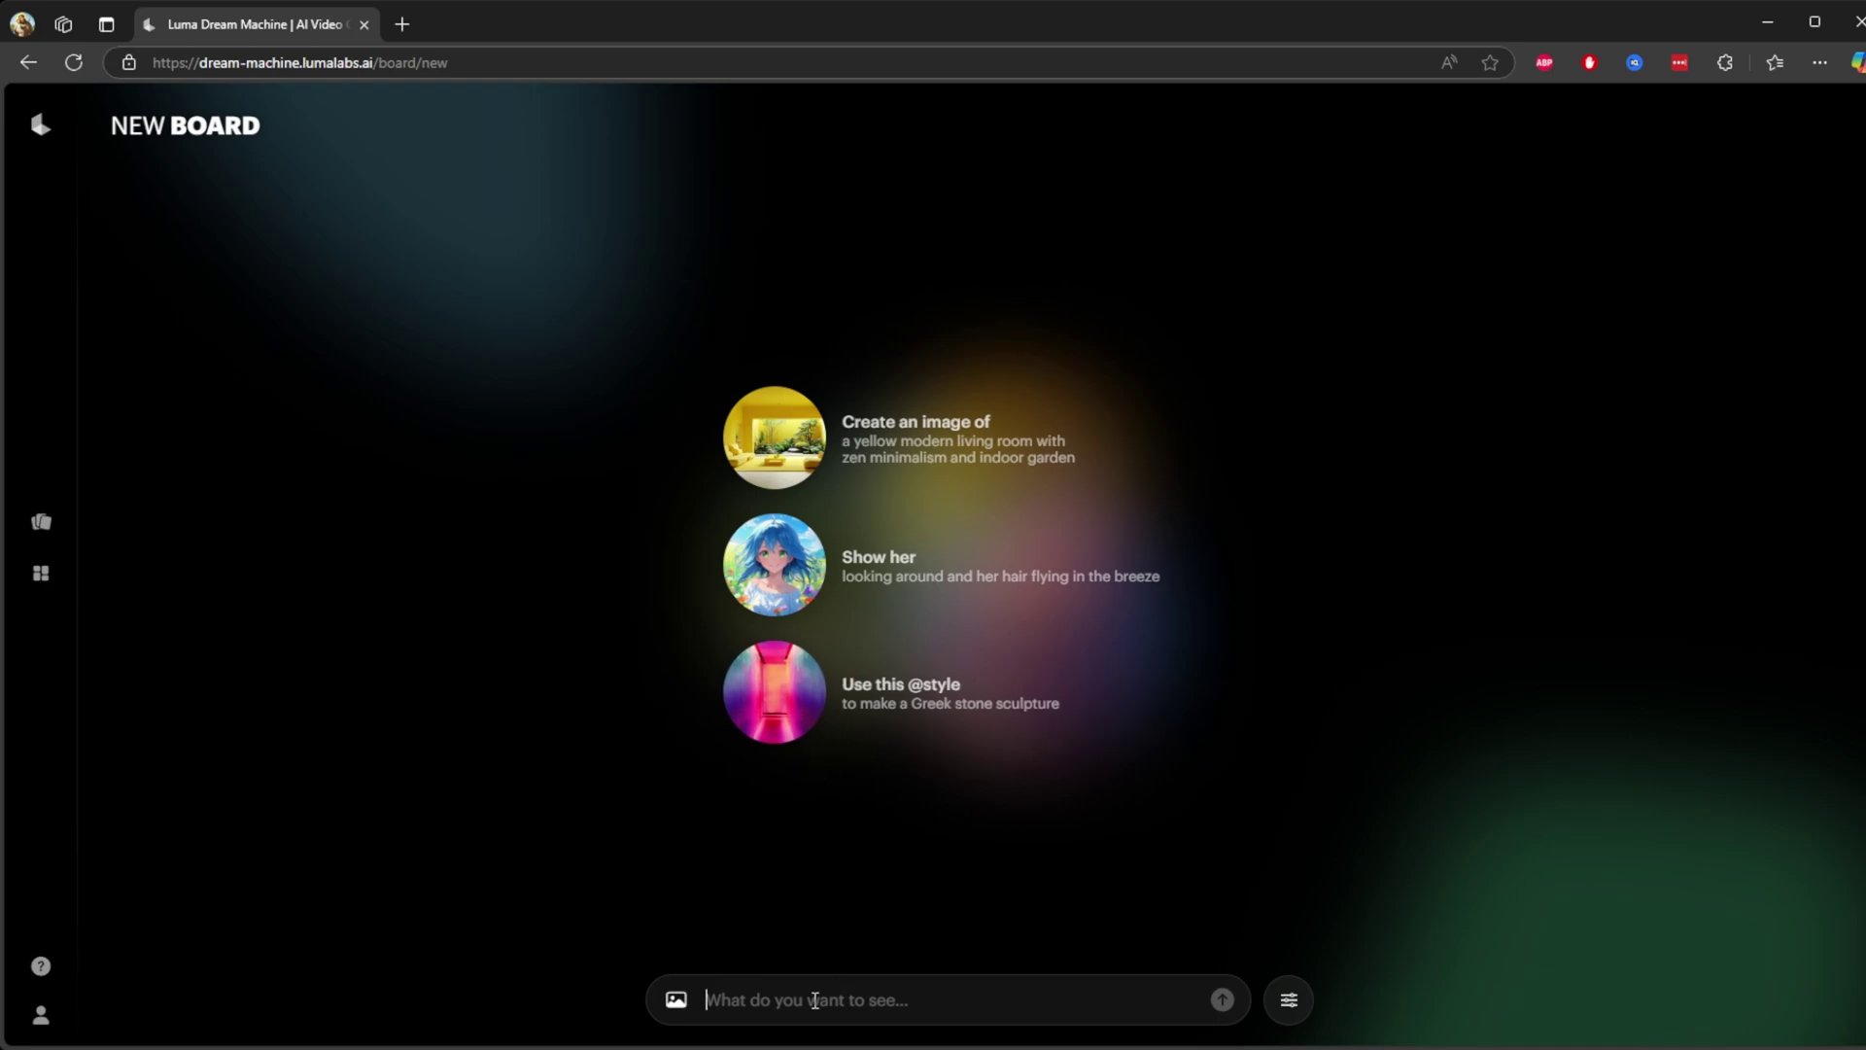
{"action": "type", "text": "Create a futuristic sci-fi landscape where a lone explorer walks on a glowing pathway suspended in space. Surround the pathway with floating holograms of planets and stars, with vibrant nebula clouds in the background. Add dynamic camera movement, starting with a wide-angle shot and slowly zooming in on the explorer as they move forward. Incorporate a cinematic ambient soundtrack with subtle spacey sound effects to enhance the mood. Use glowing blue and purple tones to emphasize the surreal and ethereal atmosphere."}
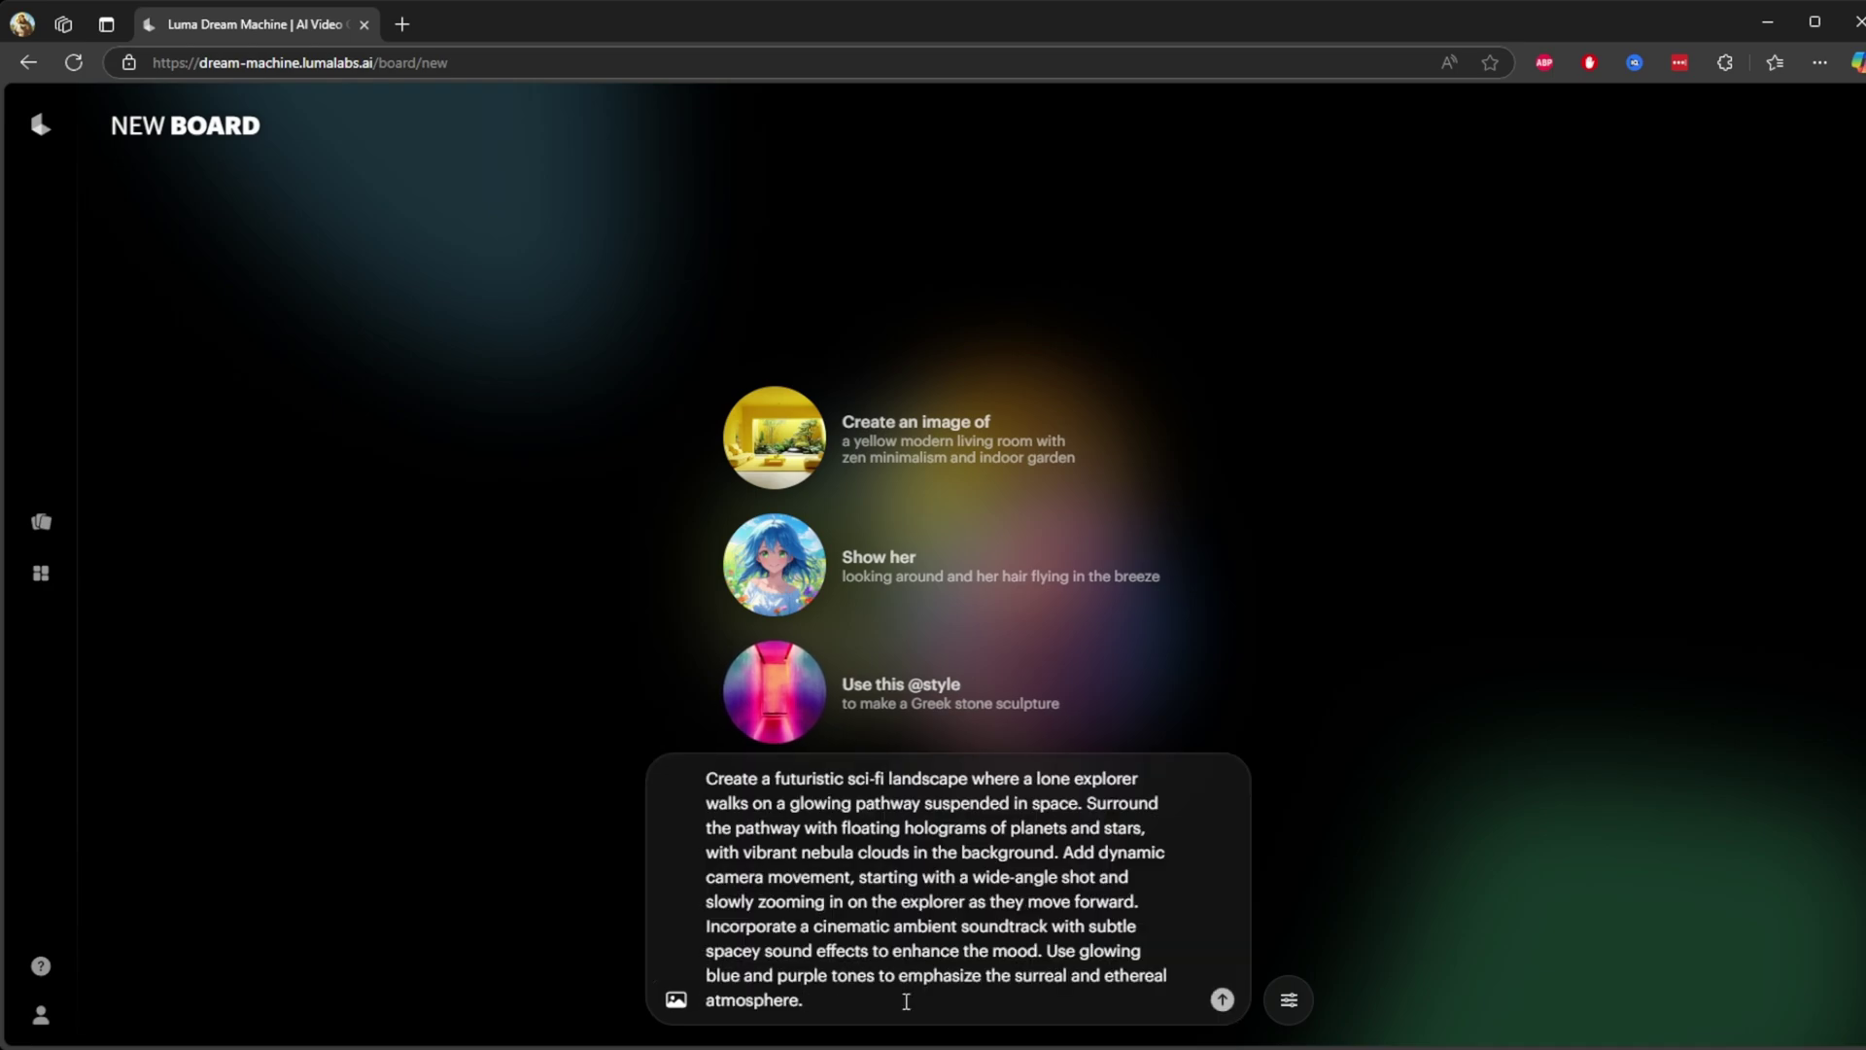
{"action": "left_click", "coordinate": [1289, 999]}
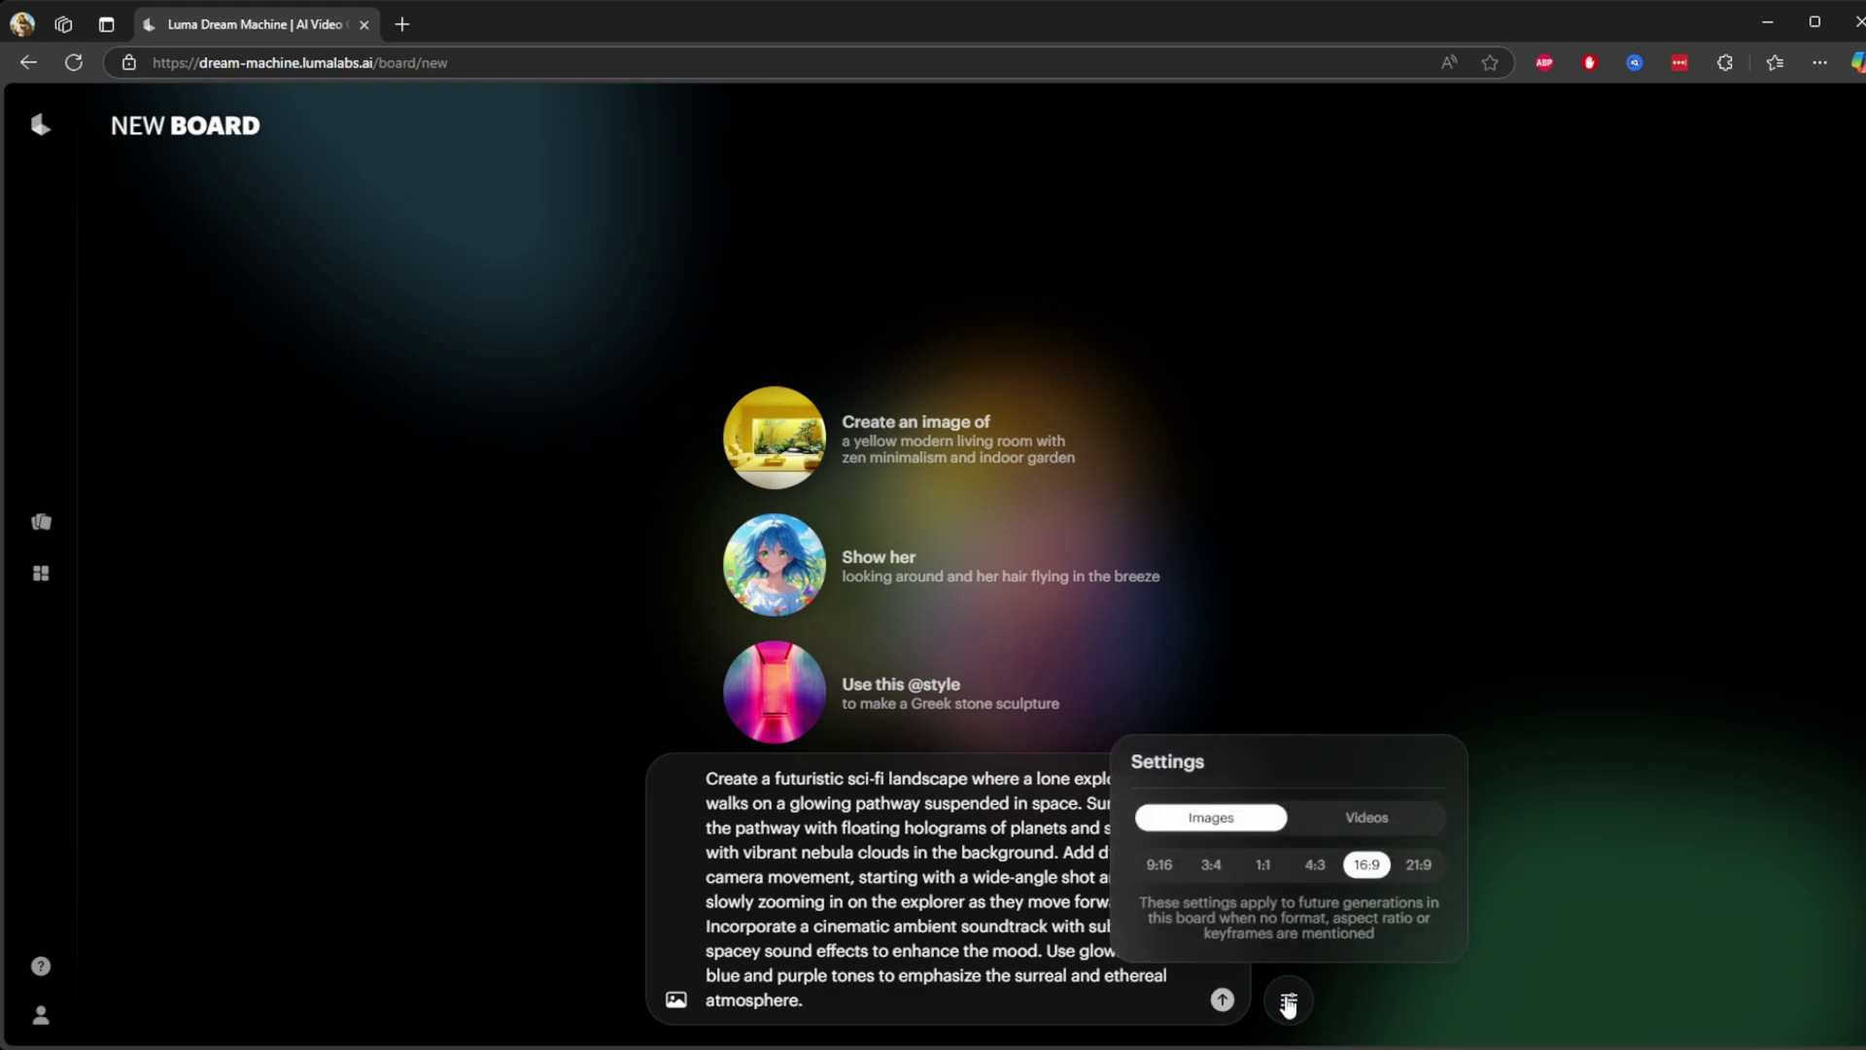
{"action": "left_click", "coordinate": [1399, 822]}
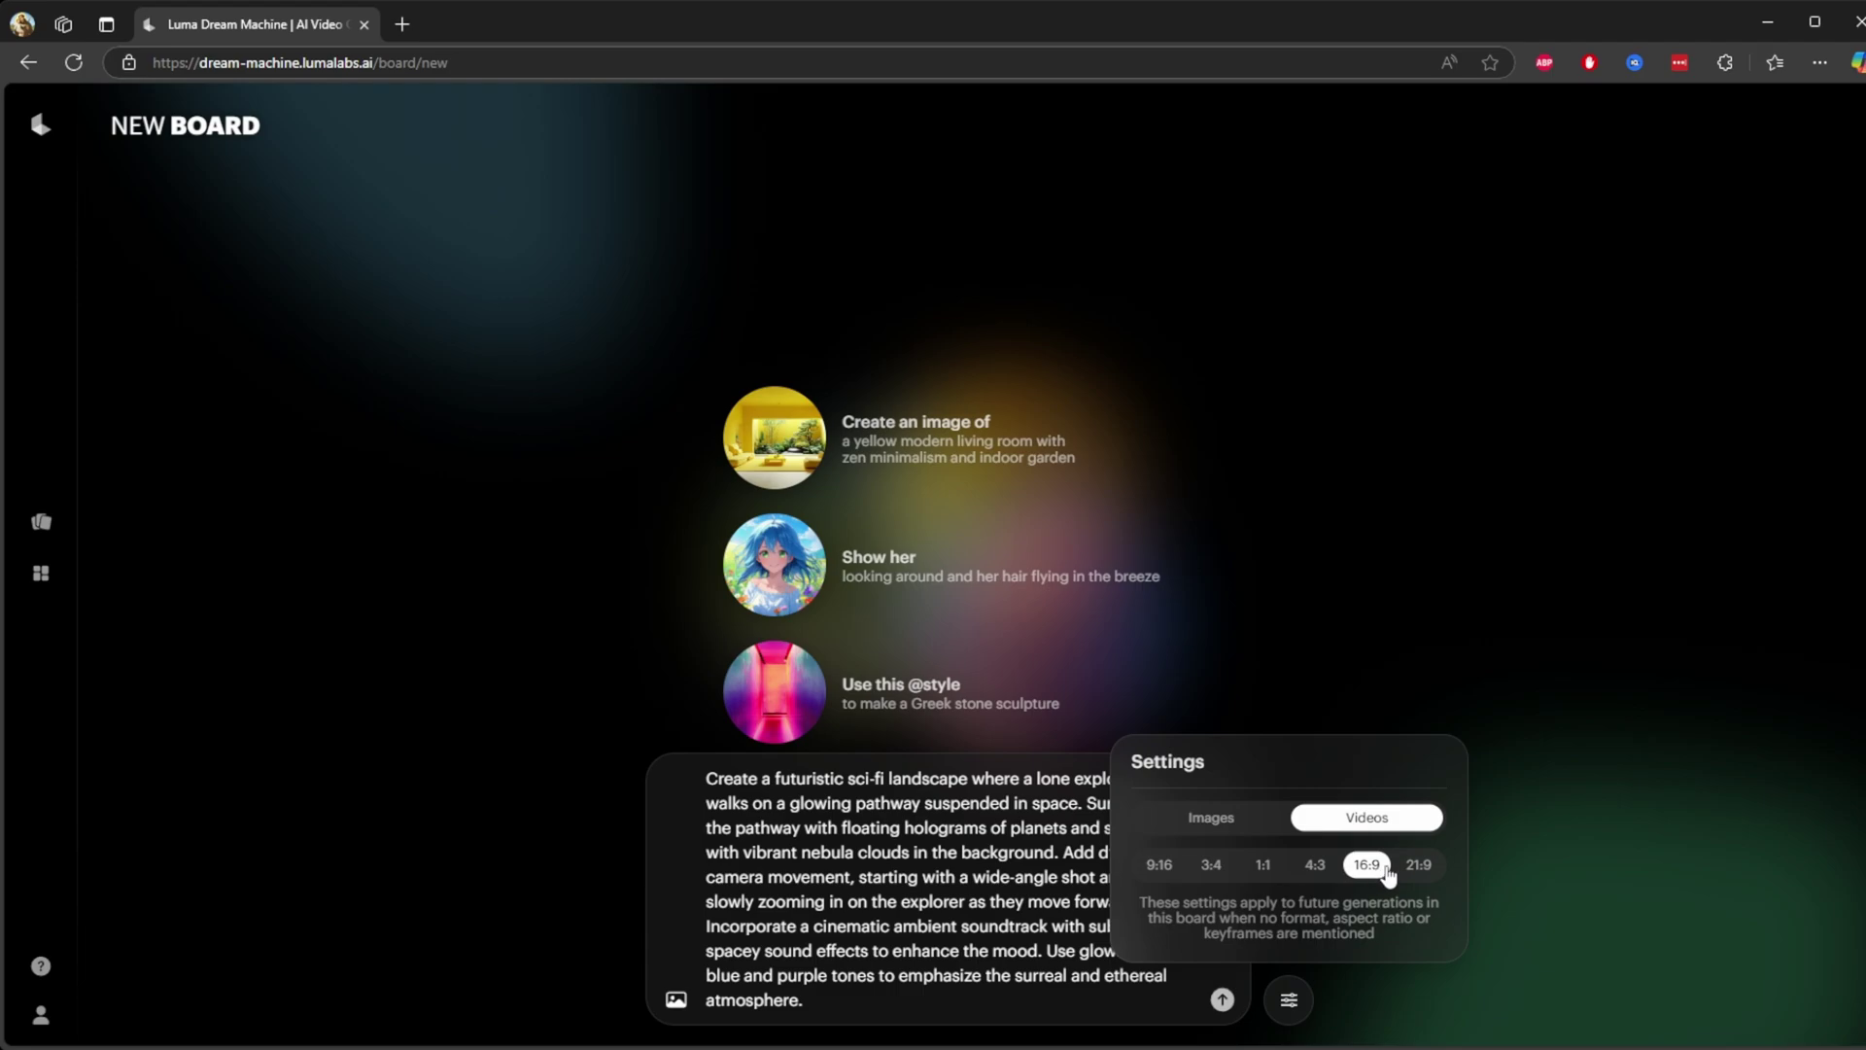
{"action": "left_click", "coordinate": [1221, 999]}
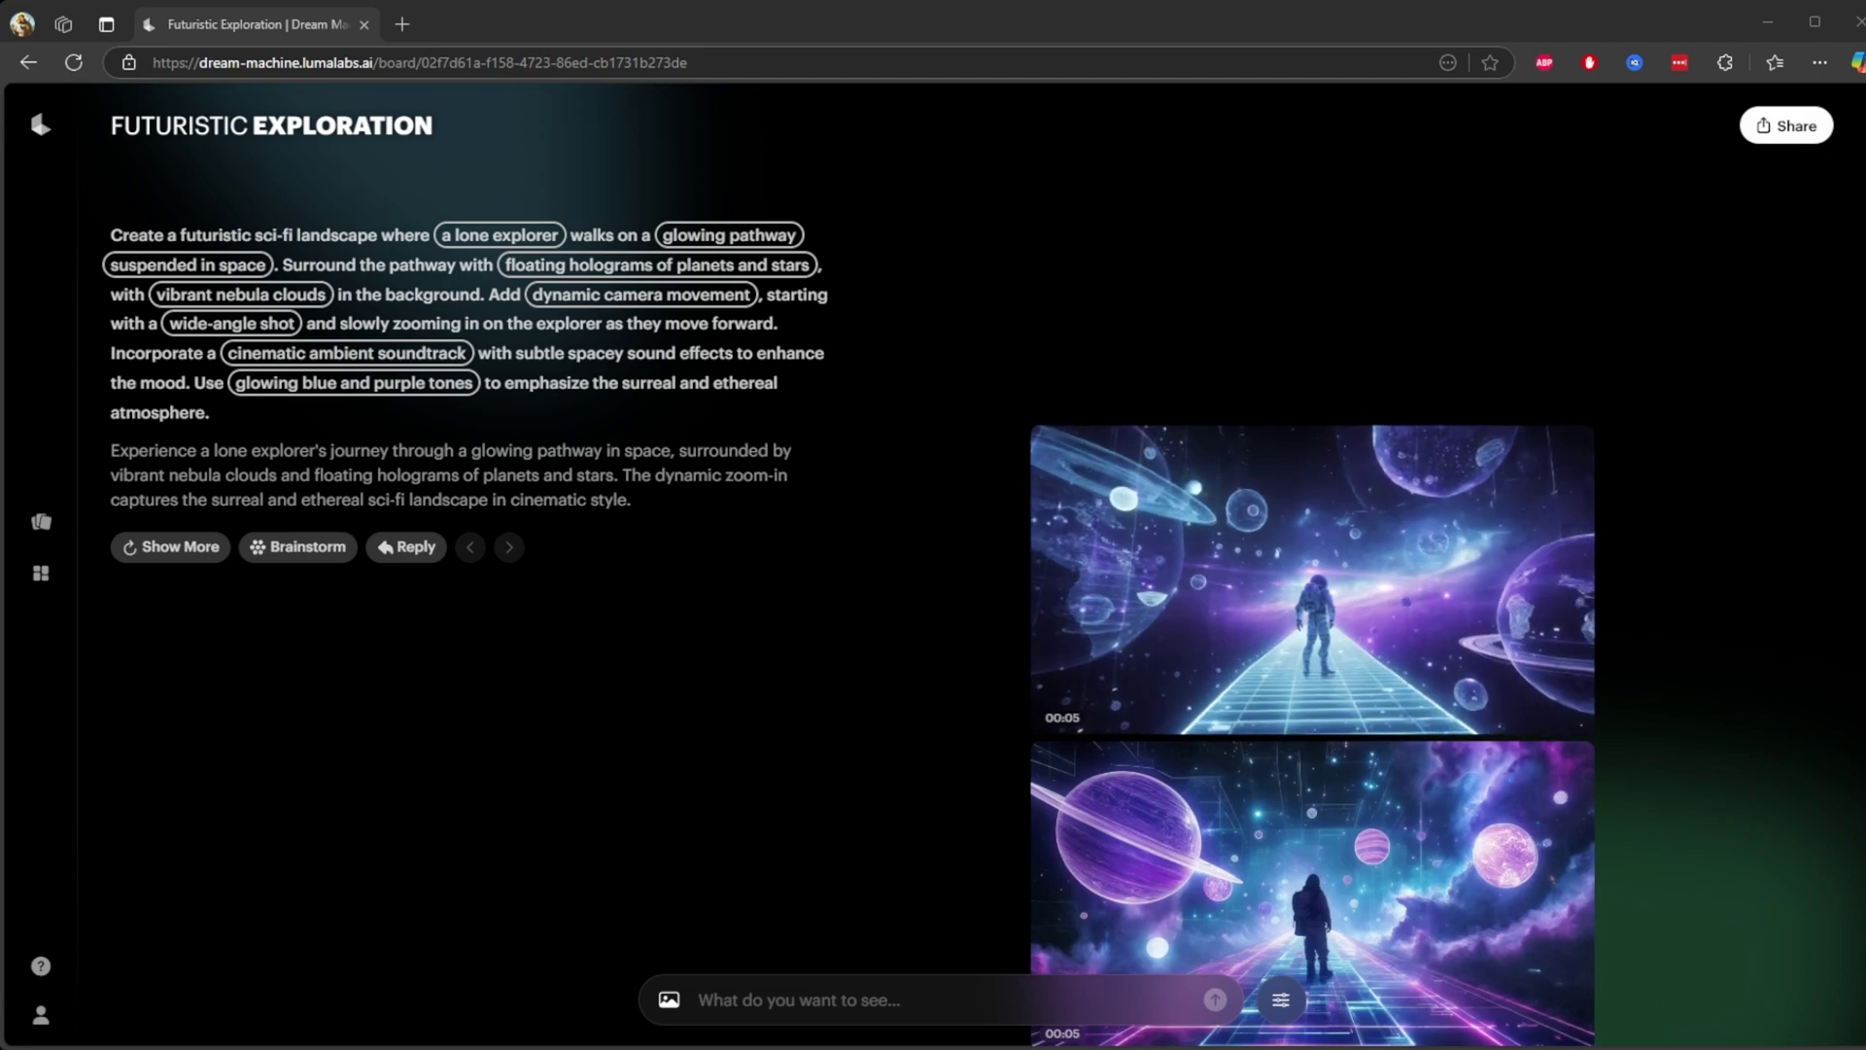
- Review the generated videos on the board, view the first one enlarged, and return to the board
{"action": "scroll", "coordinate": [846, 563], "scroll_direction": "down", "scroll_amount": 5}
{"action": "scroll", "coordinate": [846, 564], "scroll_direction": "up", "scroll_amount": 5}
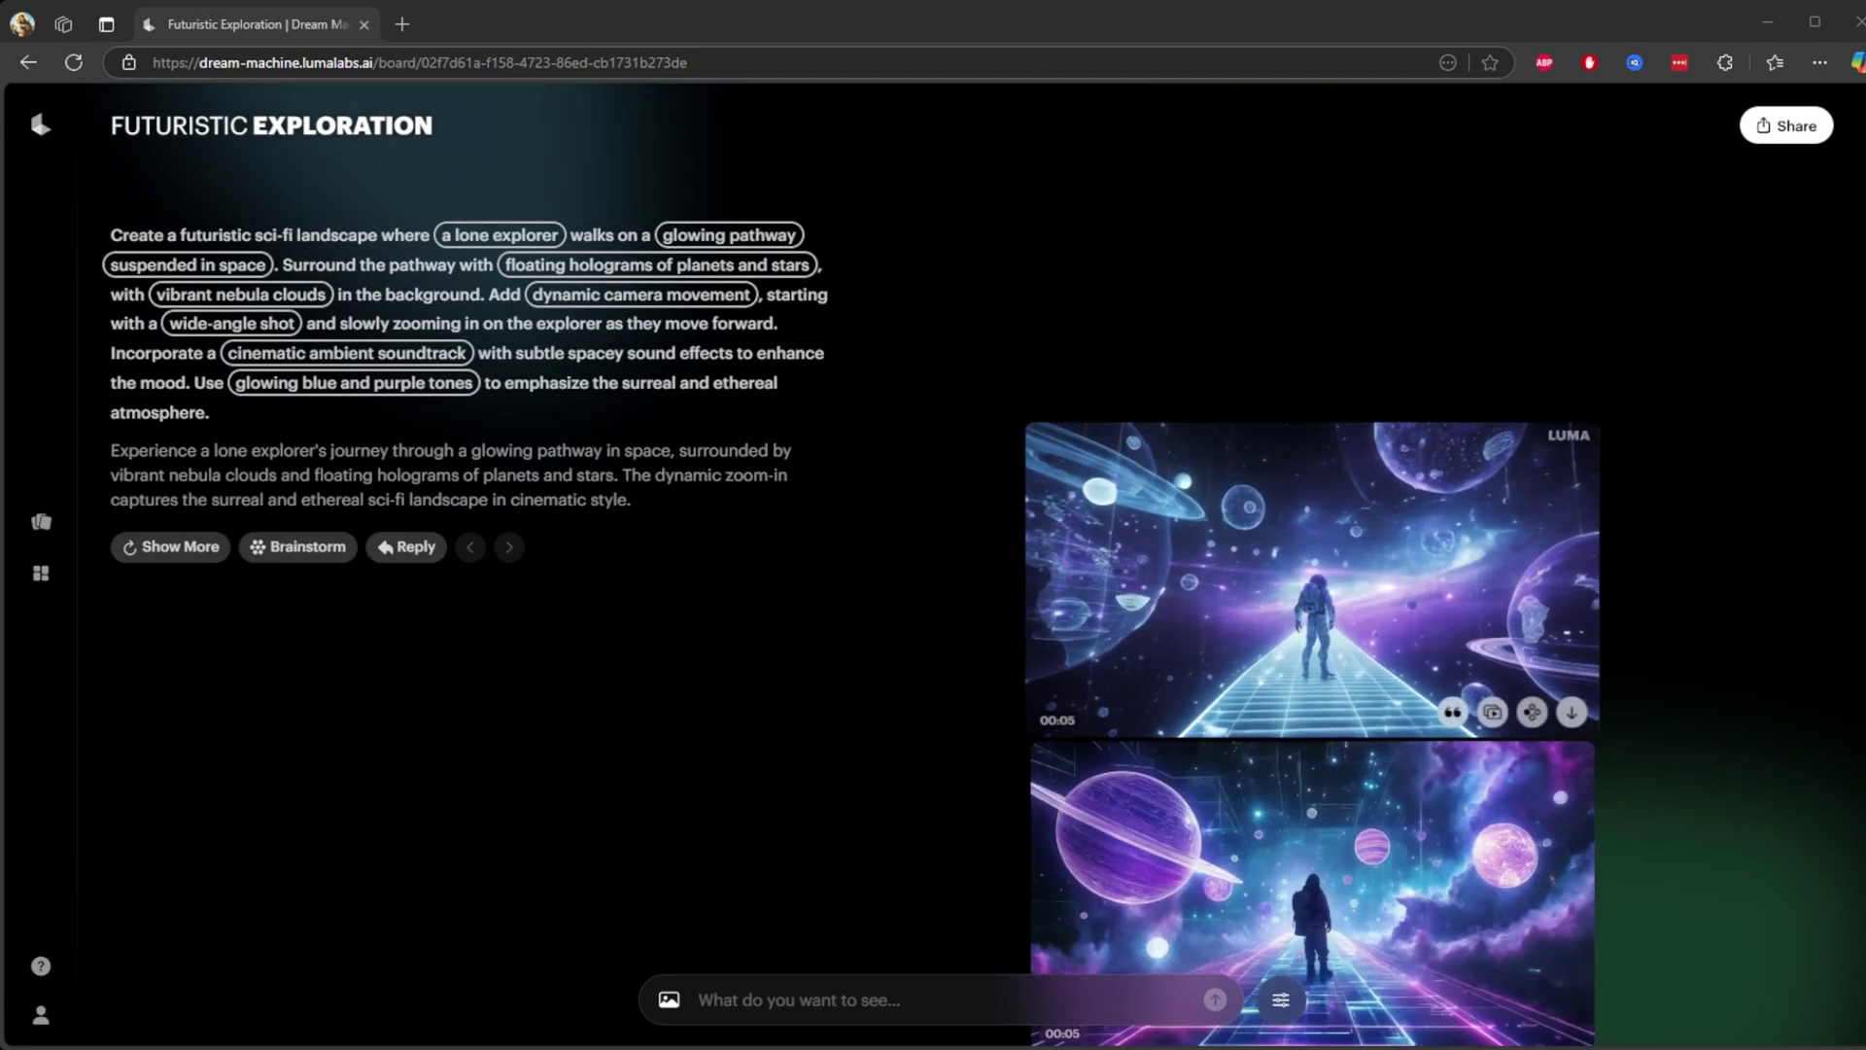
{"action": "scroll", "coordinate": [1312, 485], "scroll_direction": "down", "scroll_amount": 5}
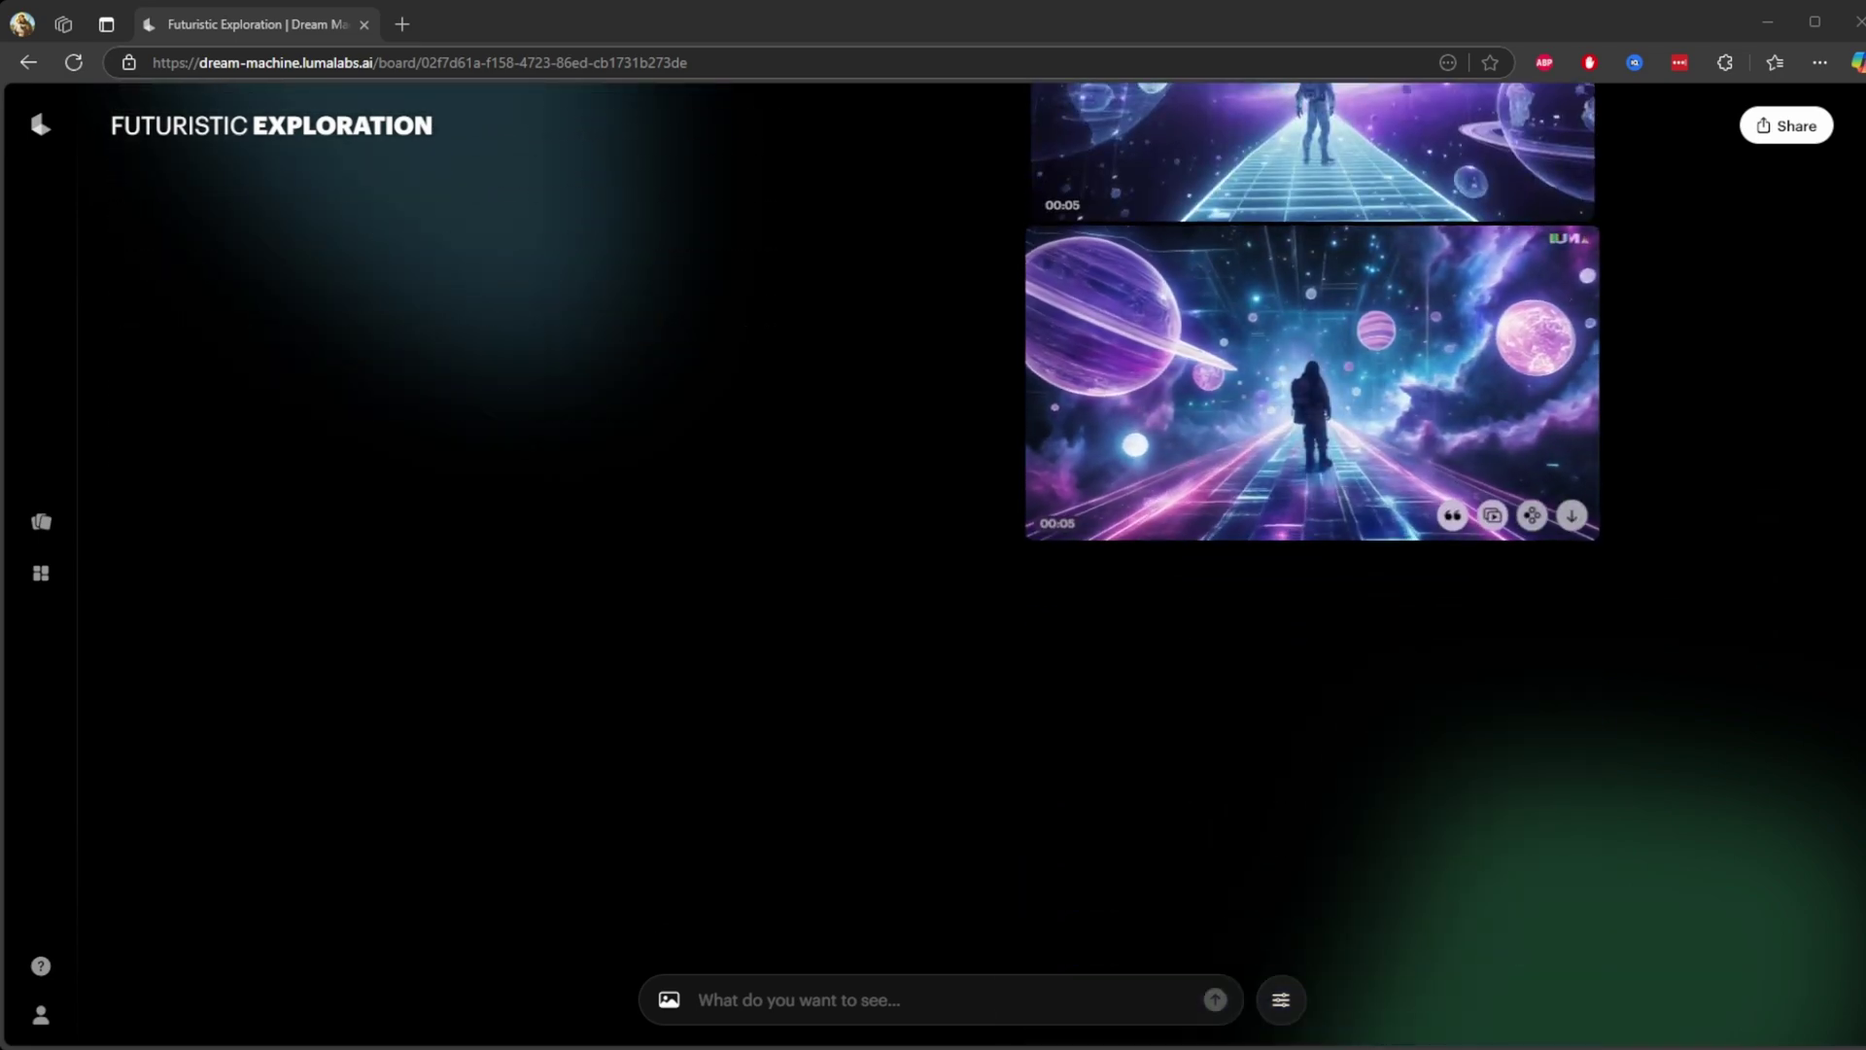
{"action": "scroll", "coordinate": [1333, 263], "scroll_direction": "up", "scroll_amount": 3}
{"action": "left_click", "coordinate": [1333, 262]}
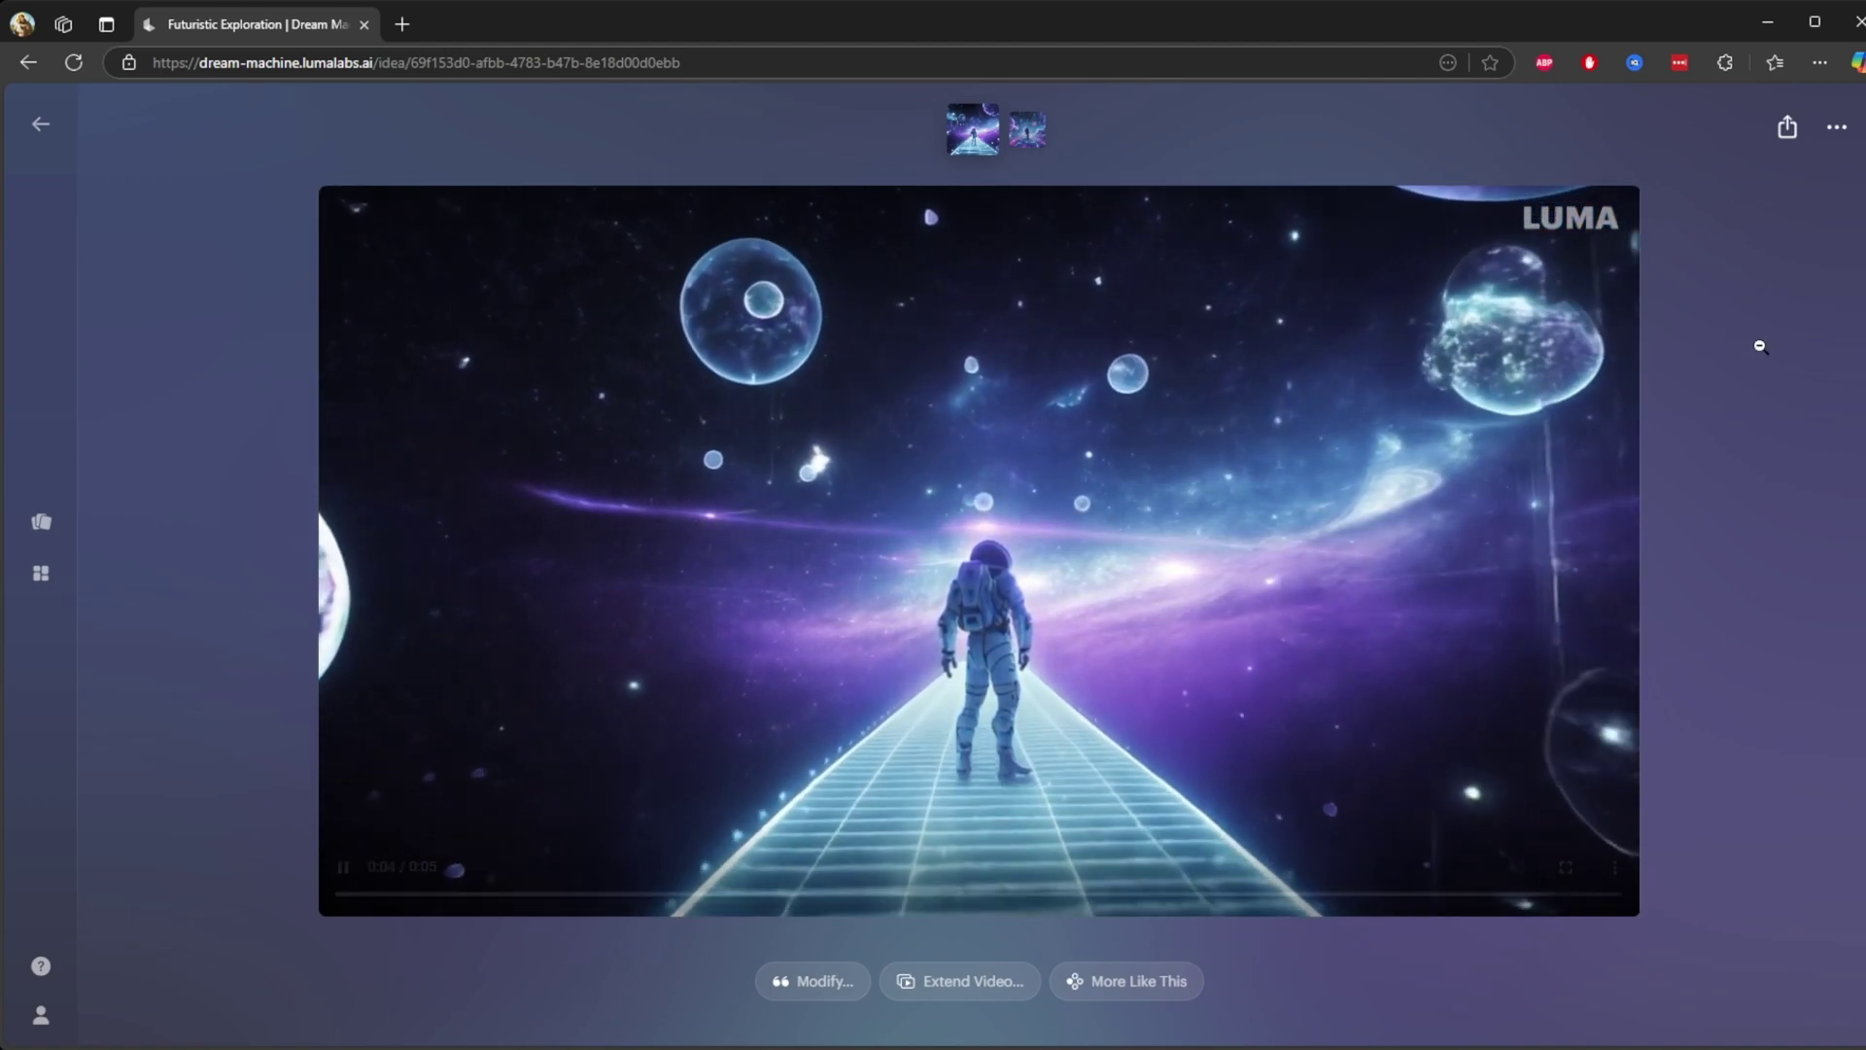
{"action": "key", "text": "alt+Left"}
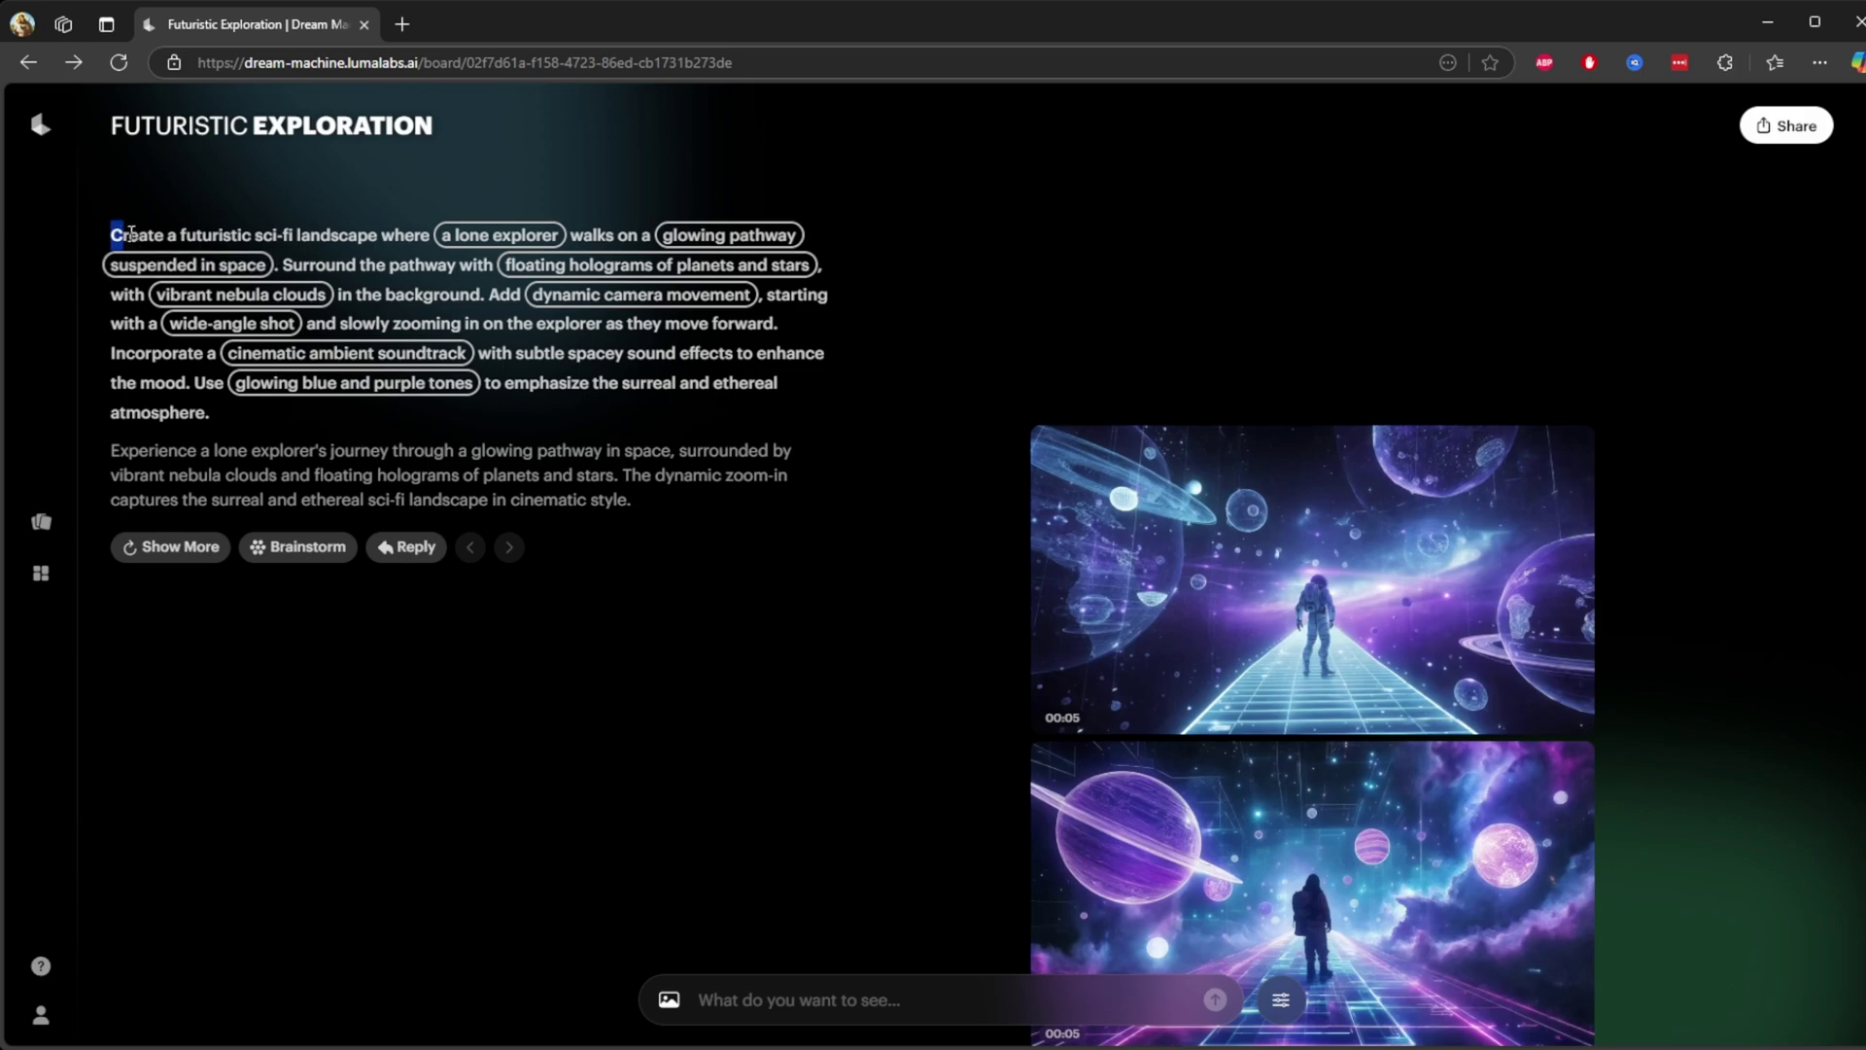
- Compare the prompt text with both generated videos by playing each one enlarged
{"action": "left_click_drag", "start_coordinate": [110, 234], "coordinate": [288, 228]}
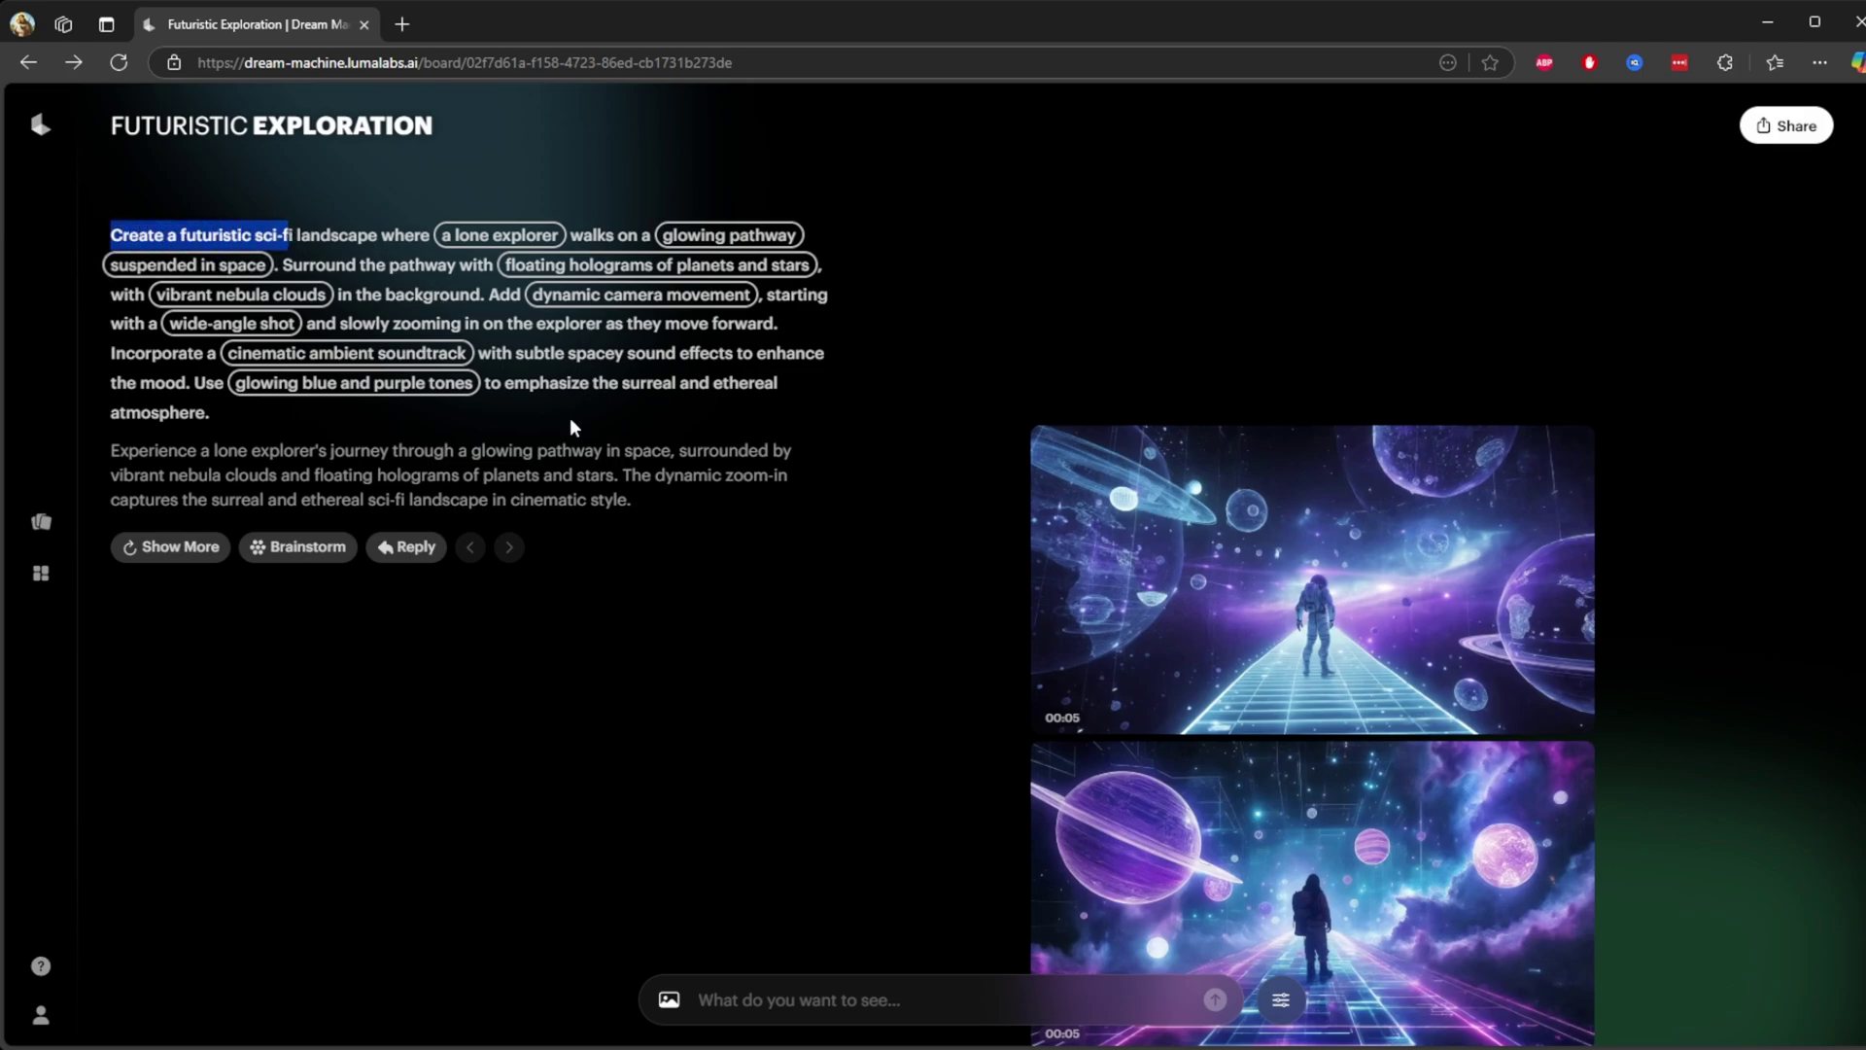
{"action": "scroll", "coordinate": [680, 427], "scroll_direction": "down", "scroll_amount": 2}
{"action": "left_click", "coordinate": [1334, 363]}
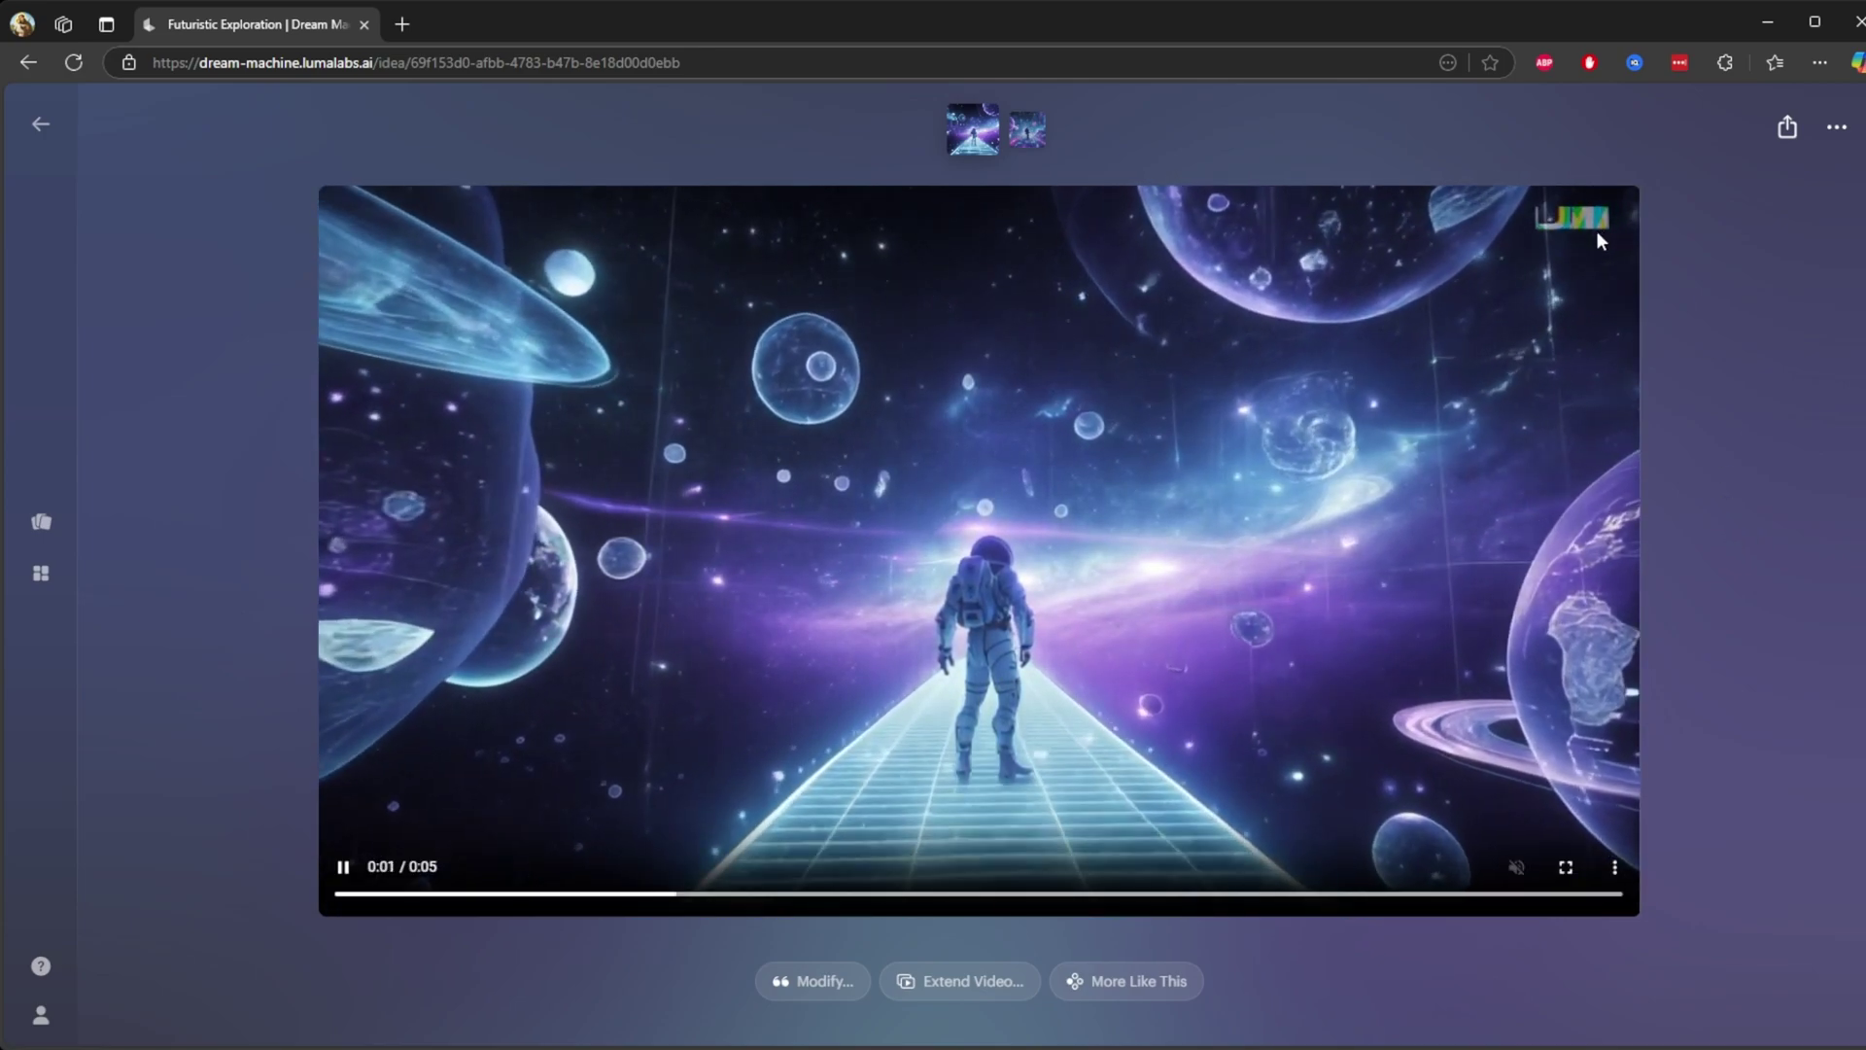
{"action": "left_click", "coordinate": [1728, 450]}
{"action": "left_click", "coordinate": [1343, 649]}
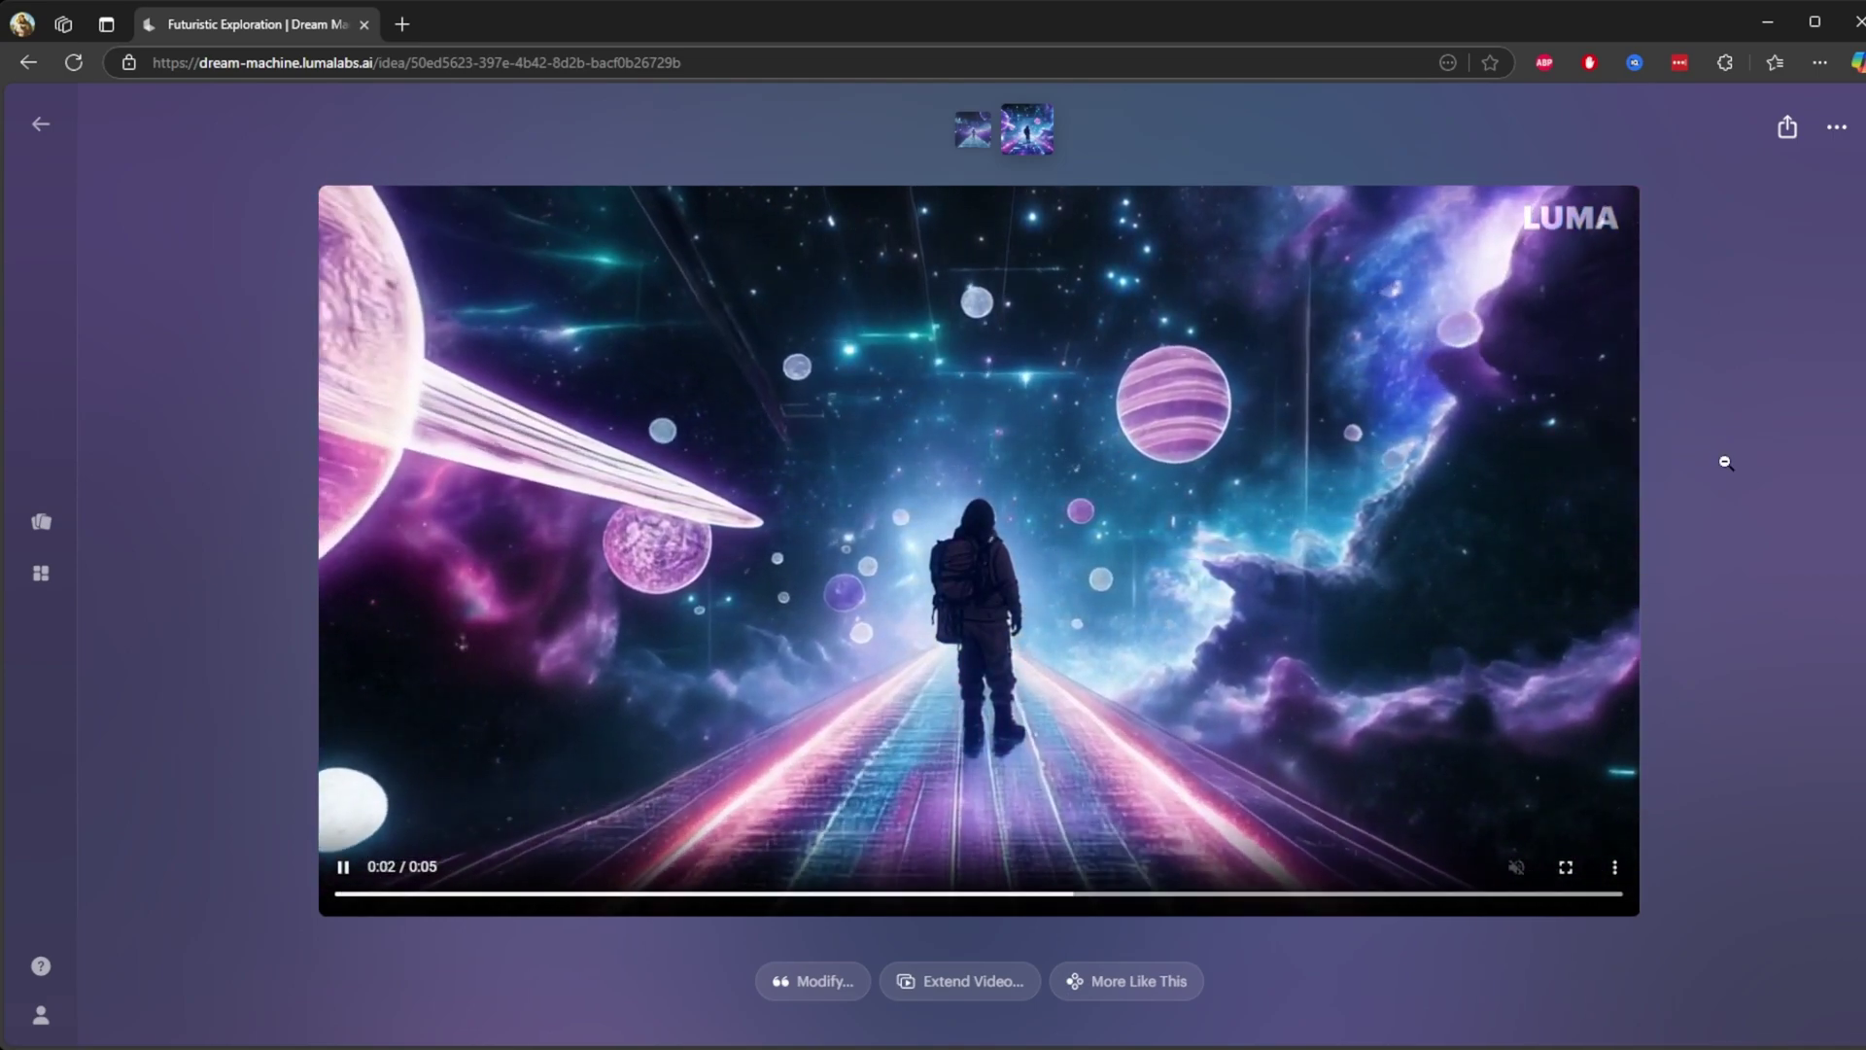
{"action": "left_click", "coordinate": [1727, 462]}
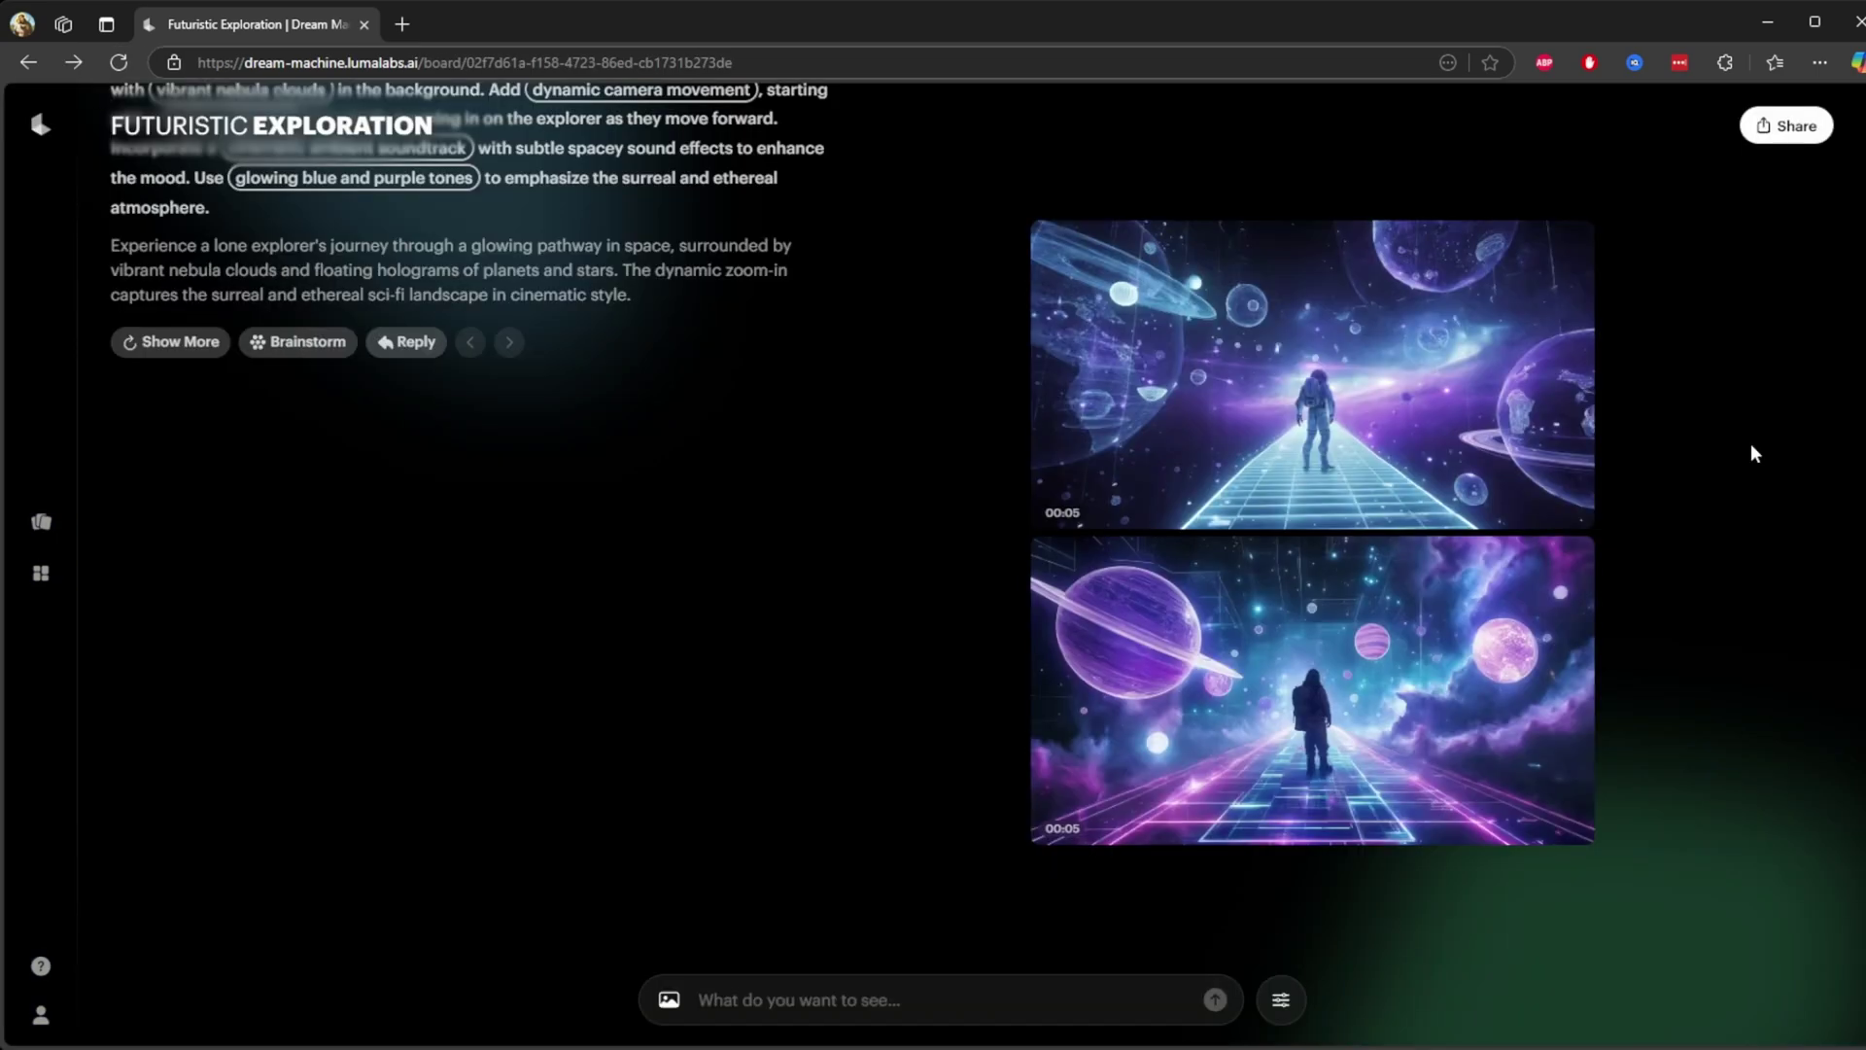
{"action": "left_click", "coordinate": [1393, 345]}
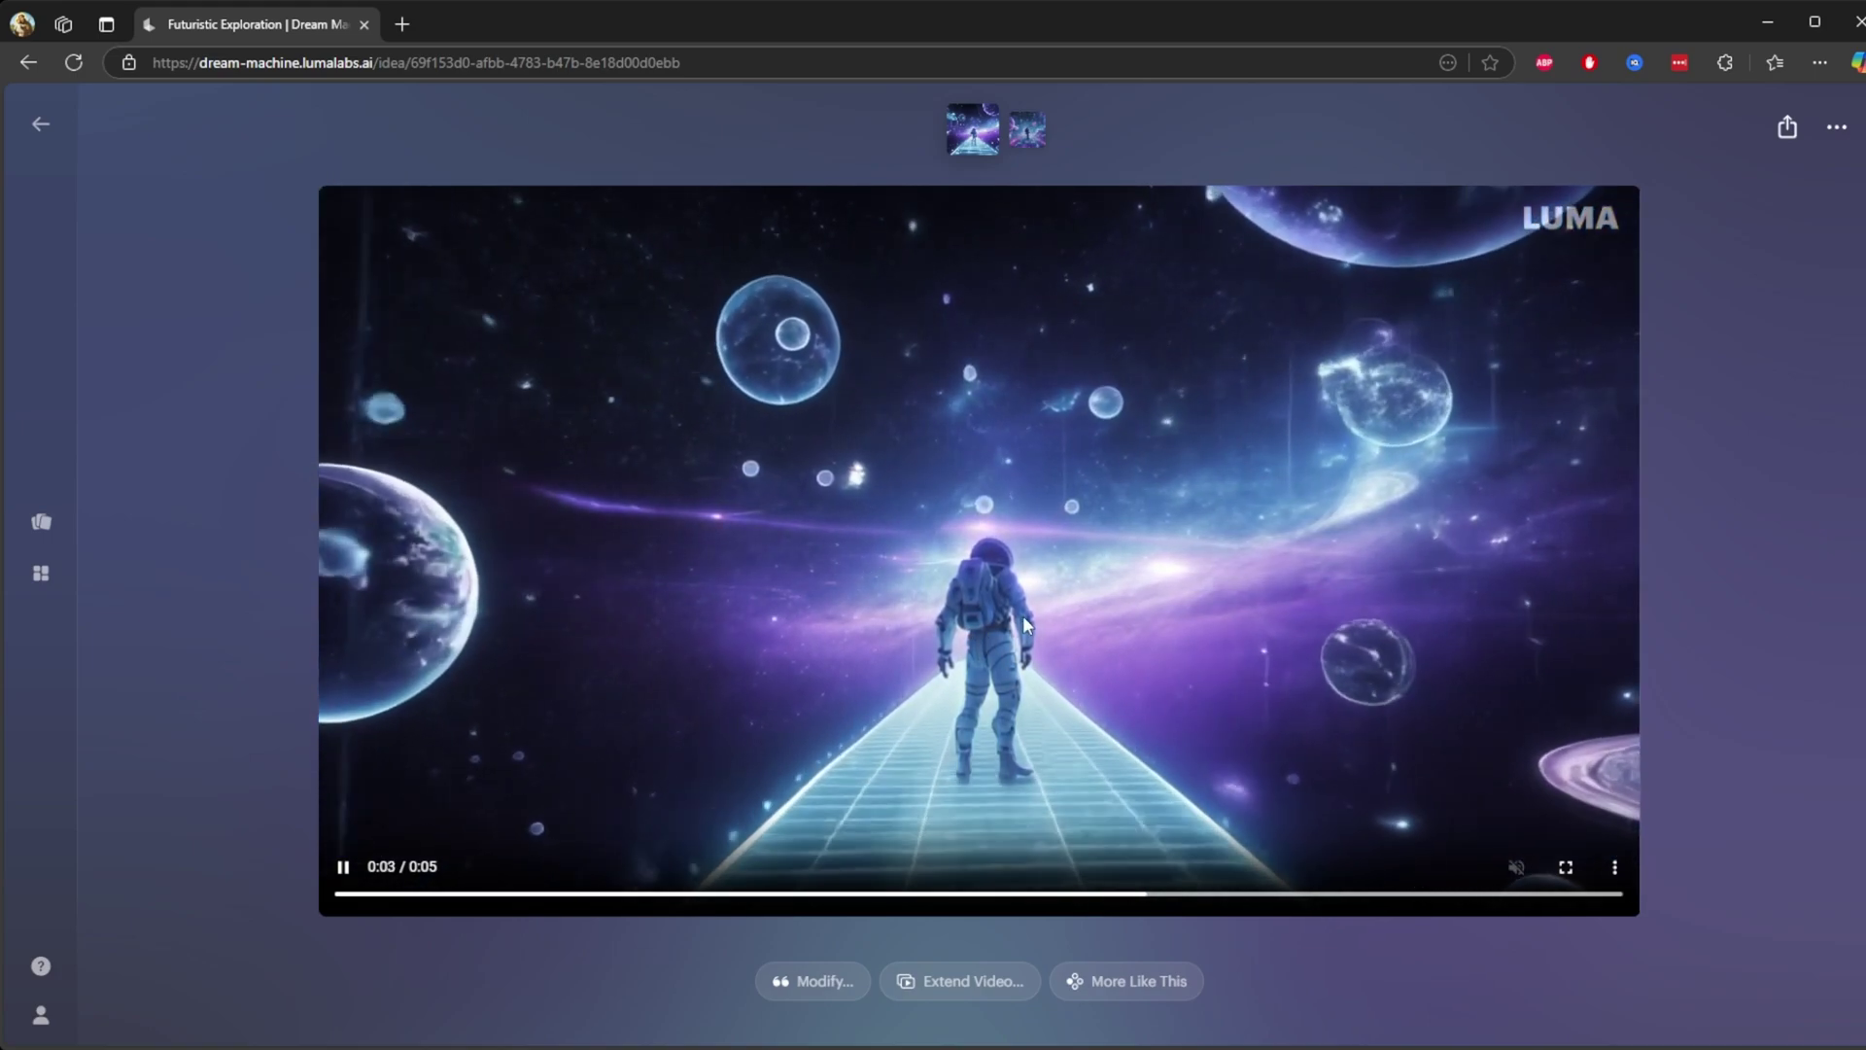
{"action": "left_click", "coordinate": [1673, 354]}
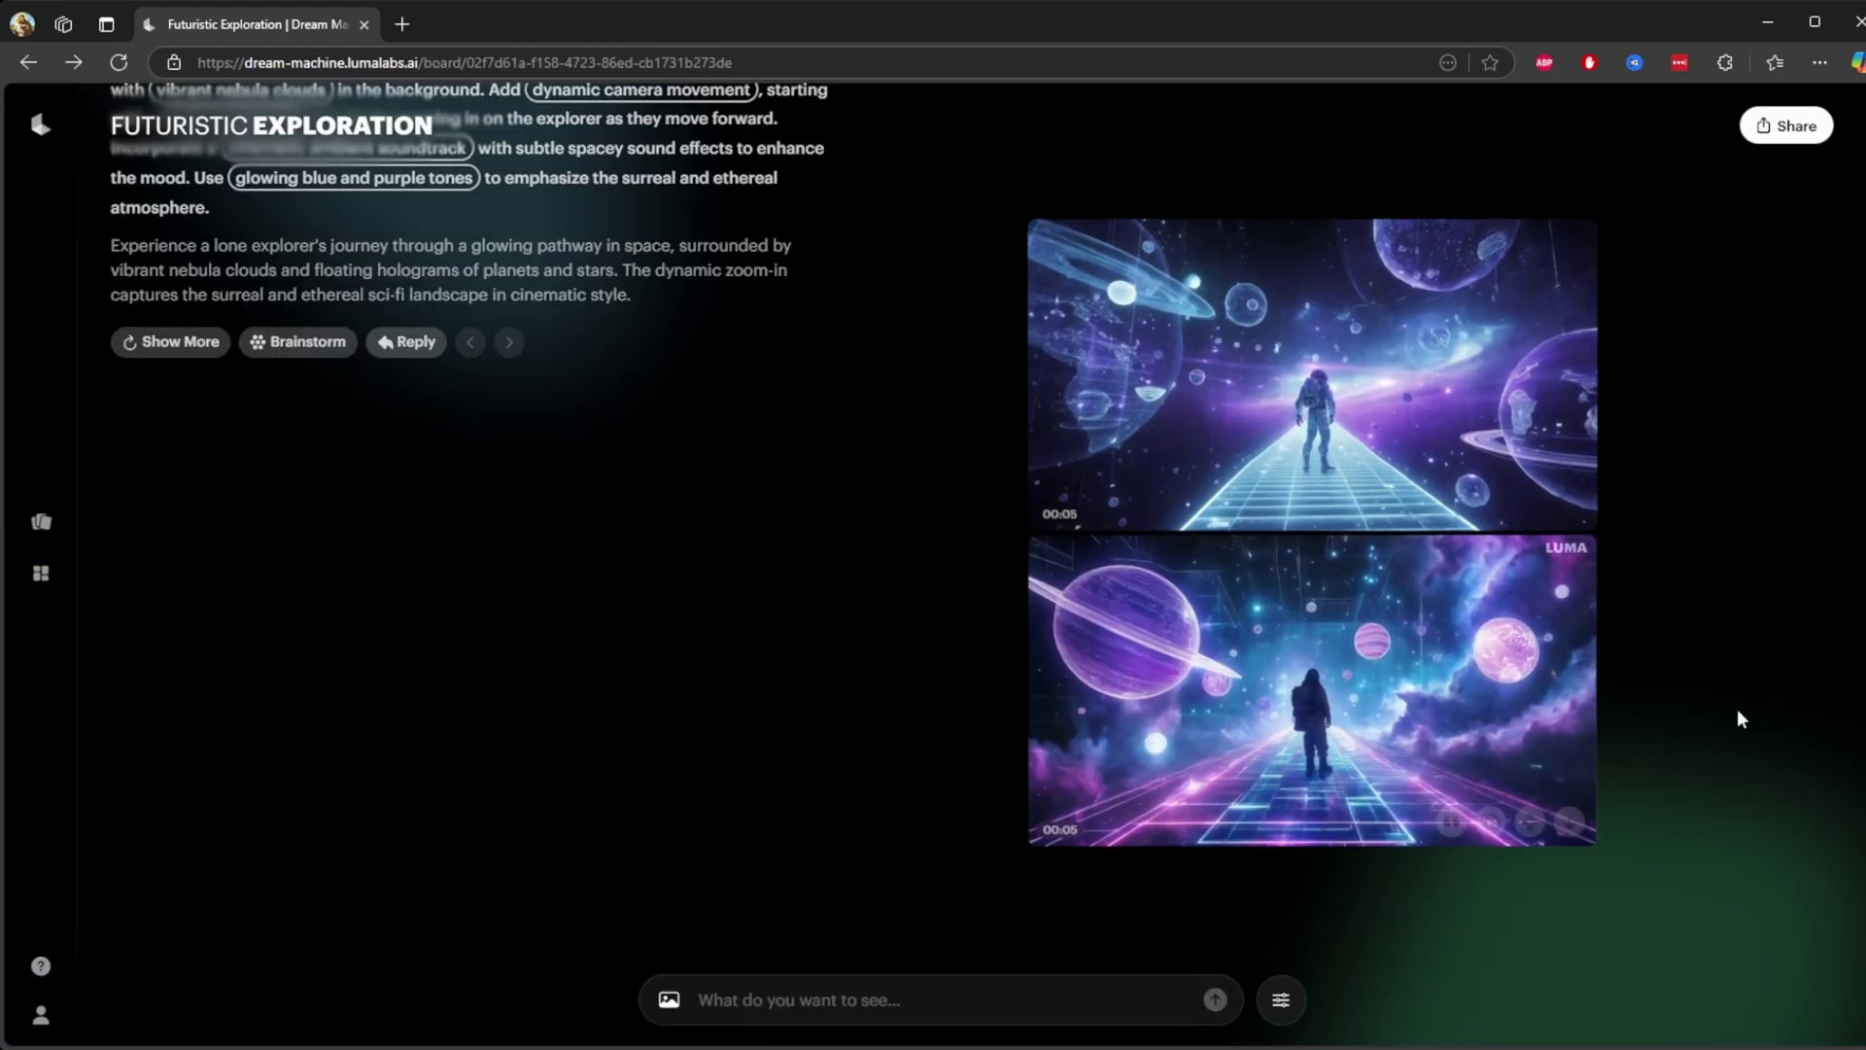
- Review the two clips again and inspect the board's settings for future video generations
{"action": "scroll", "coordinate": [1642, 715], "scroll_direction": "down", "scroll_amount": 2}
{"action": "scroll", "coordinate": [1600, 712], "scroll_direction": "up", "scroll_amount": 5}
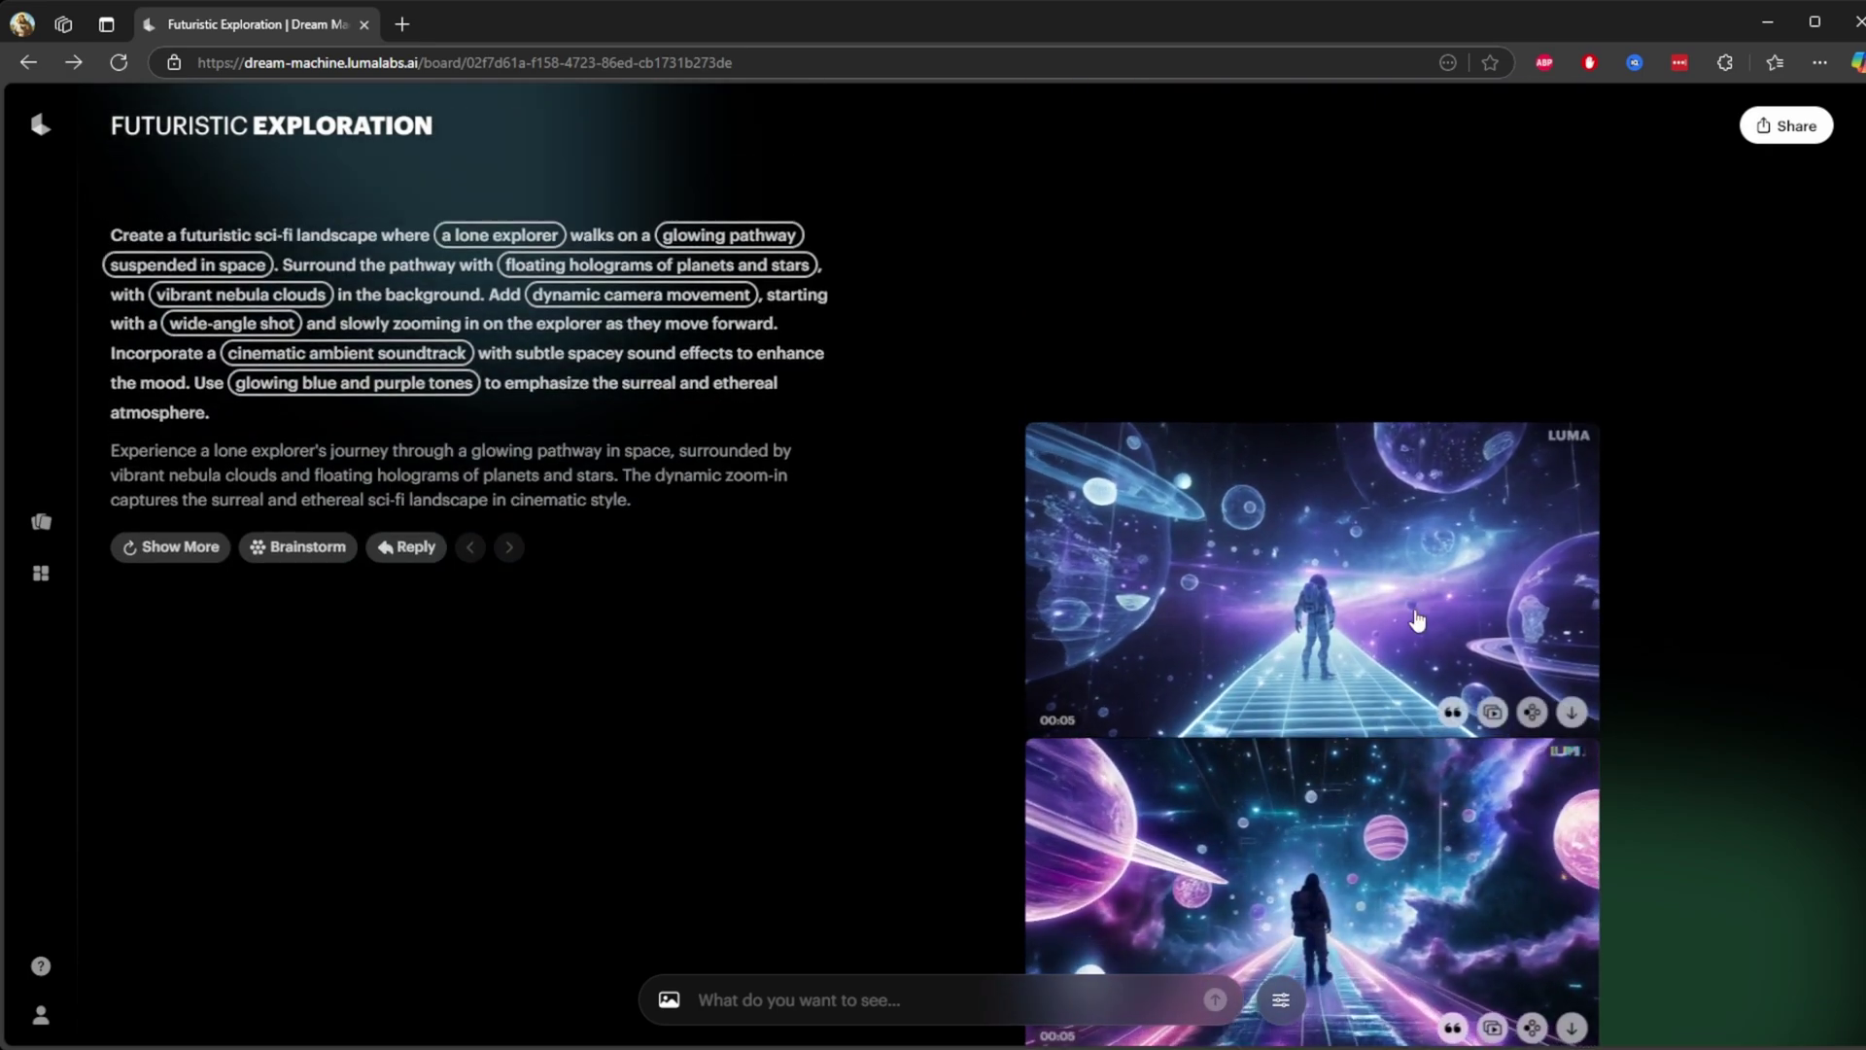
{"action": "scroll", "coordinate": [1429, 778], "scroll_direction": "down", "scroll_amount": 3}
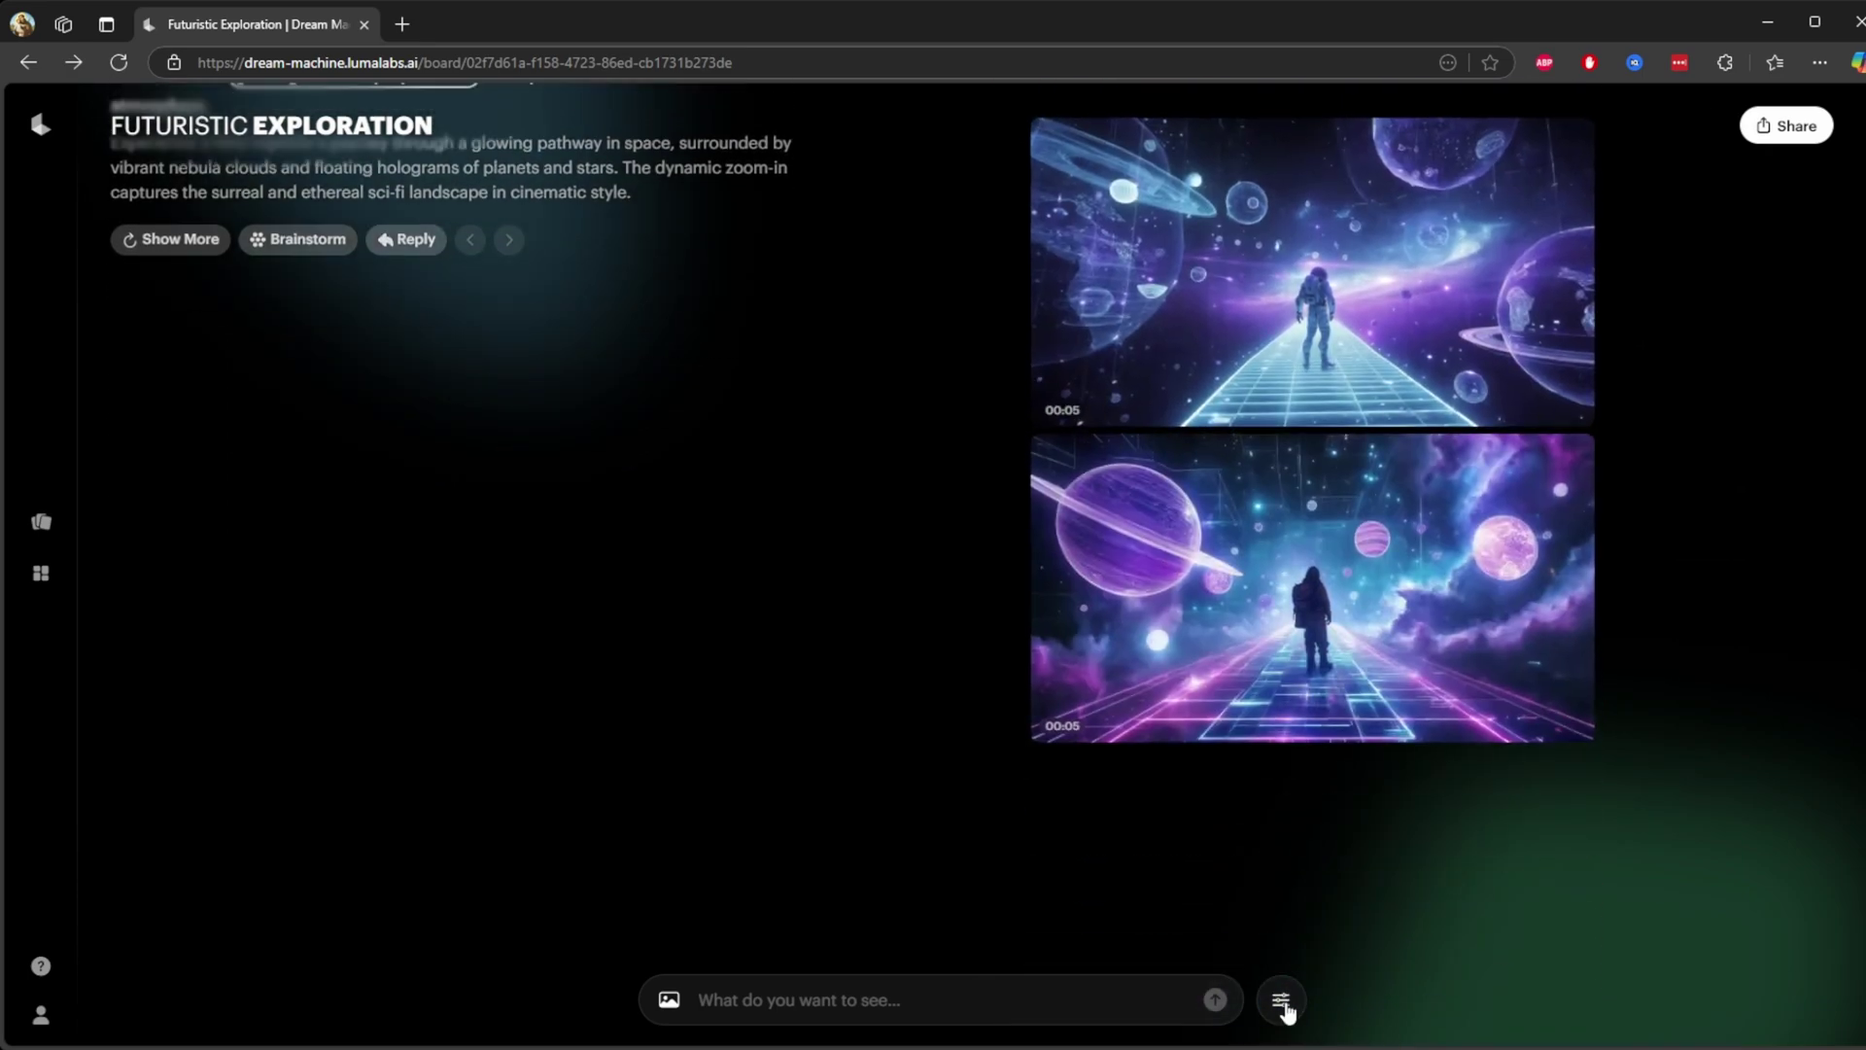
{"action": "left_click", "coordinate": [1280, 1001]}
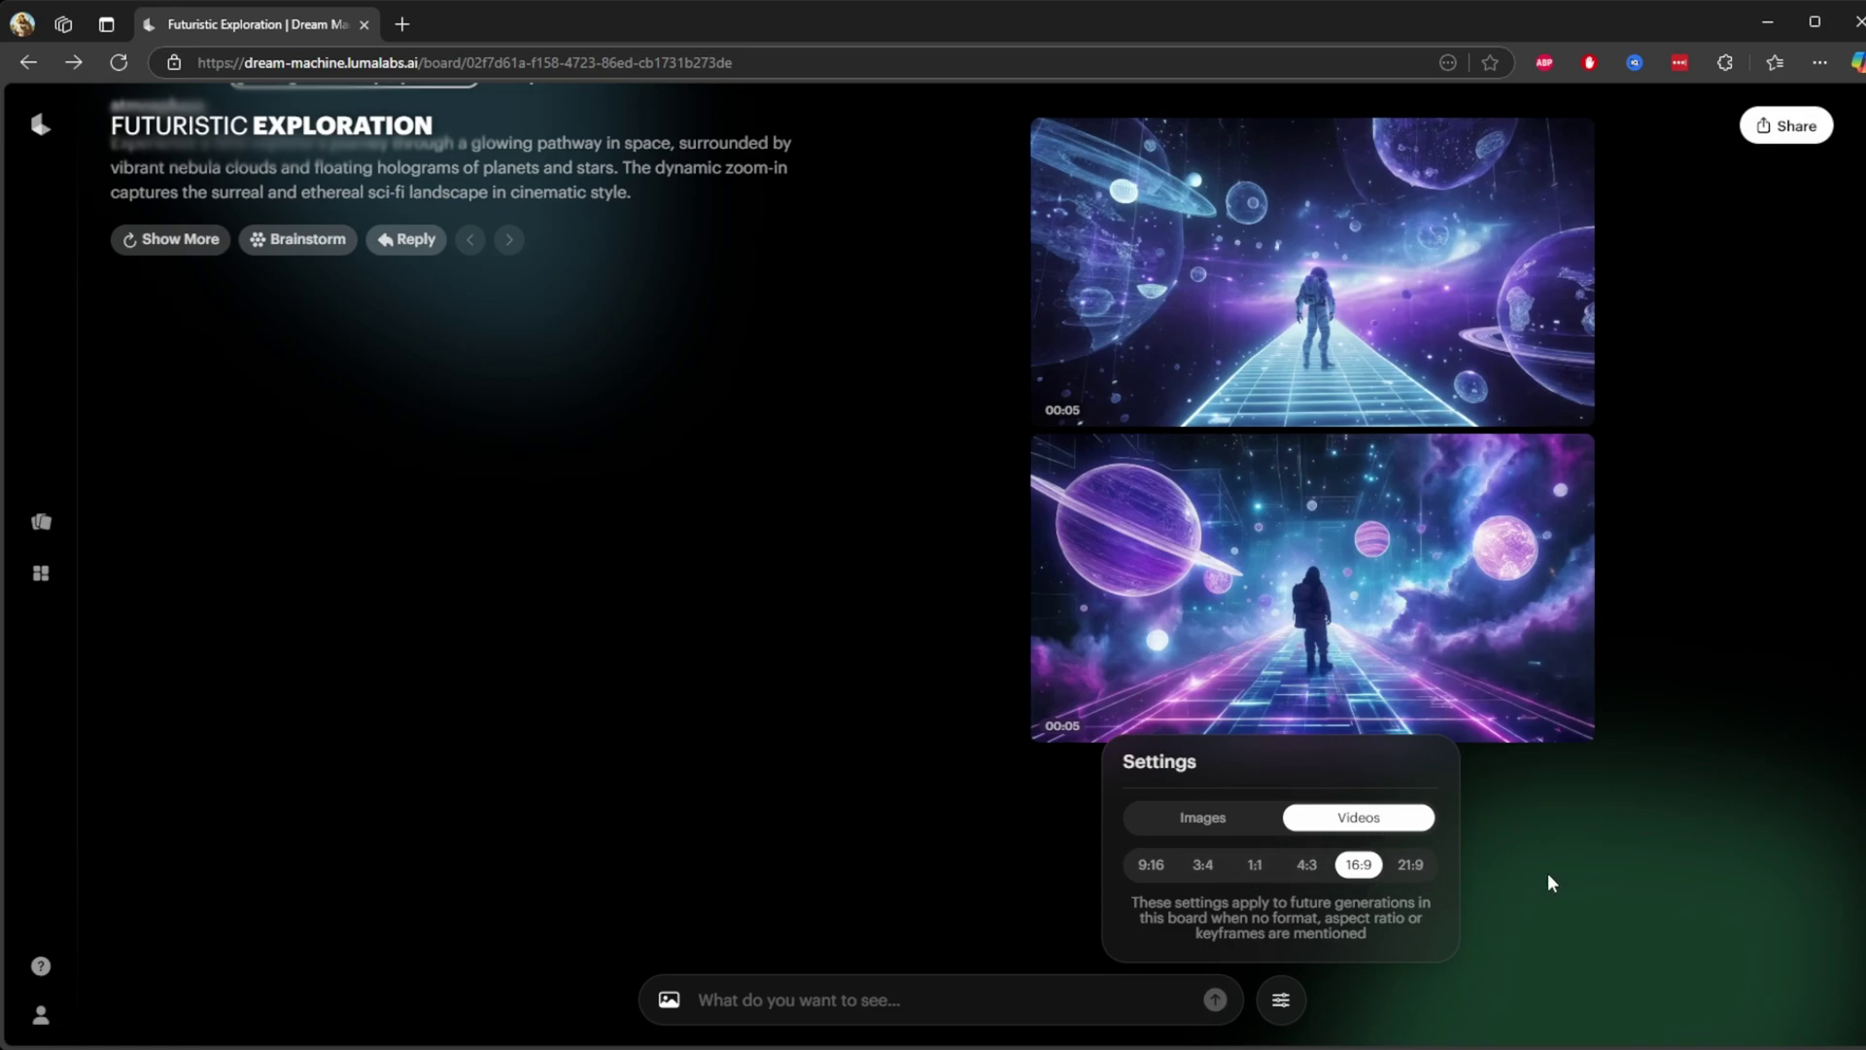
{"action": "left_click", "coordinate": [1487, 923]}
{"action": "scroll", "coordinate": [1361, 976], "scroll_direction": "up", "scroll_amount": 3}
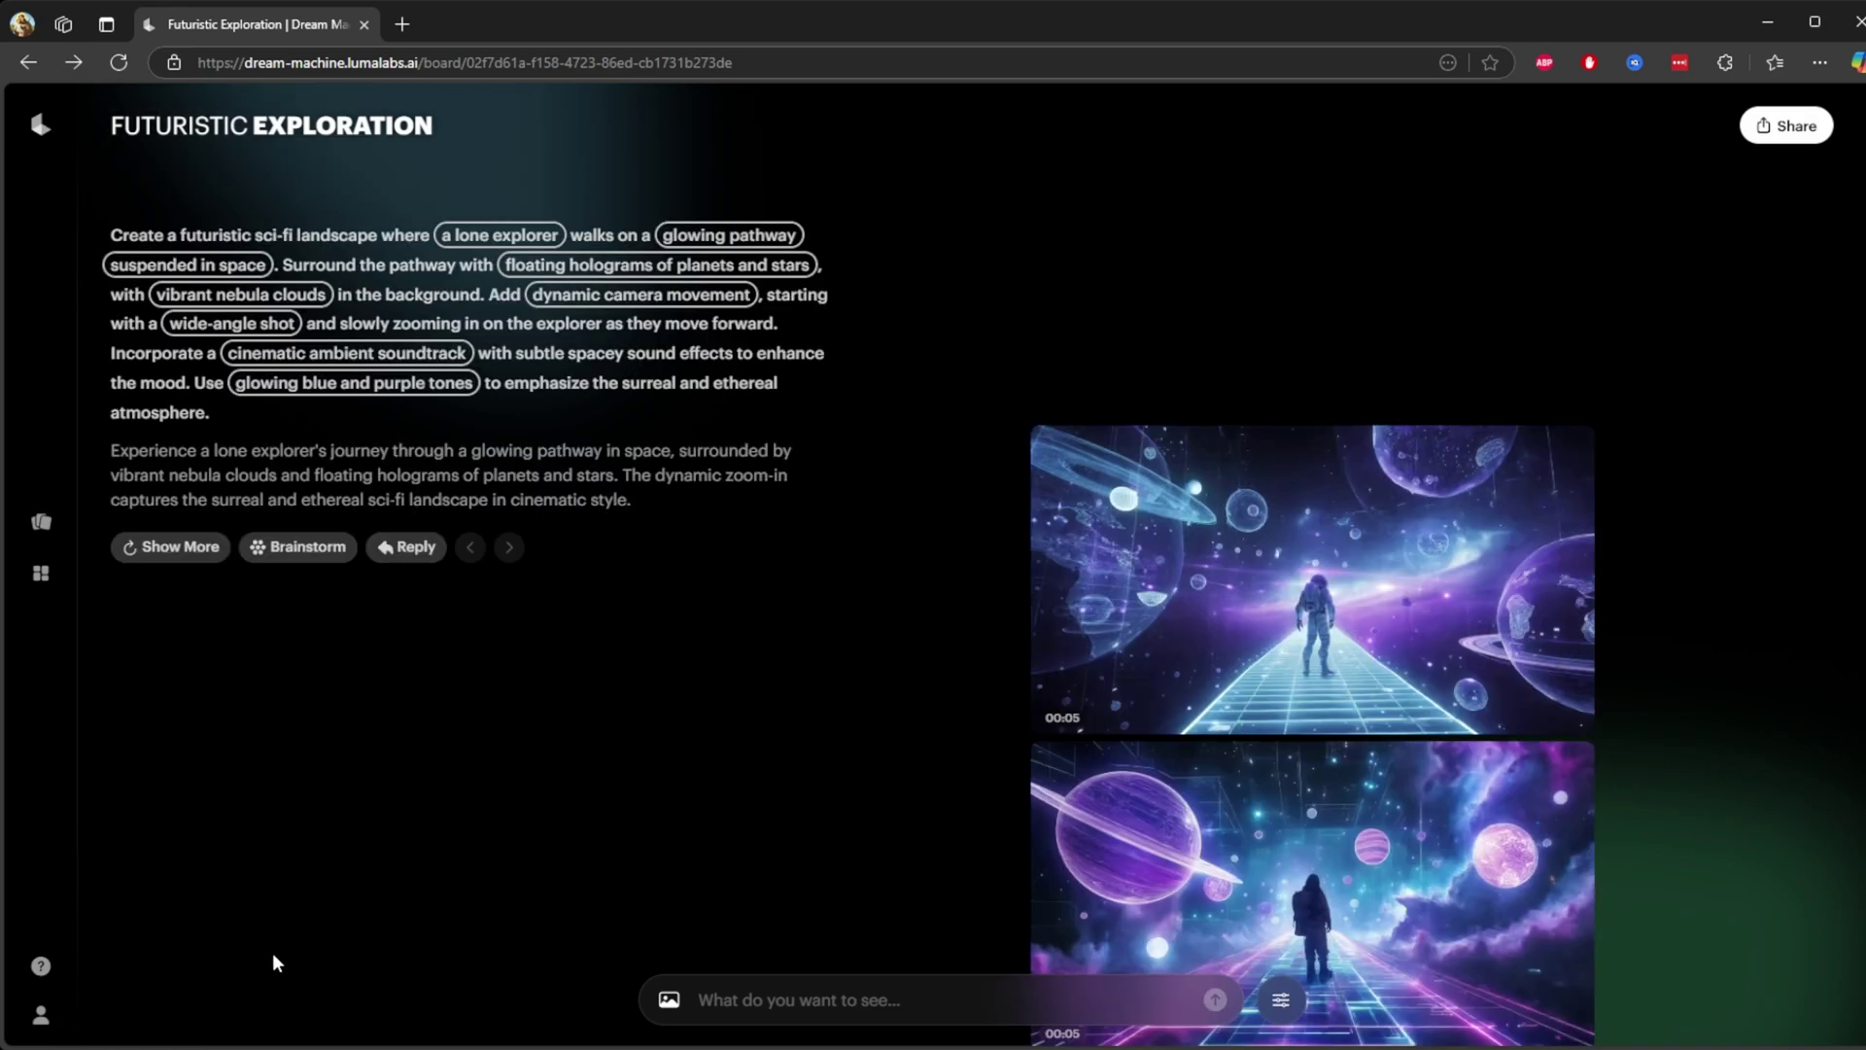
- Check the account's credit usage after the video generation, examining the credits used and the generations still available
{"action": "left_click", "coordinate": [41, 1017]}
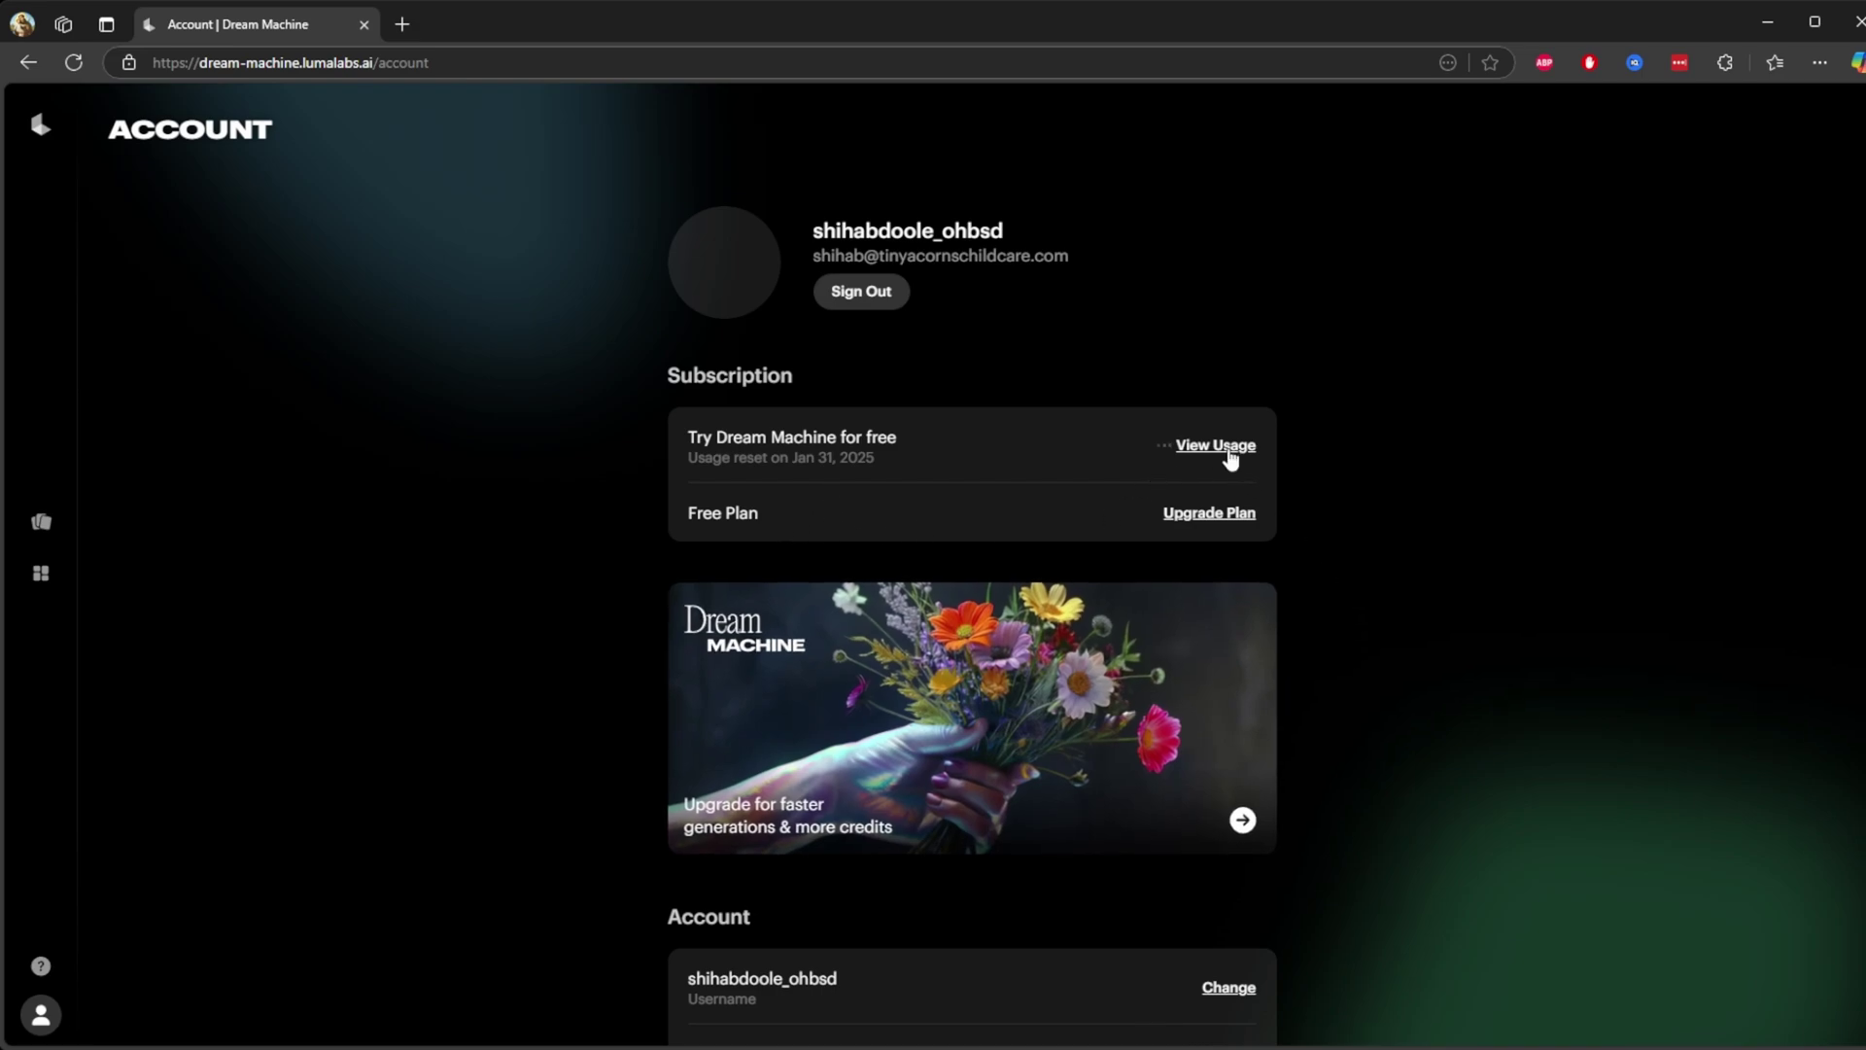
{"action": "left_click", "coordinate": [1227, 449]}
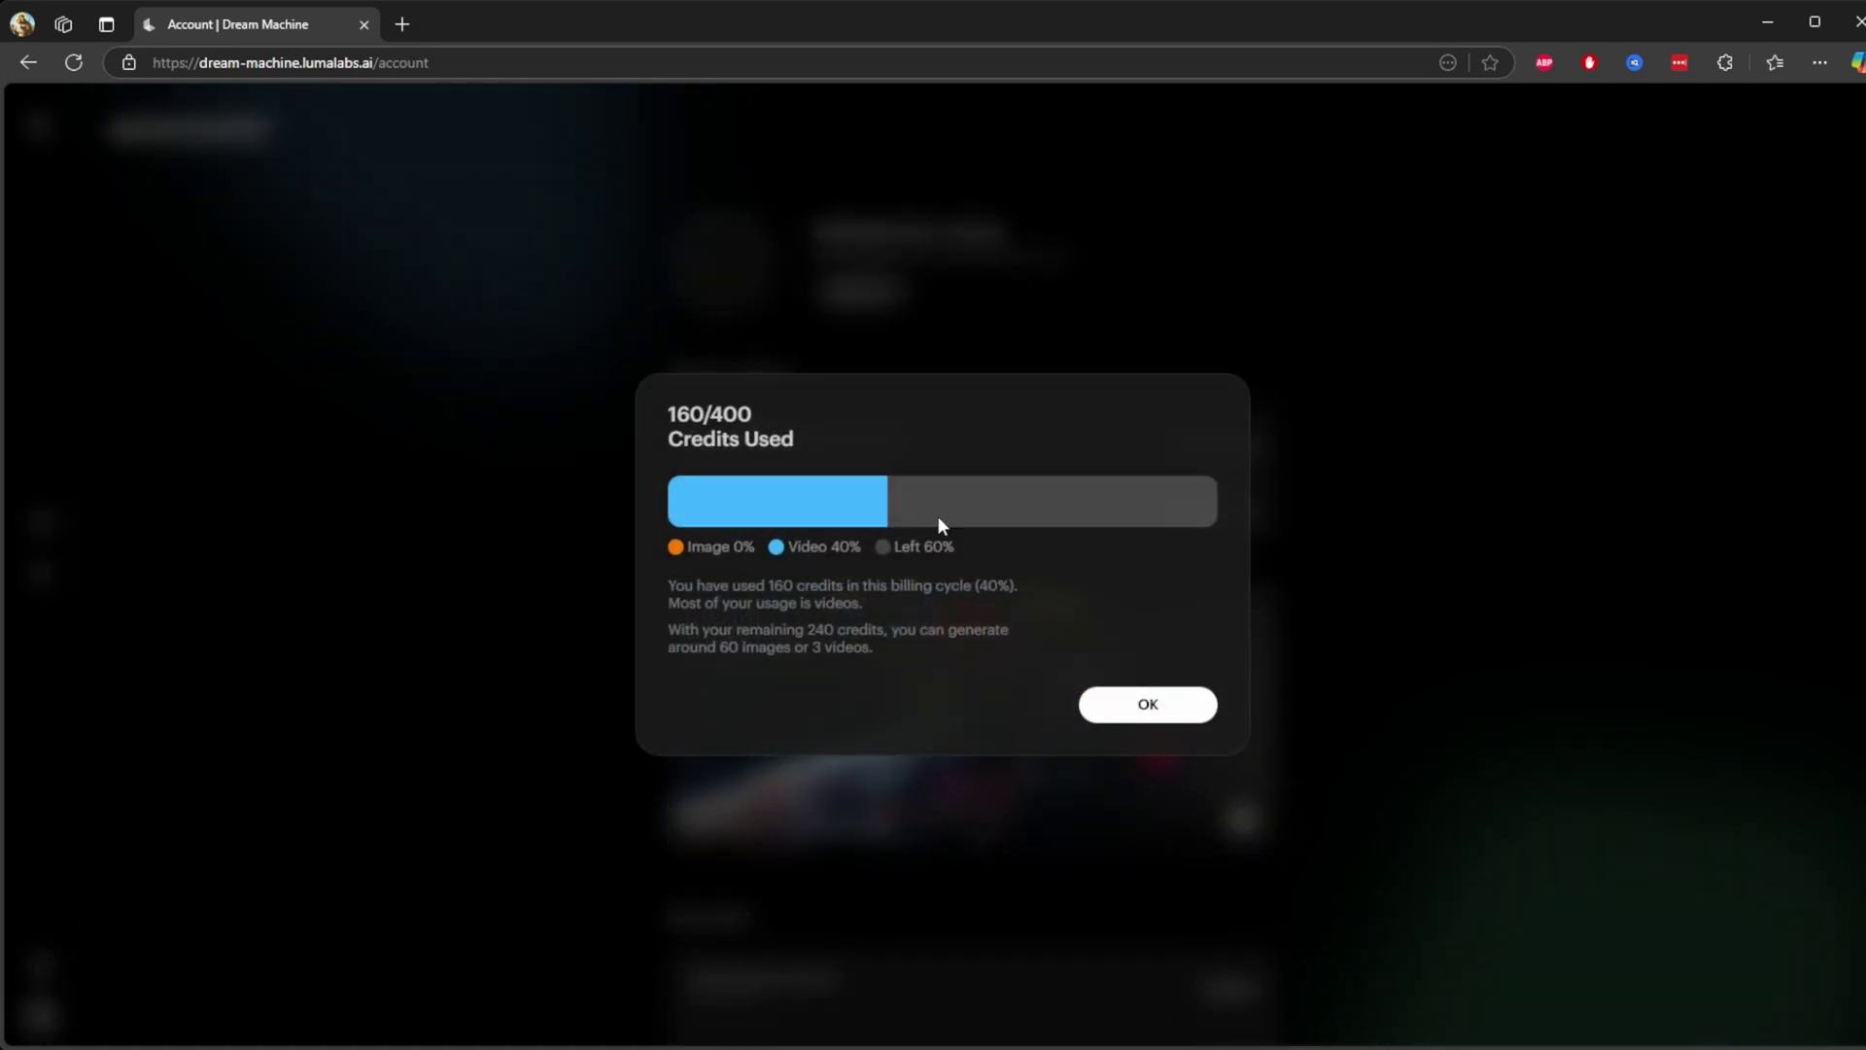
{"action": "left_click_drag", "start_coordinate": [666, 412], "coordinate": [703, 416]}
{"action": "left_click", "coordinate": [676, 631]}
{"action": "left_click_drag", "start_coordinate": [688, 632], "coordinate": [822, 631]}
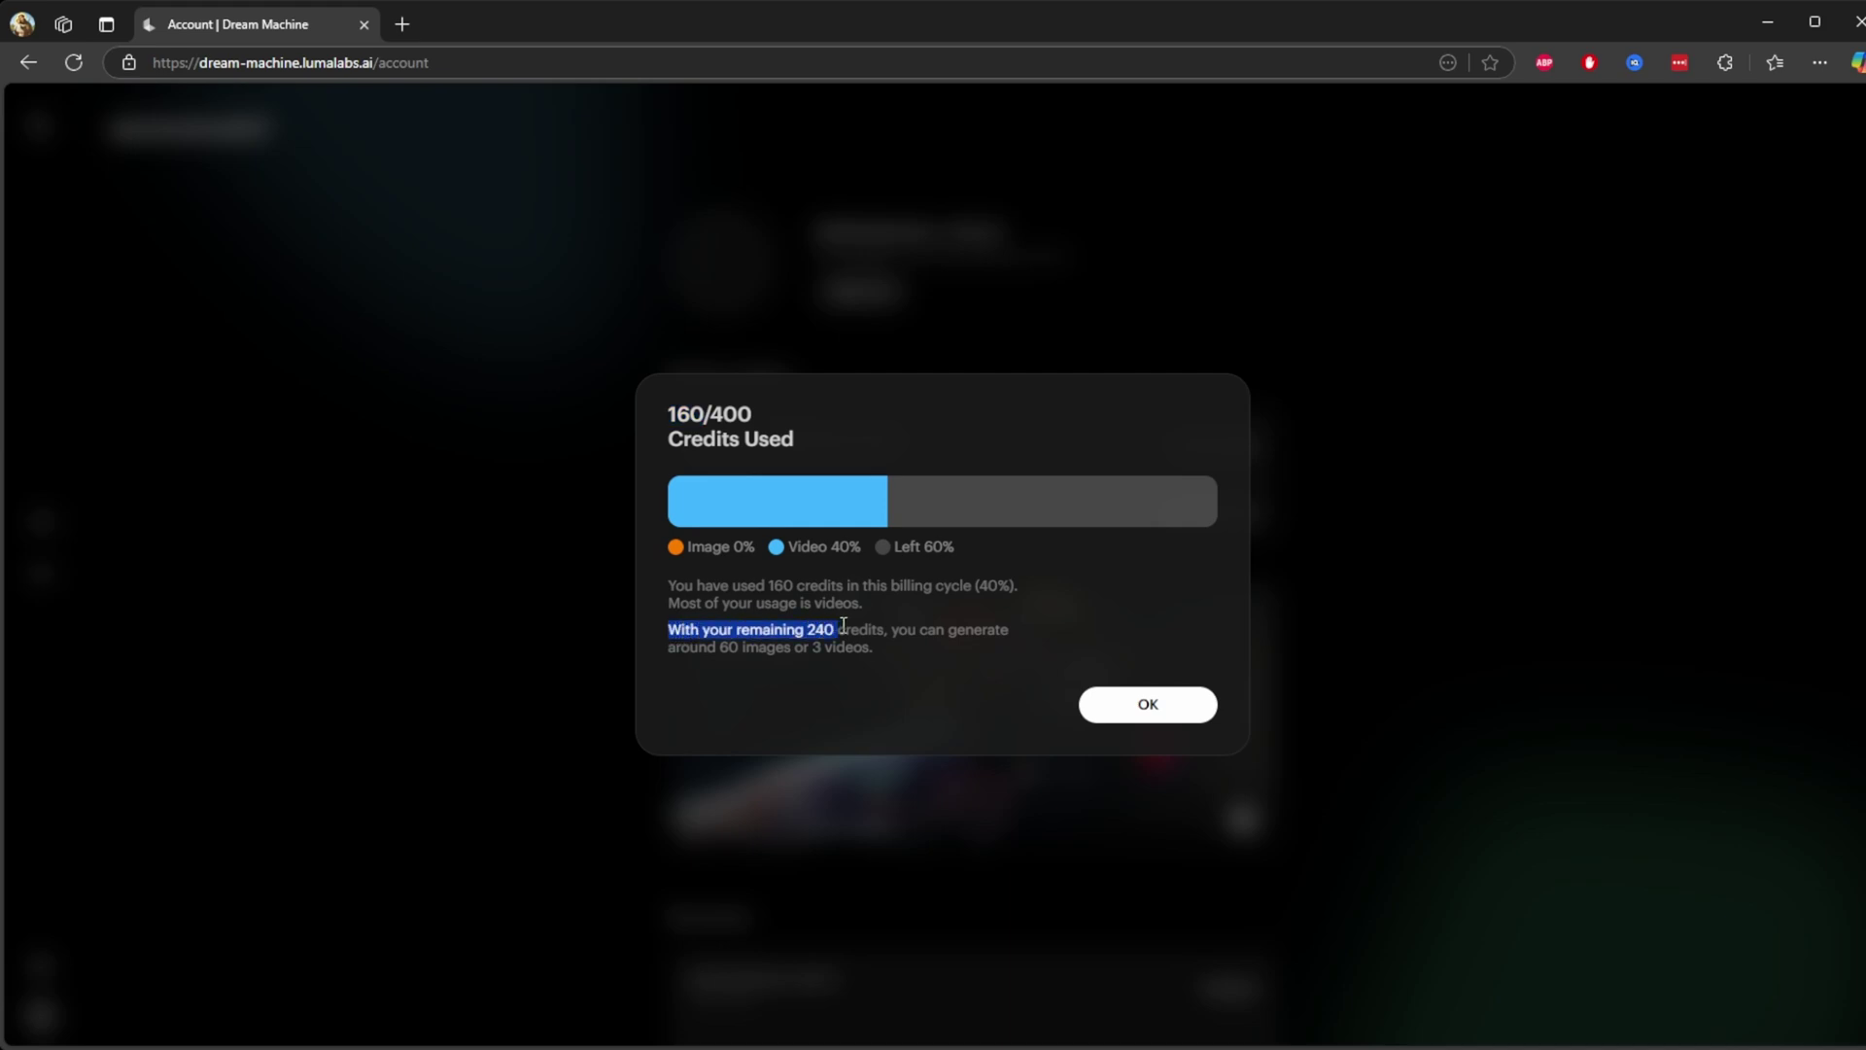
{"action": "left_click_drag", "start_coordinate": [843, 625], "coordinate": [976, 627]}
{"action": "left_click", "coordinate": [901, 626]}
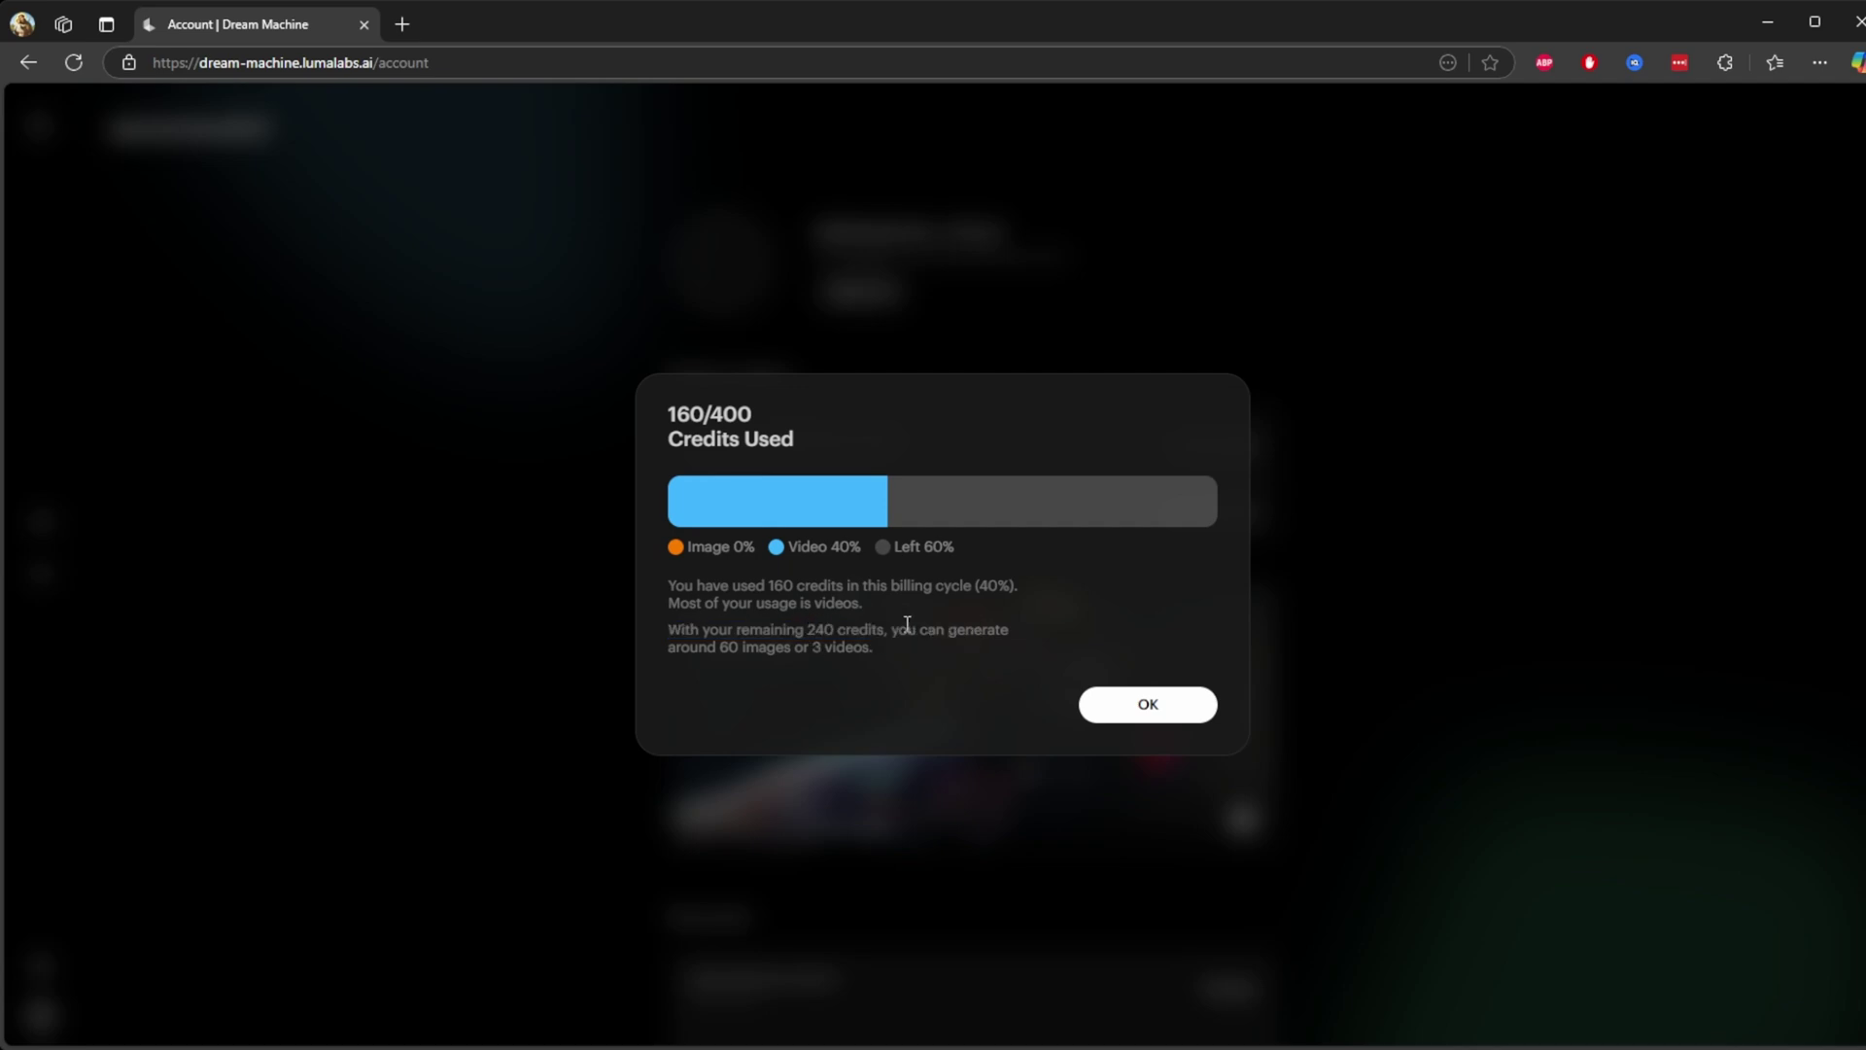
{"action": "left_click_drag", "start_coordinate": [813, 650], "coordinate": [865, 645]}
{"action": "left_click", "coordinate": [1148, 706]}
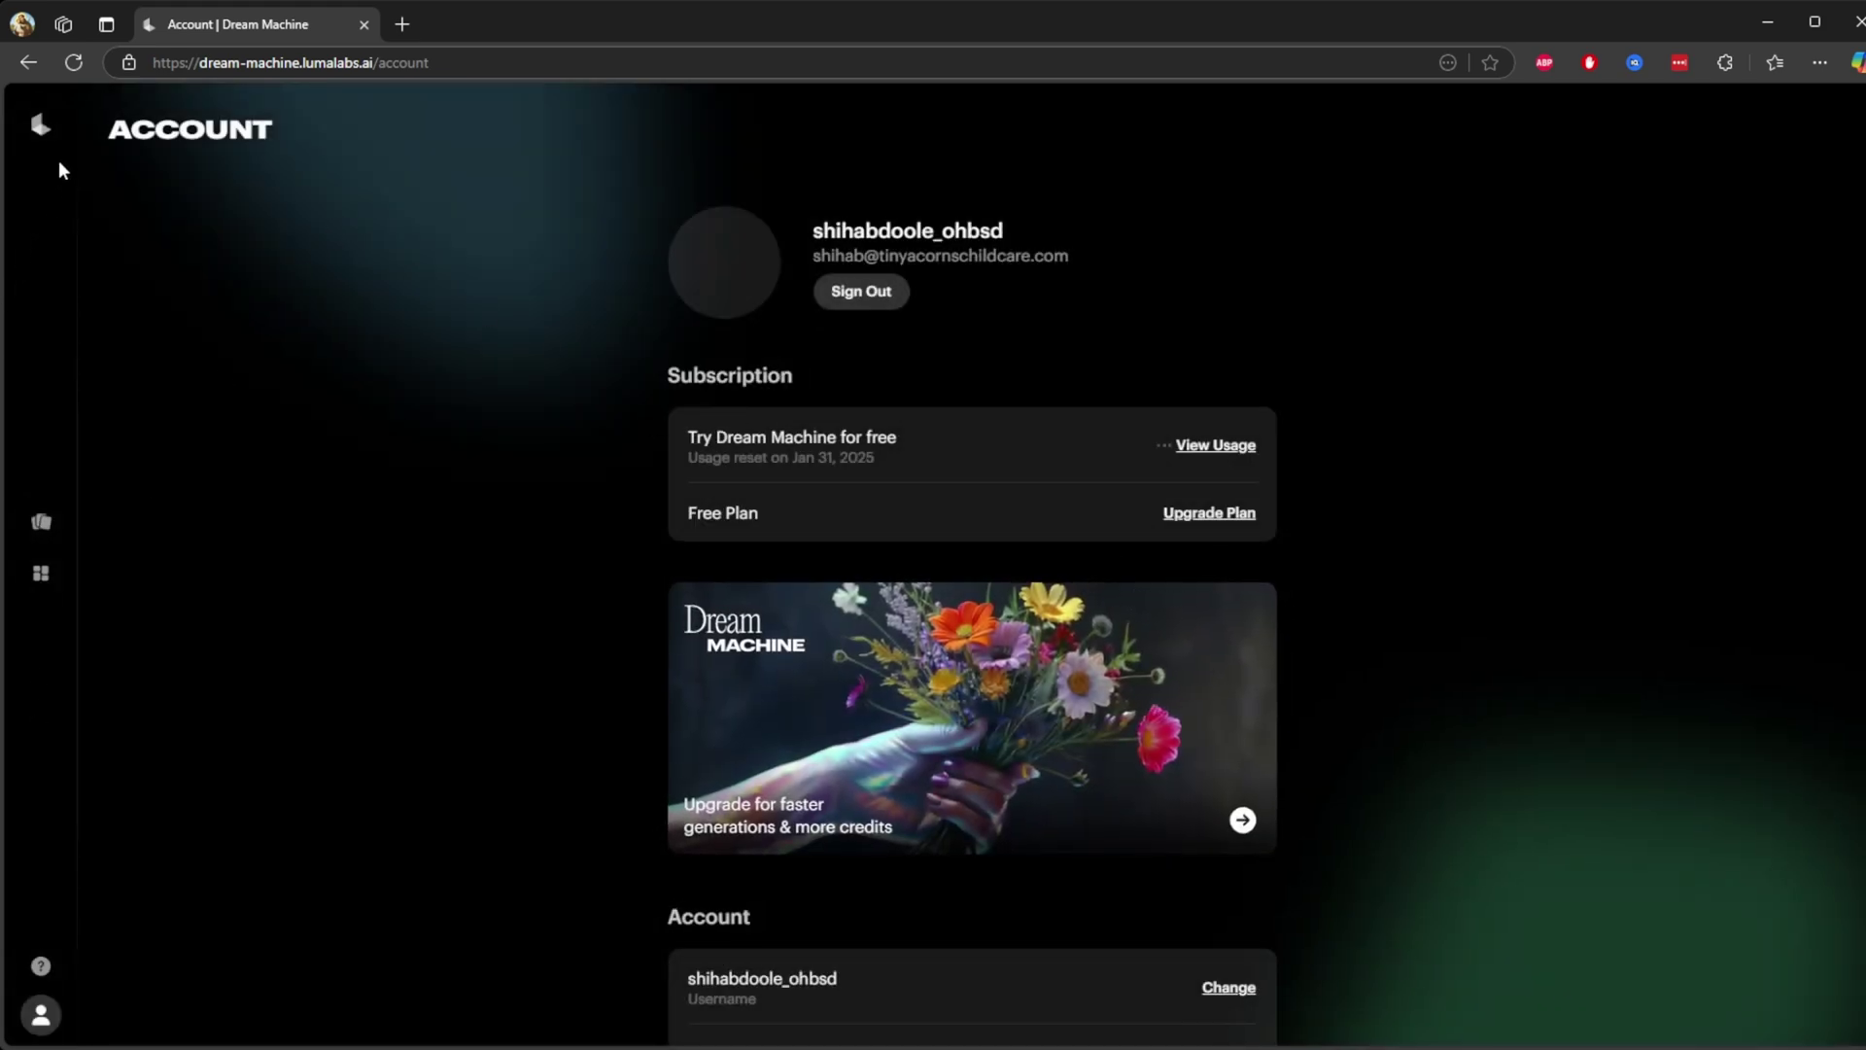
- Reopen the Futuristic Exploration board and bring its two generated videos into view
{"action": "left_click", "coordinate": [41, 122]}
{"action": "left_click", "coordinate": [340, 254]}
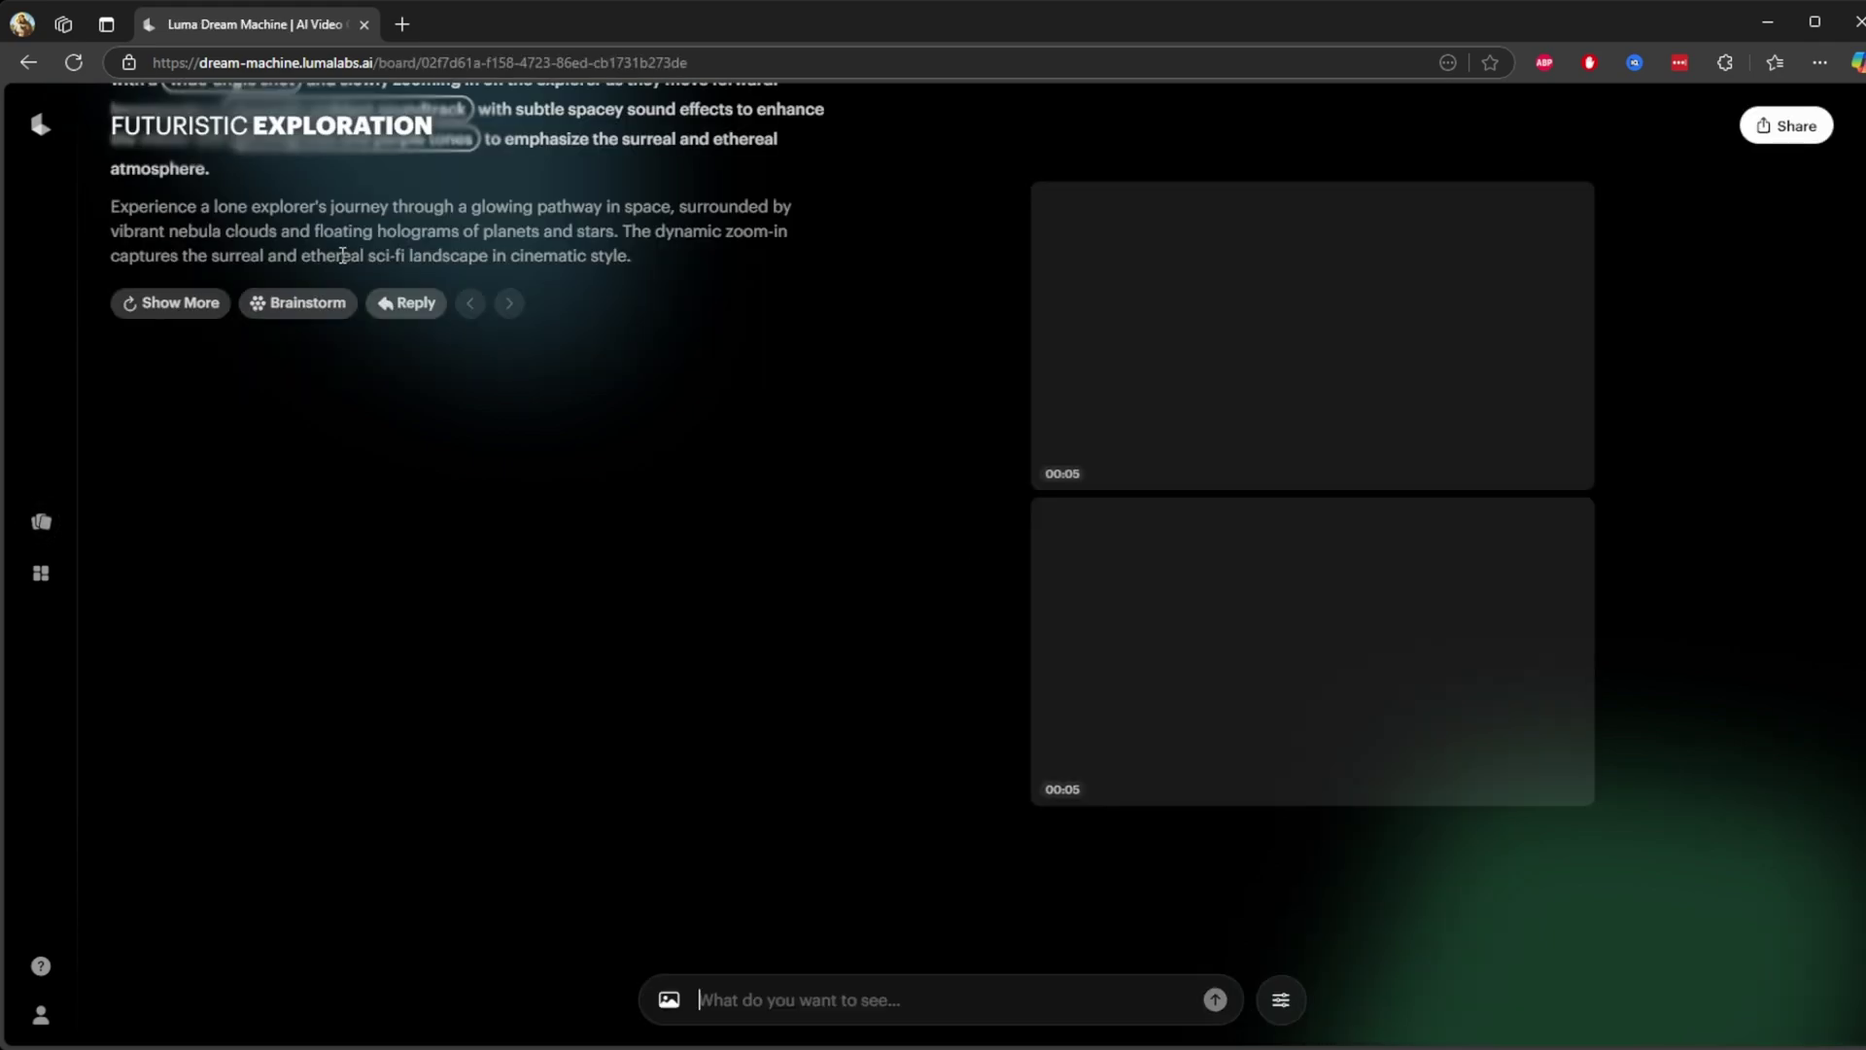
{"action": "scroll", "coordinate": [704, 533], "scroll_direction": "up", "scroll_amount": 3}
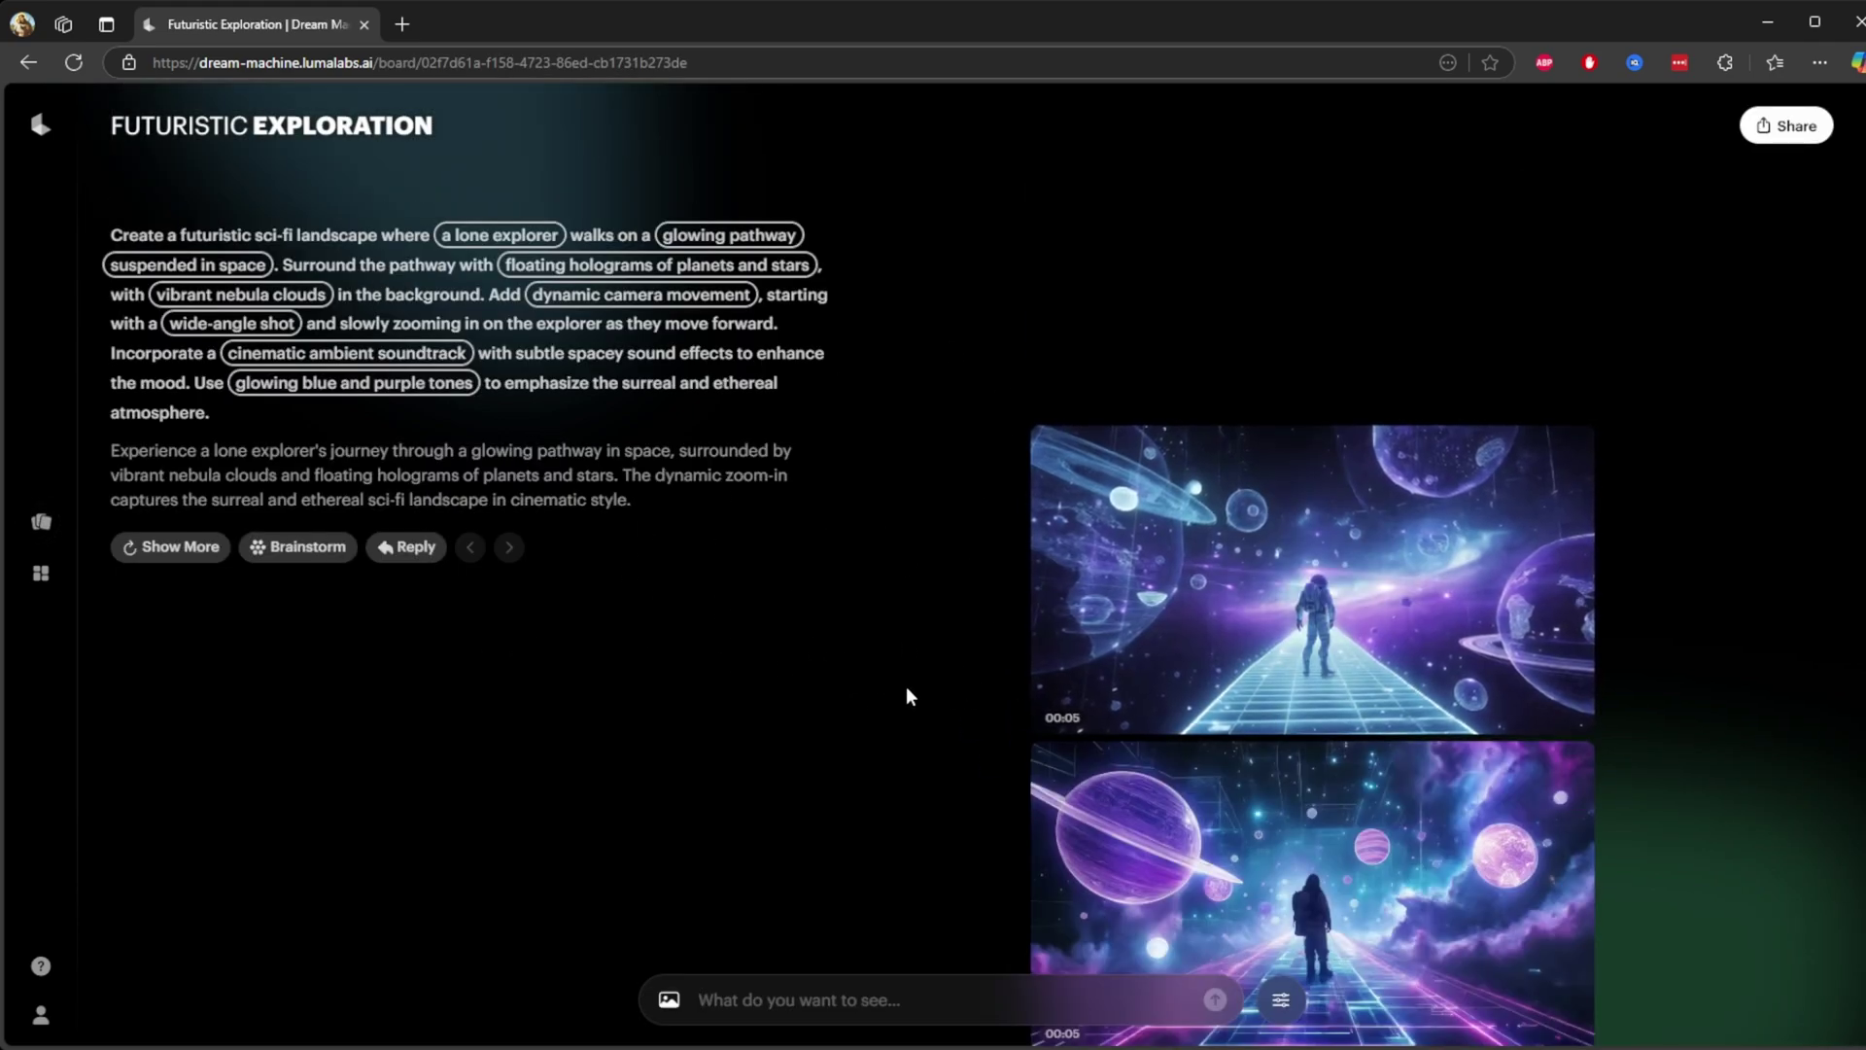
{"action": "scroll", "coordinate": [920, 679], "scroll_direction": "down", "scroll_amount": 2}
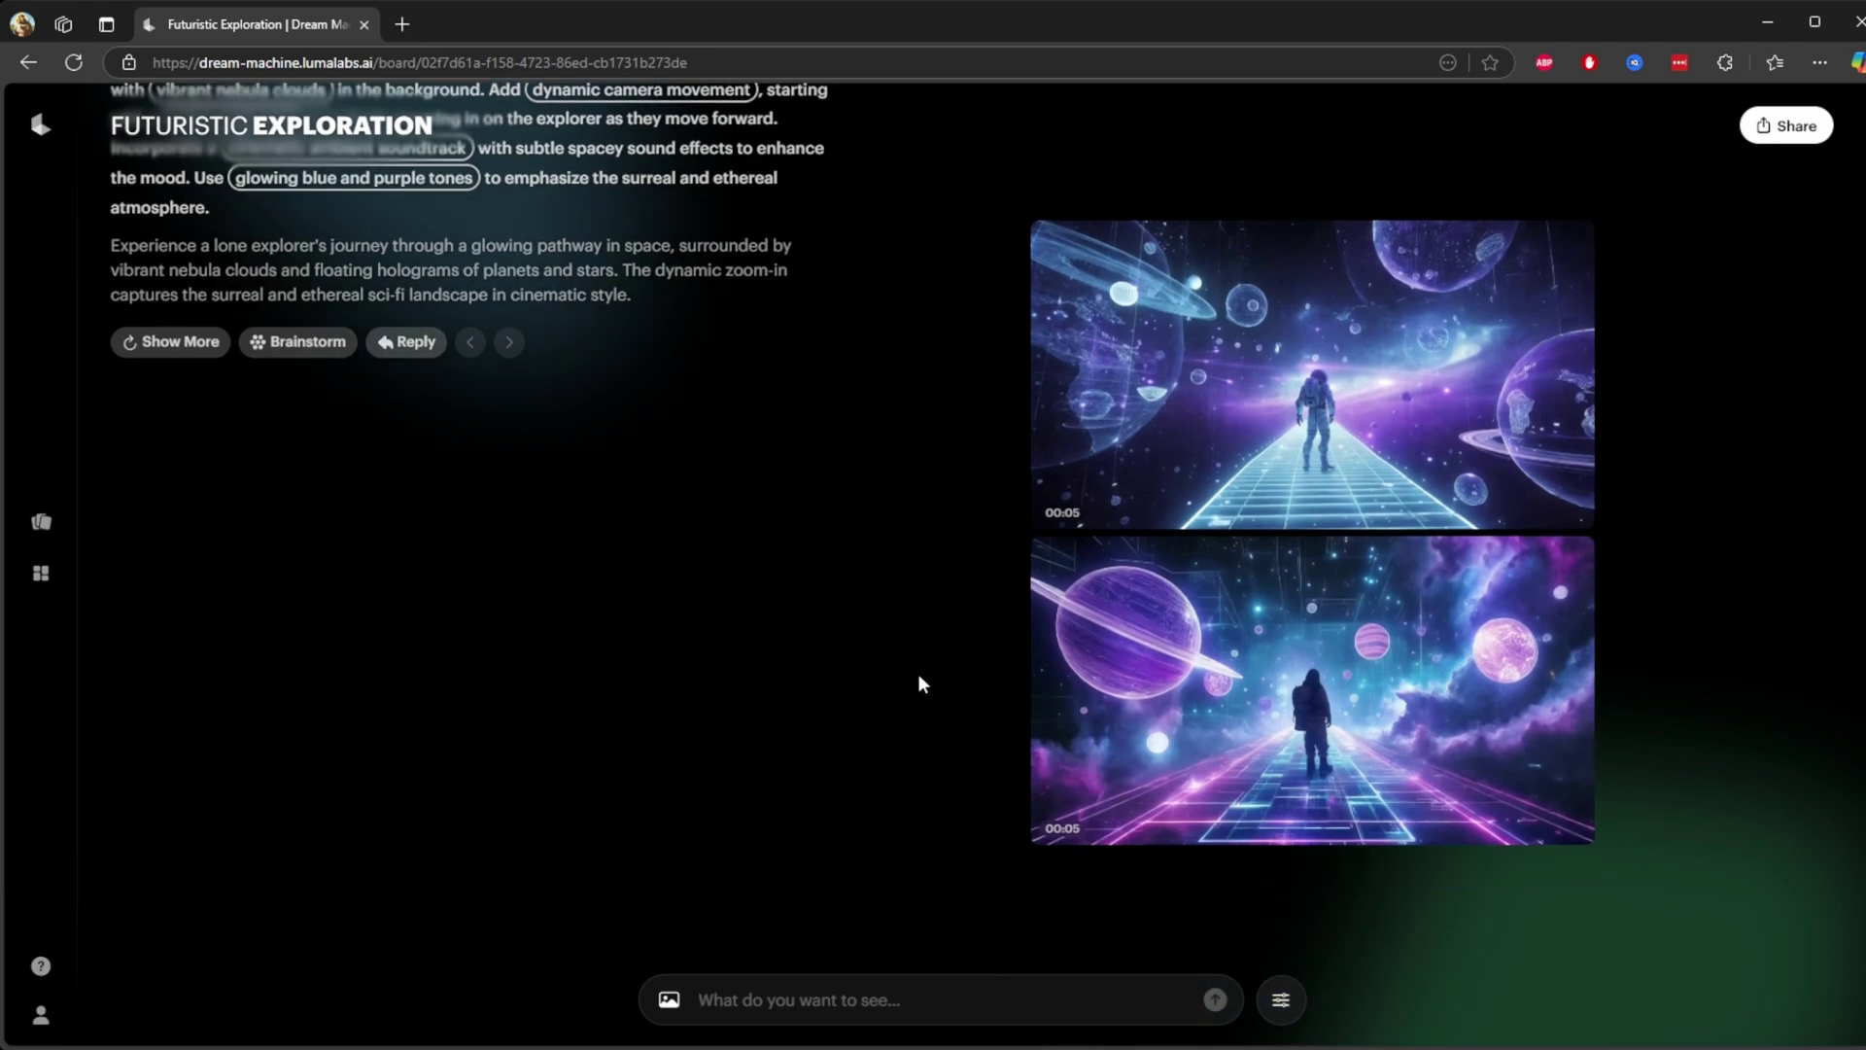
- Open the available subscription plans and compare their yearly and monthly pricing, including the Lite plan's commercial-use terms
{"action": "left_click", "coordinate": [41, 1015]}
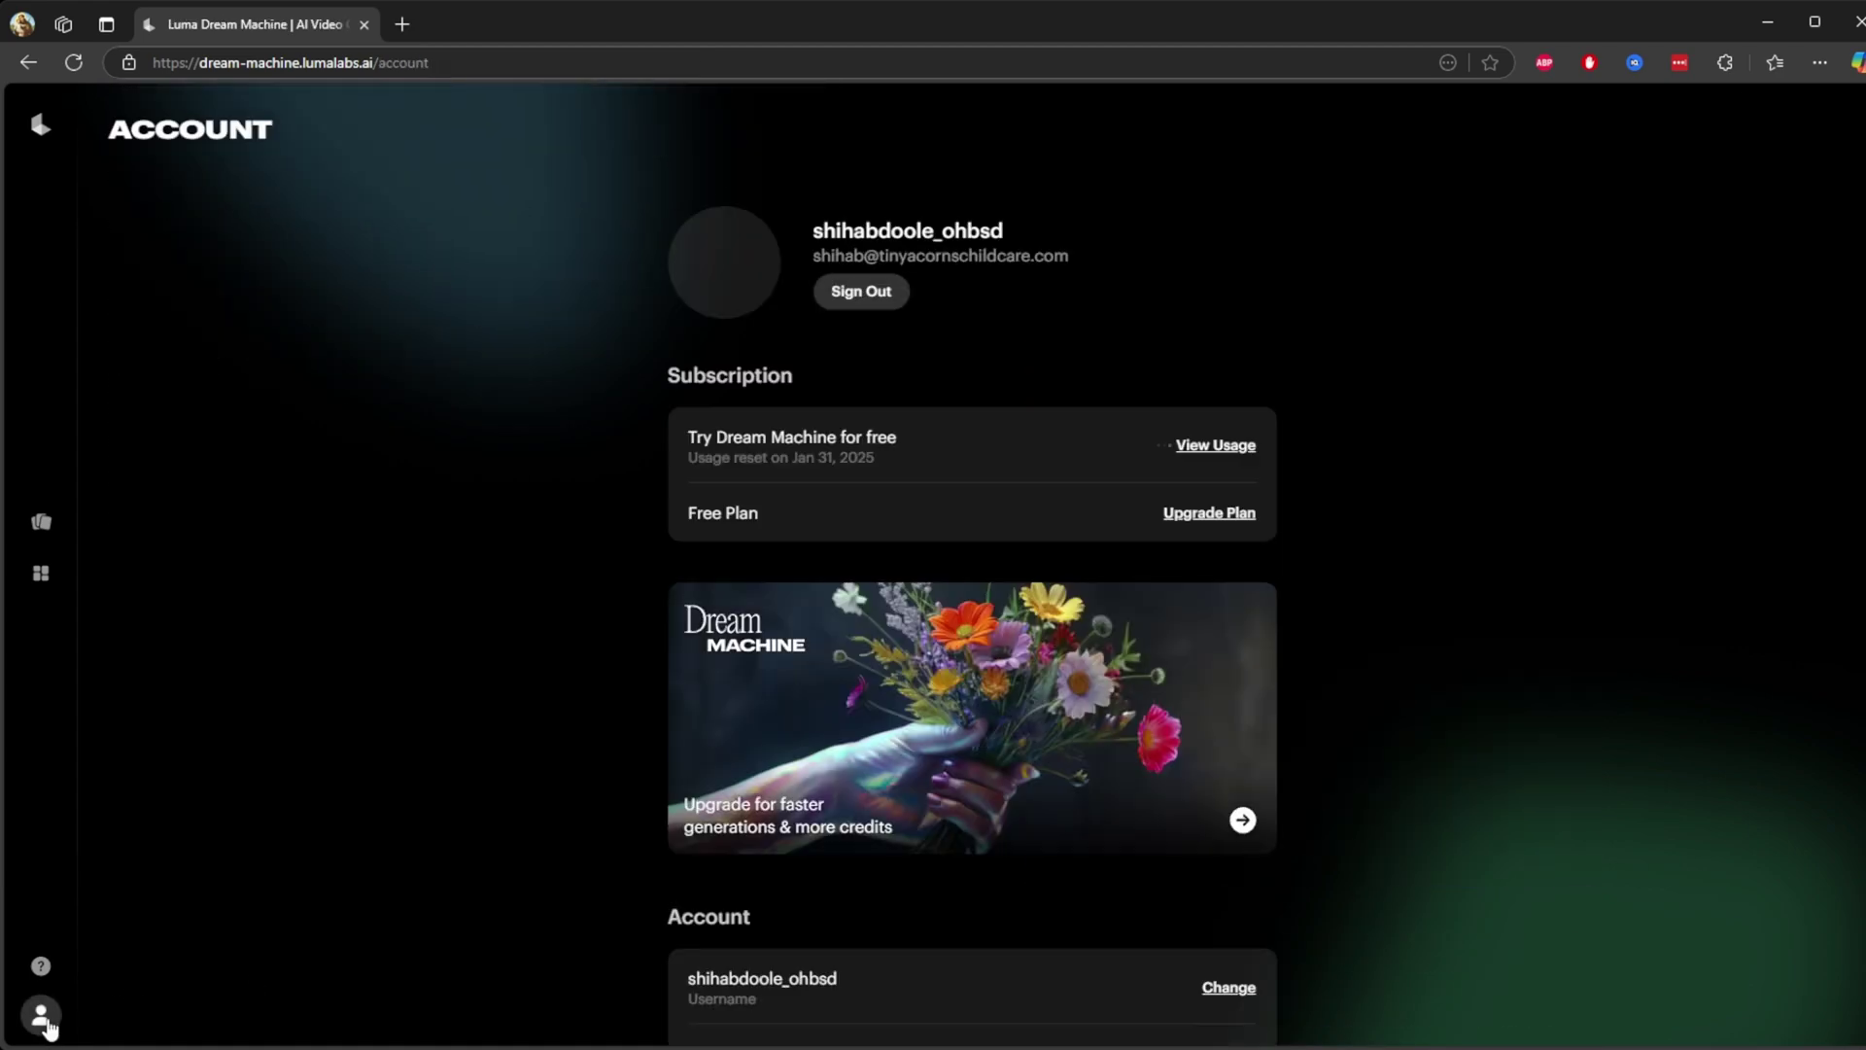
{"action": "left_click", "coordinate": [1203, 515]}
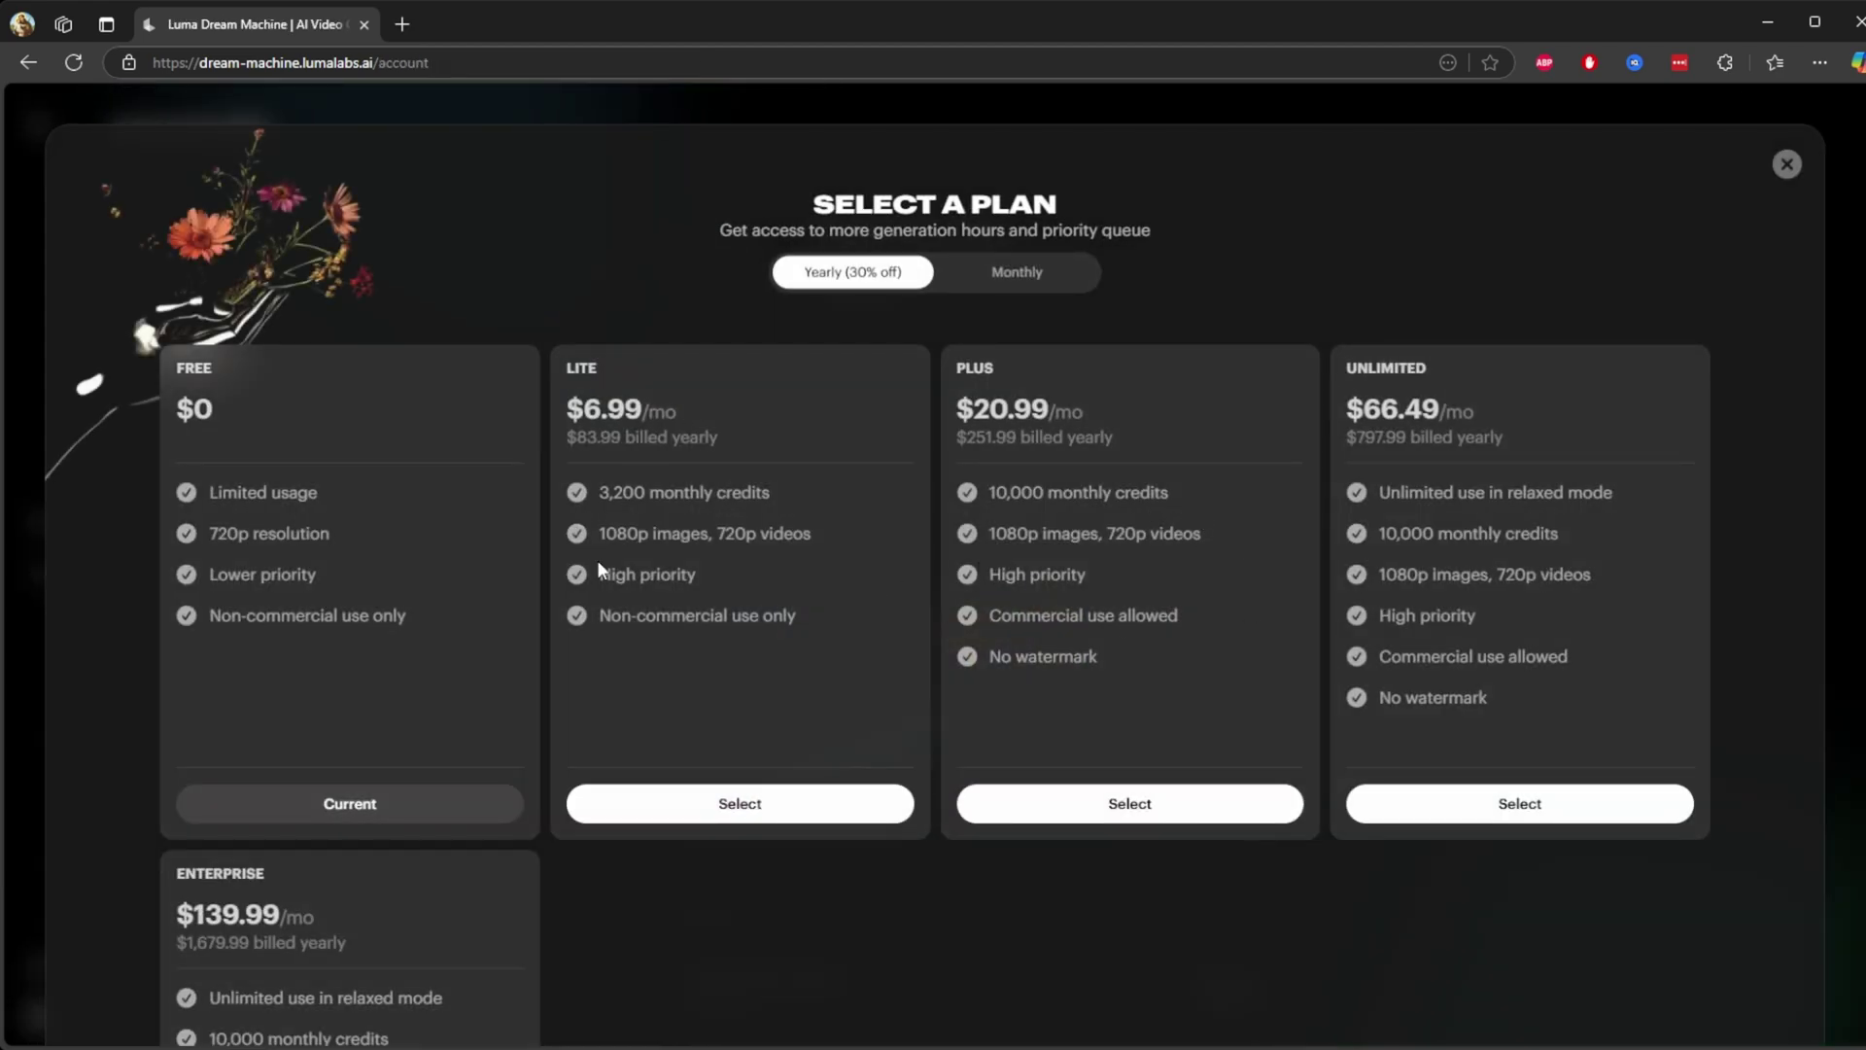
{"action": "left_click_drag", "start_coordinate": [601, 615], "coordinate": [793, 615]}
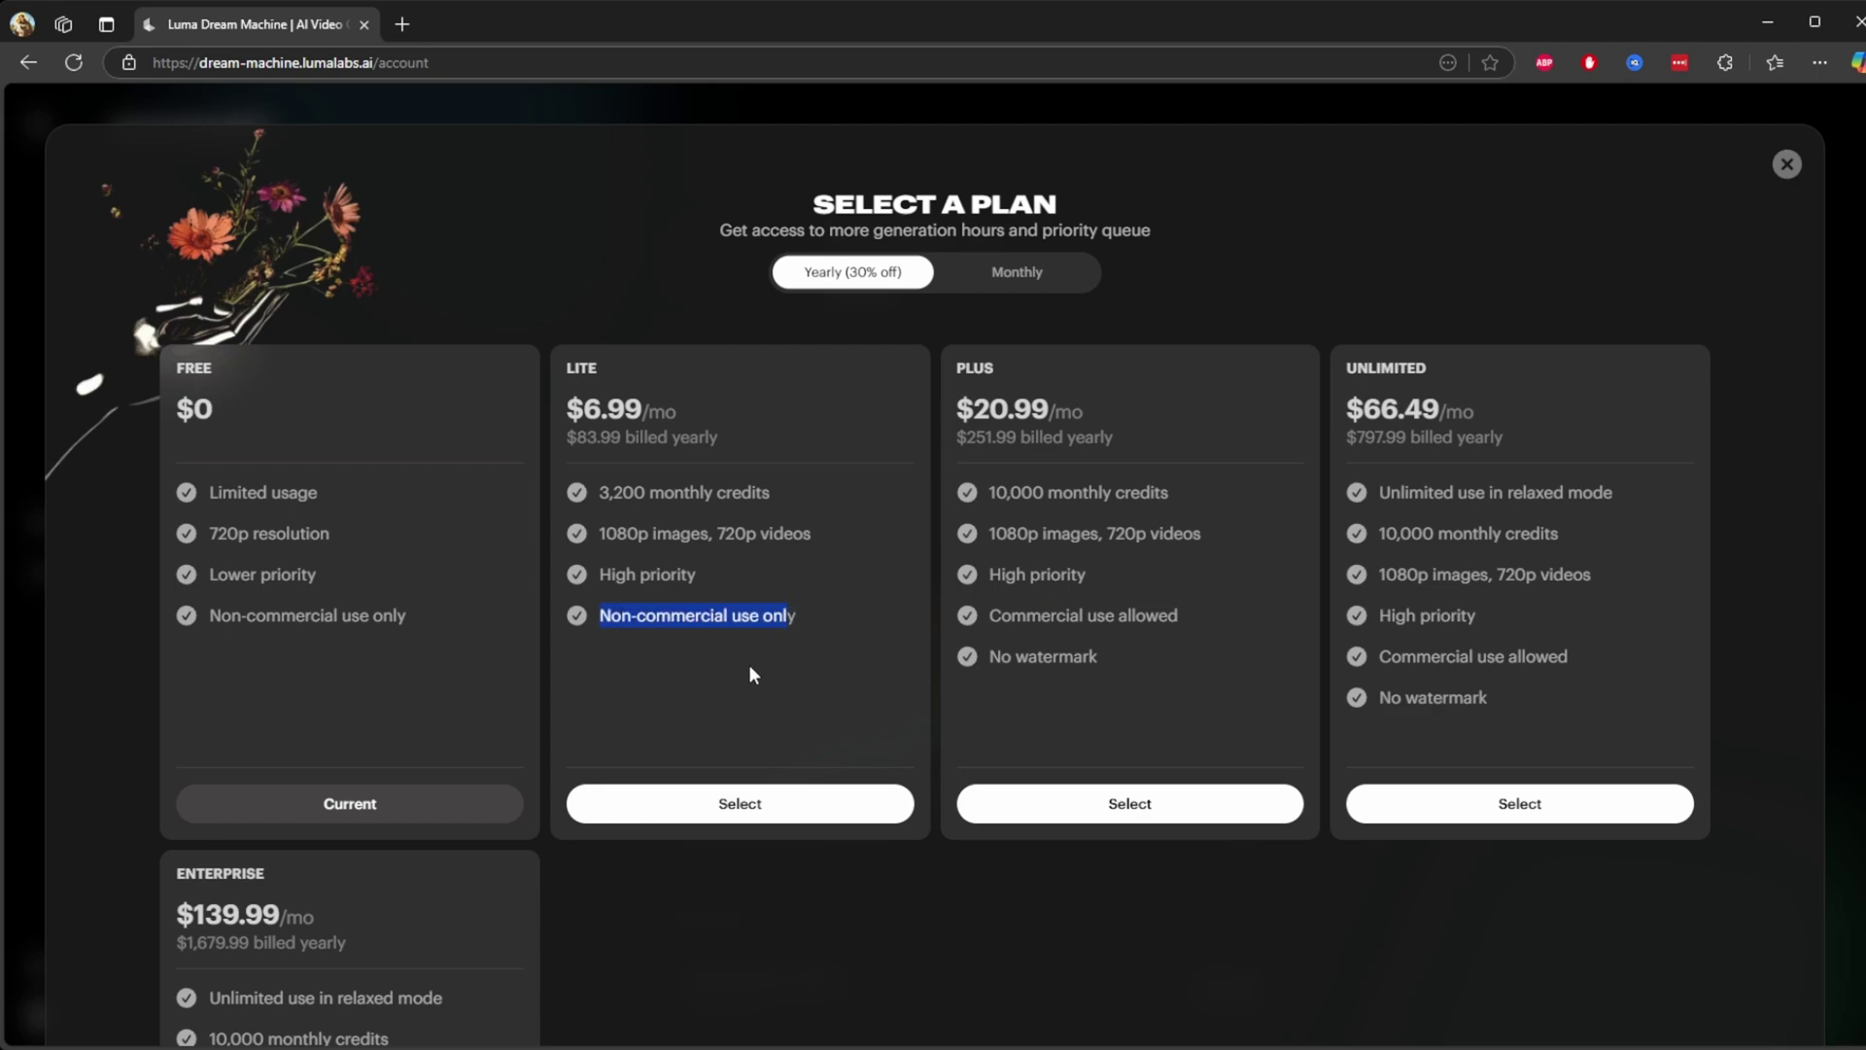
{"action": "left_click", "coordinate": [714, 673]}
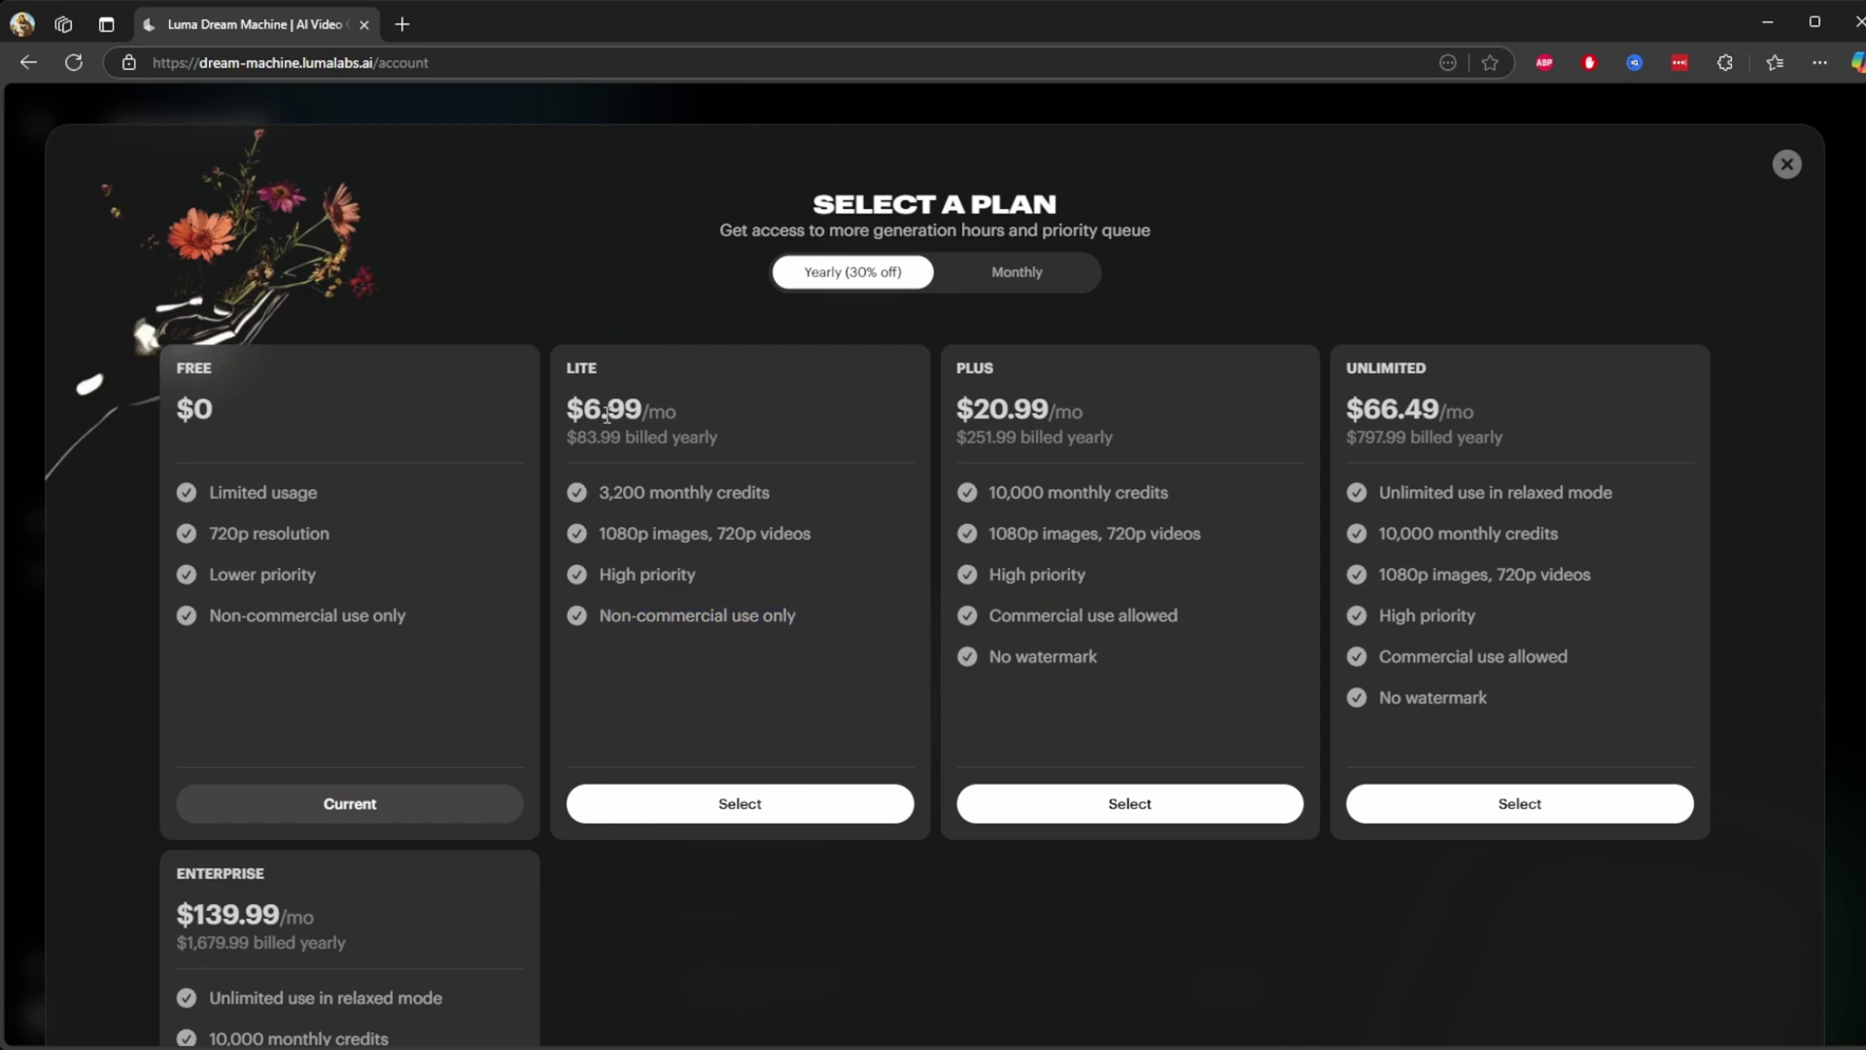
{"action": "left_click", "coordinate": [1044, 277]}
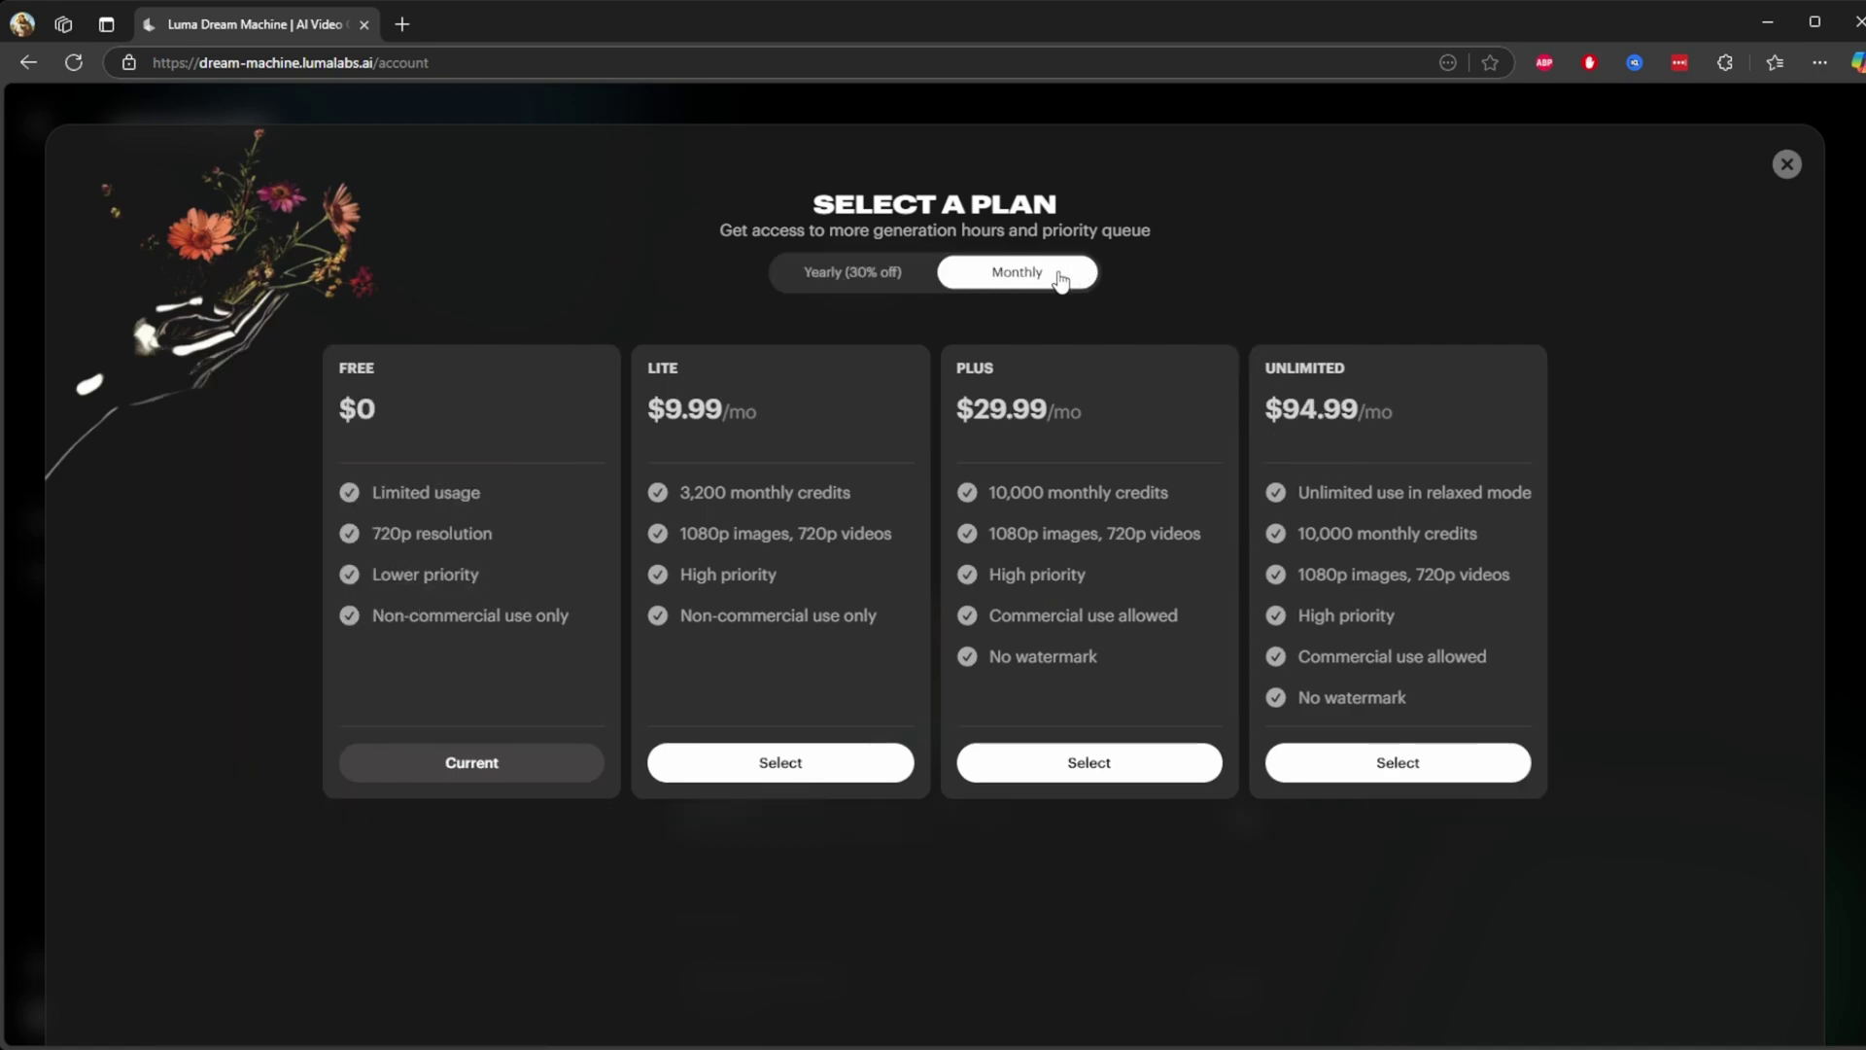
{"action": "left_click", "coordinate": [853, 274]}
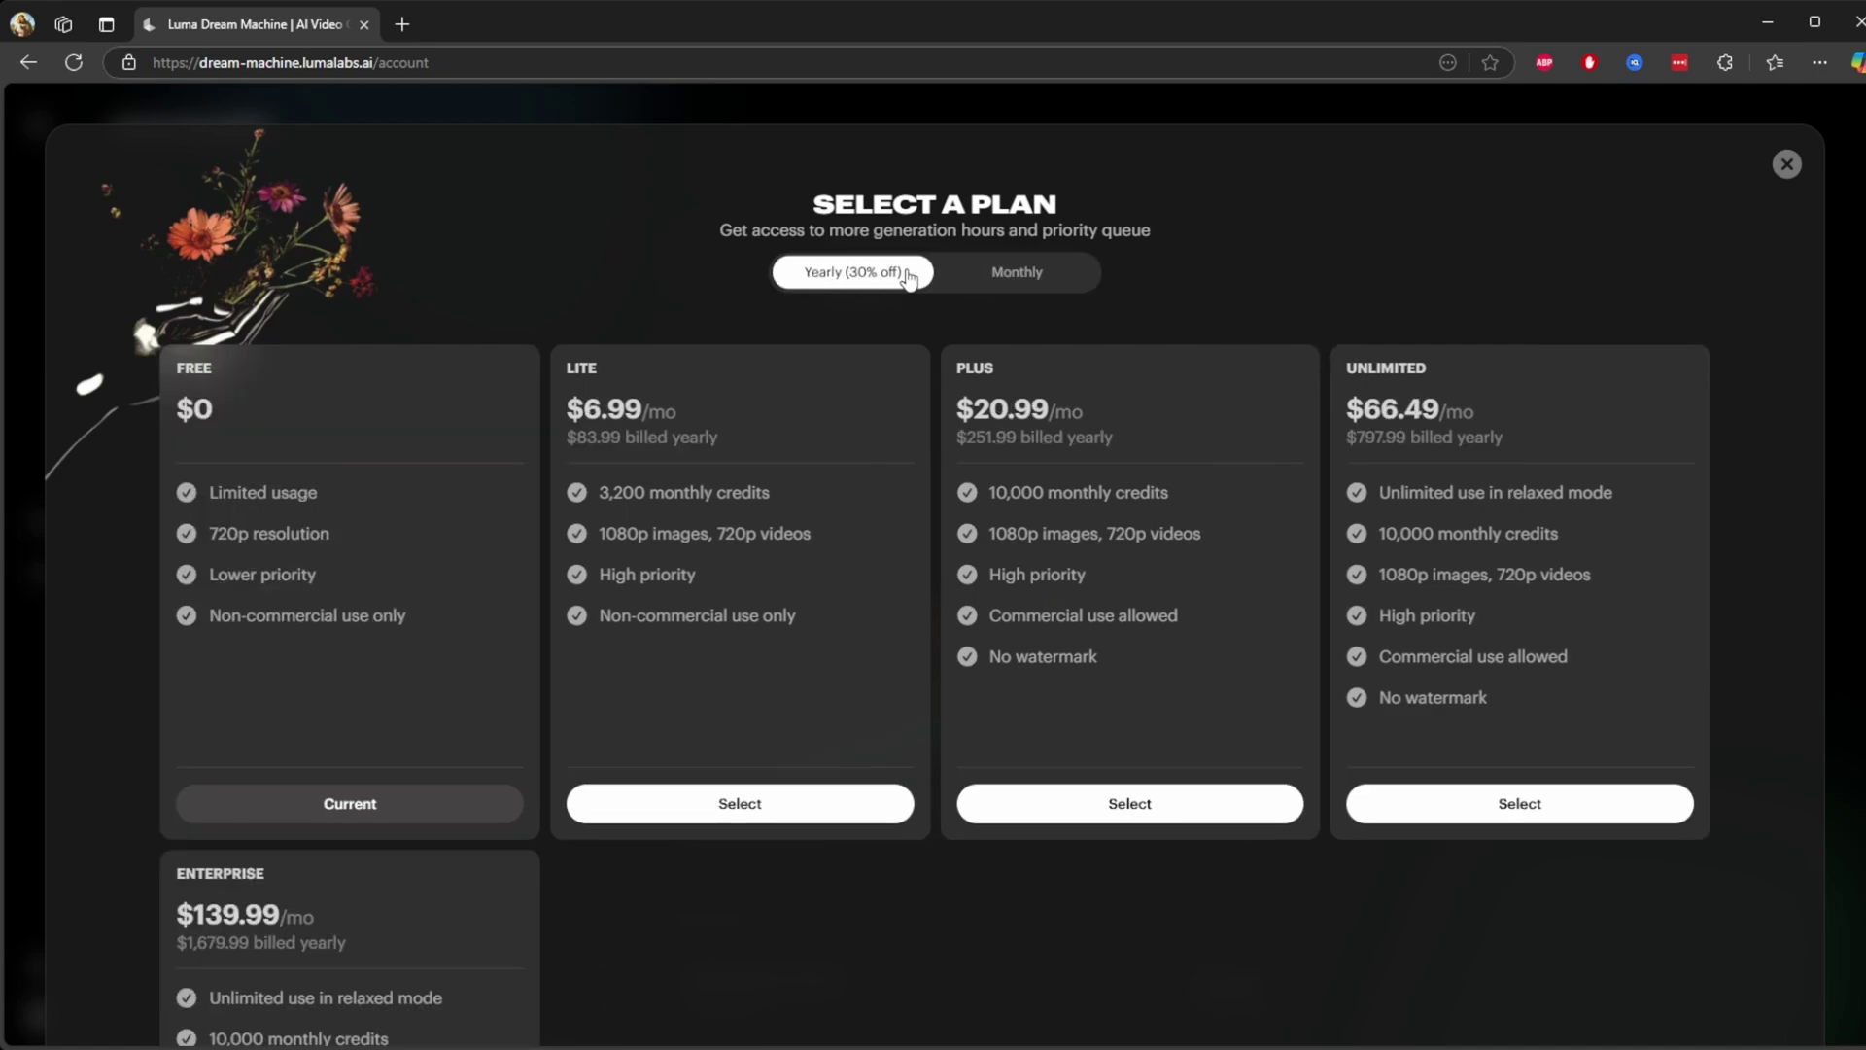
{"action": "left_click", "coordinate": [1028, 282]}
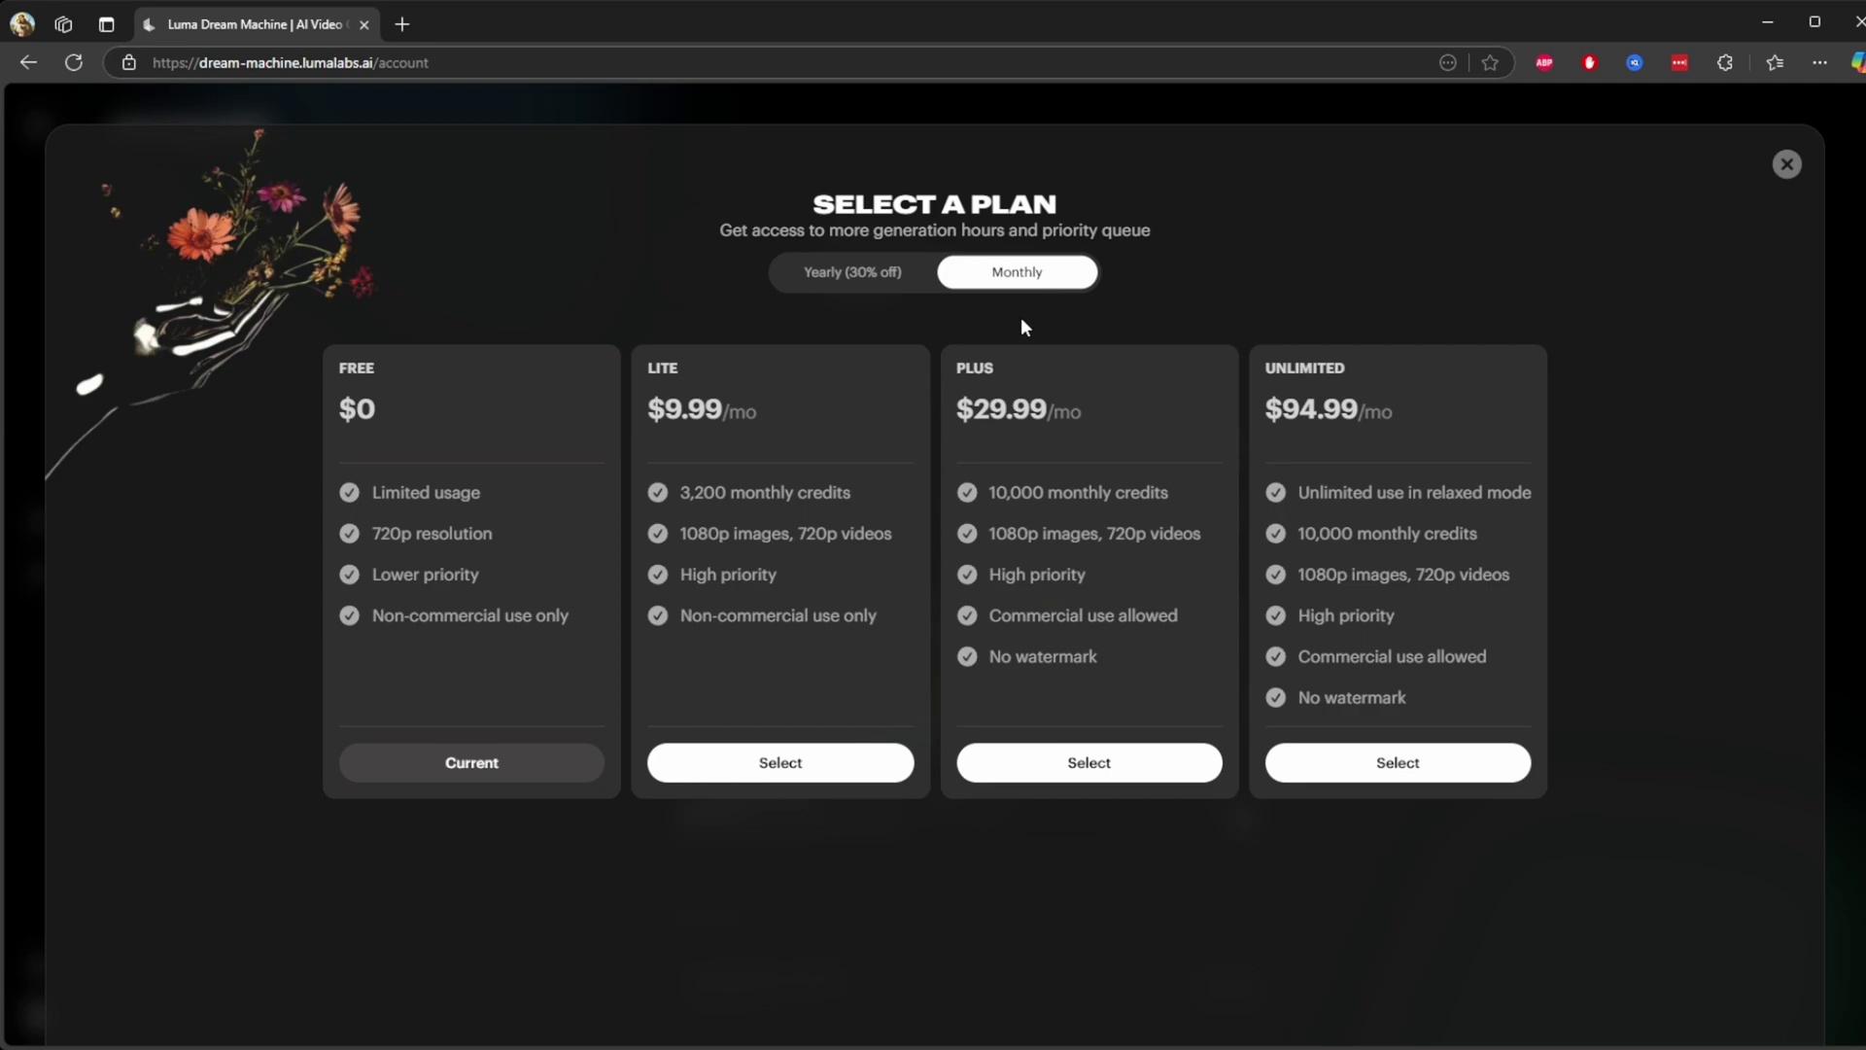
- Examine the Lite plan's monthly price and credit allowance against the Plus plan, and close the plan comparison
{"action": "left_click_drag", "start_coordinate": [647, 412], "coordinate": [777, 416]}
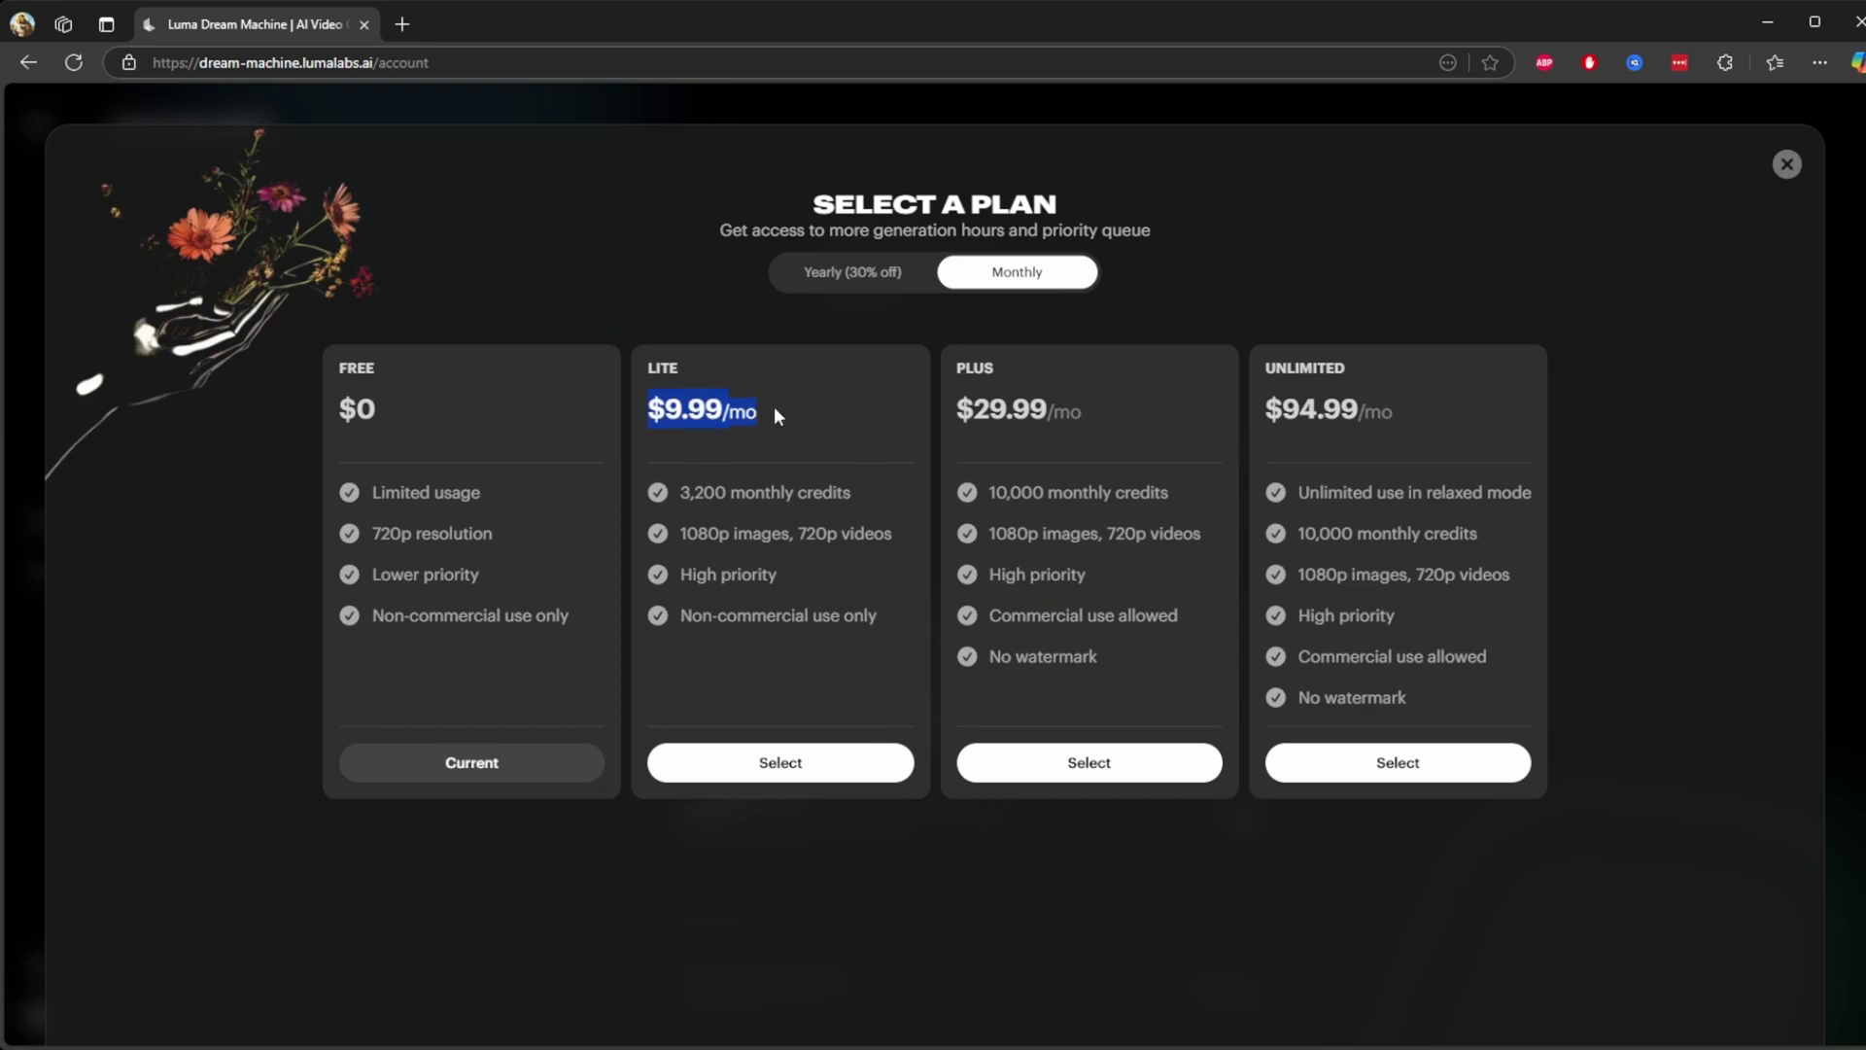
{"action": "left_click_drag", "start_coordinate": [681, 489], "coordinate": [860, 491]}
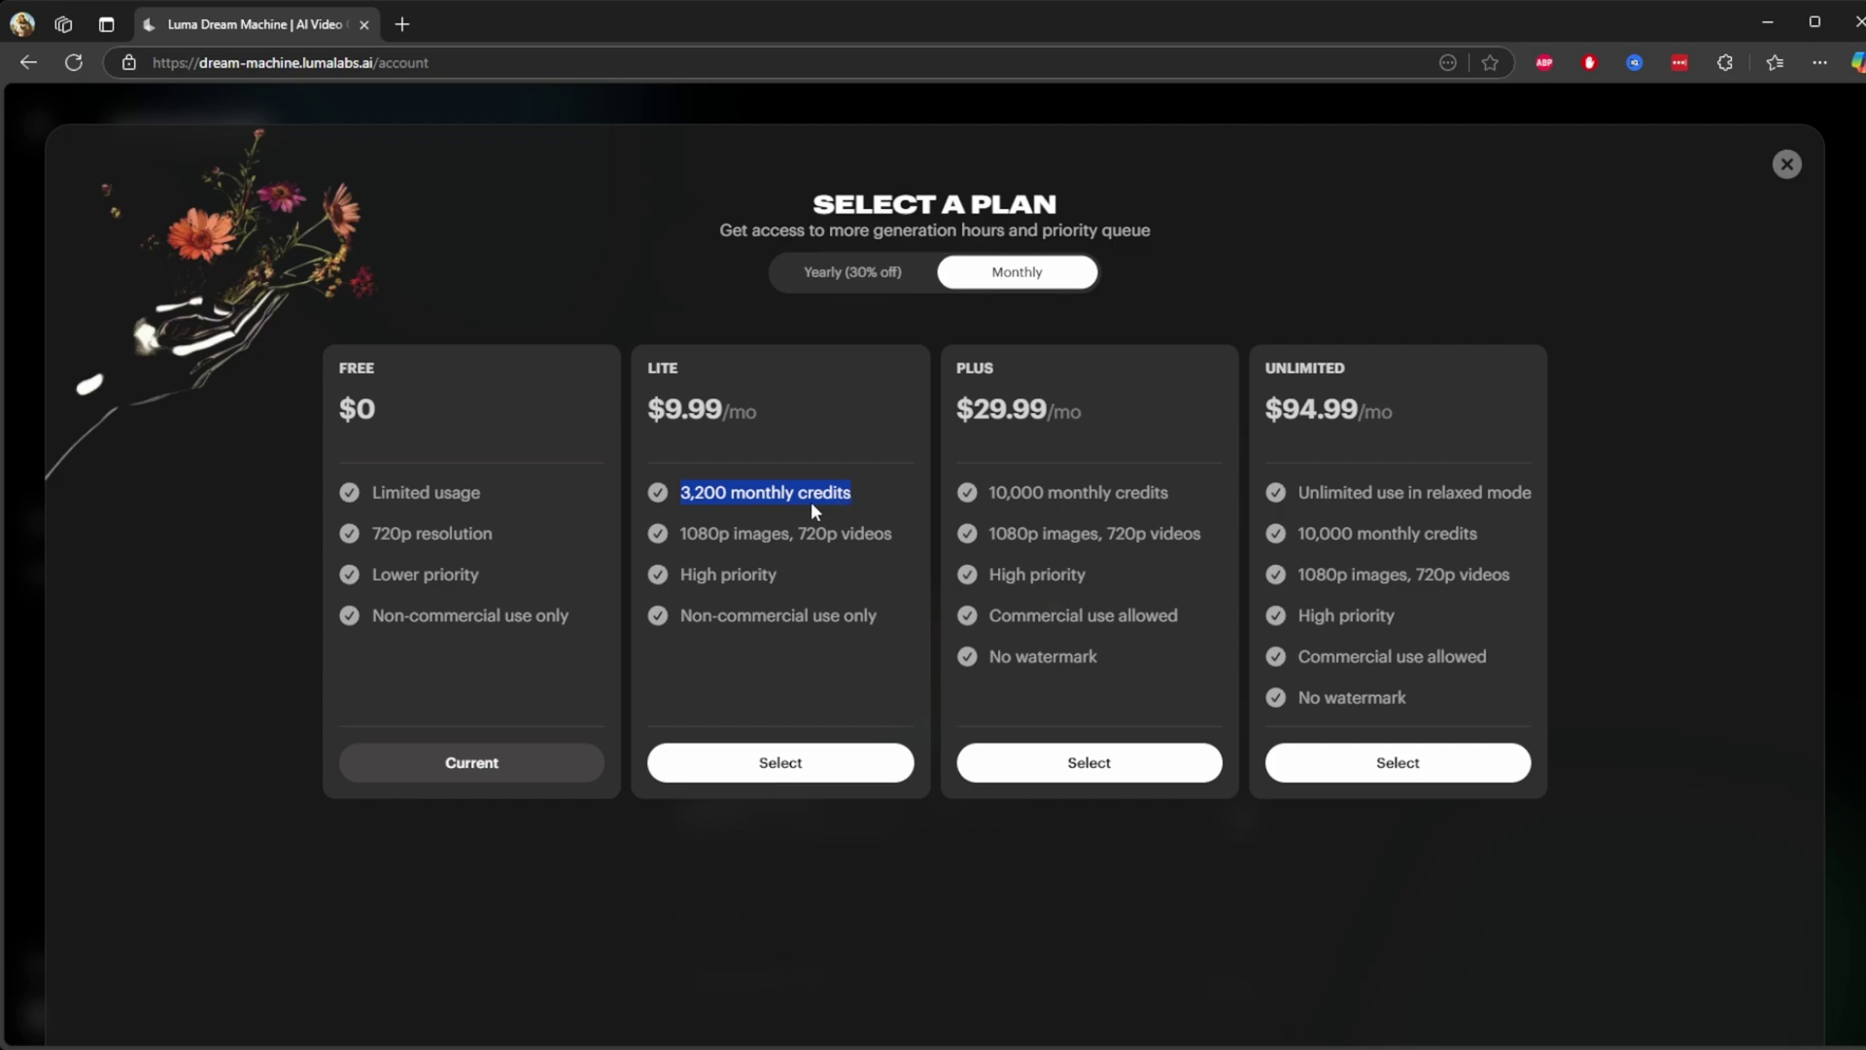
{"action": "left_click", "coordinate": [725, 507]}
{"action": "left_click_drag", "start_coordinate": [679, 493], "coordinate": [827, 500]}
{"action": "left_click_drag", "start_coordinate": [679, 493], "coordinate": [852, 488]}
{"action": "left_click", "coordinate": [1114, 482]}
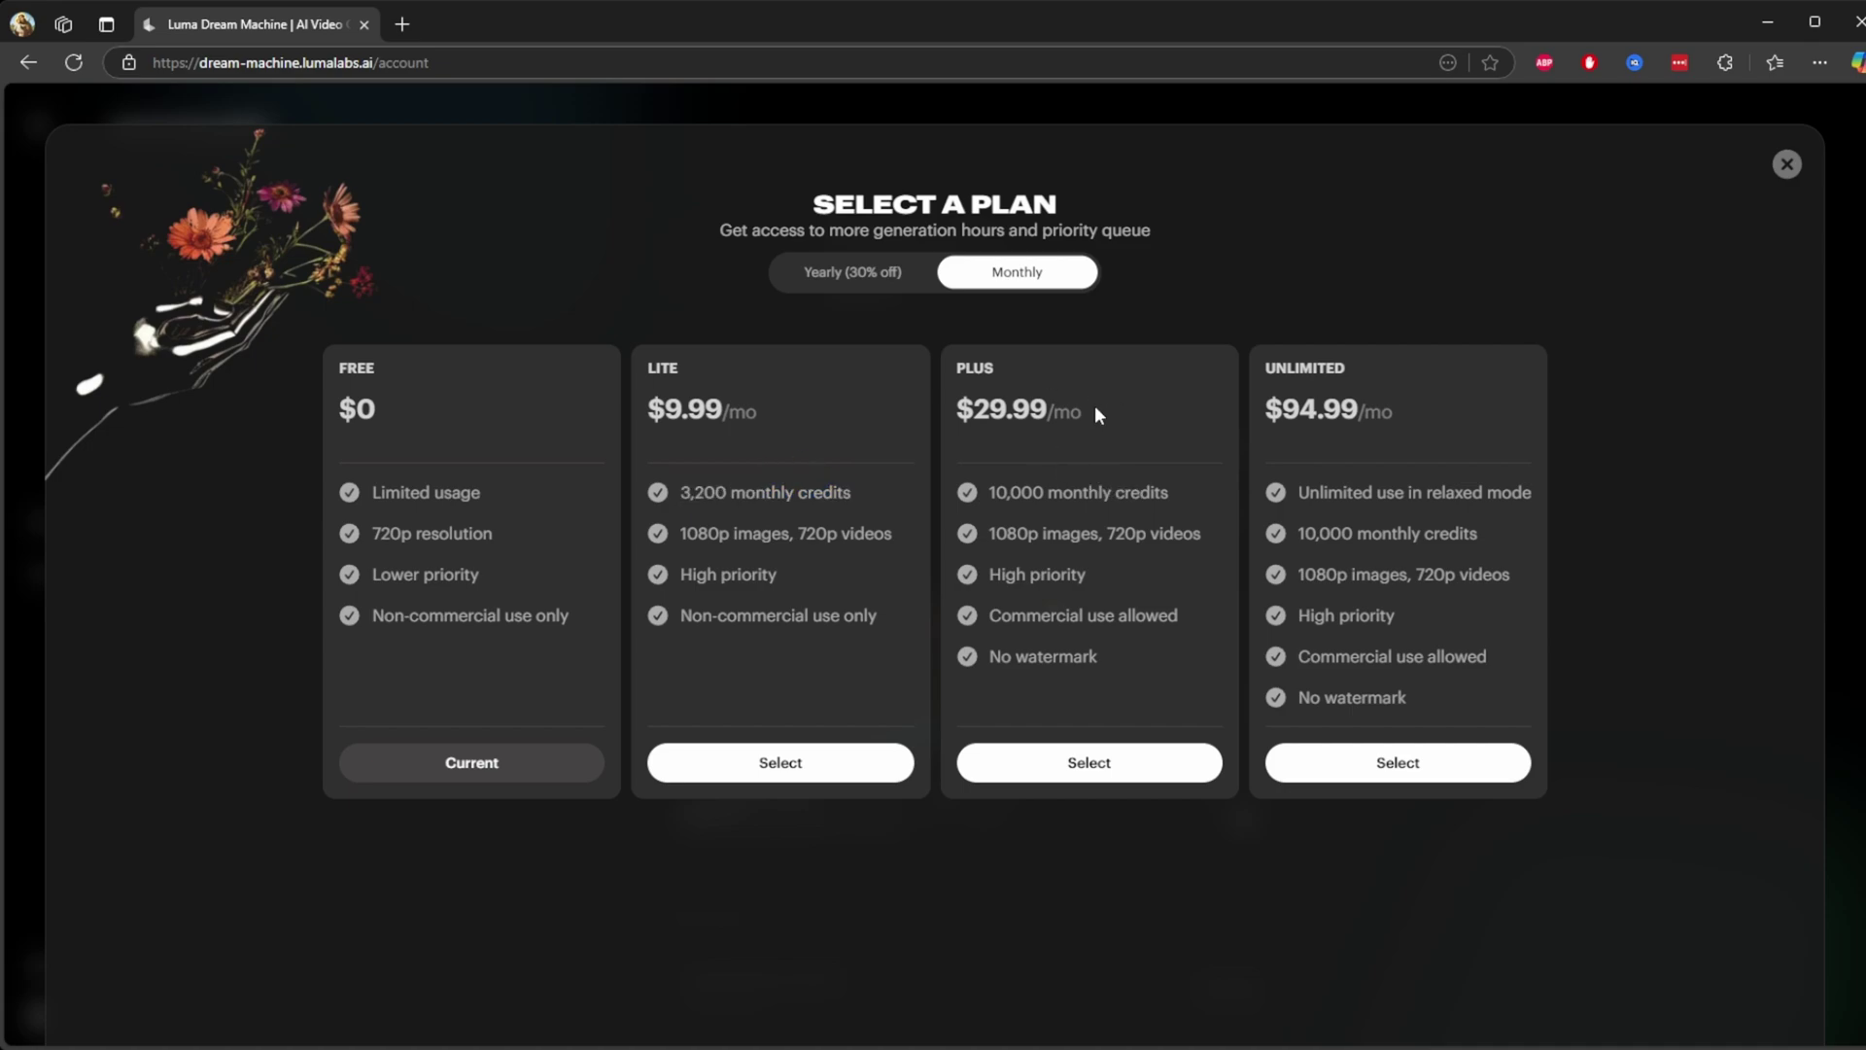
{"action": "key", "text": "Escape"}
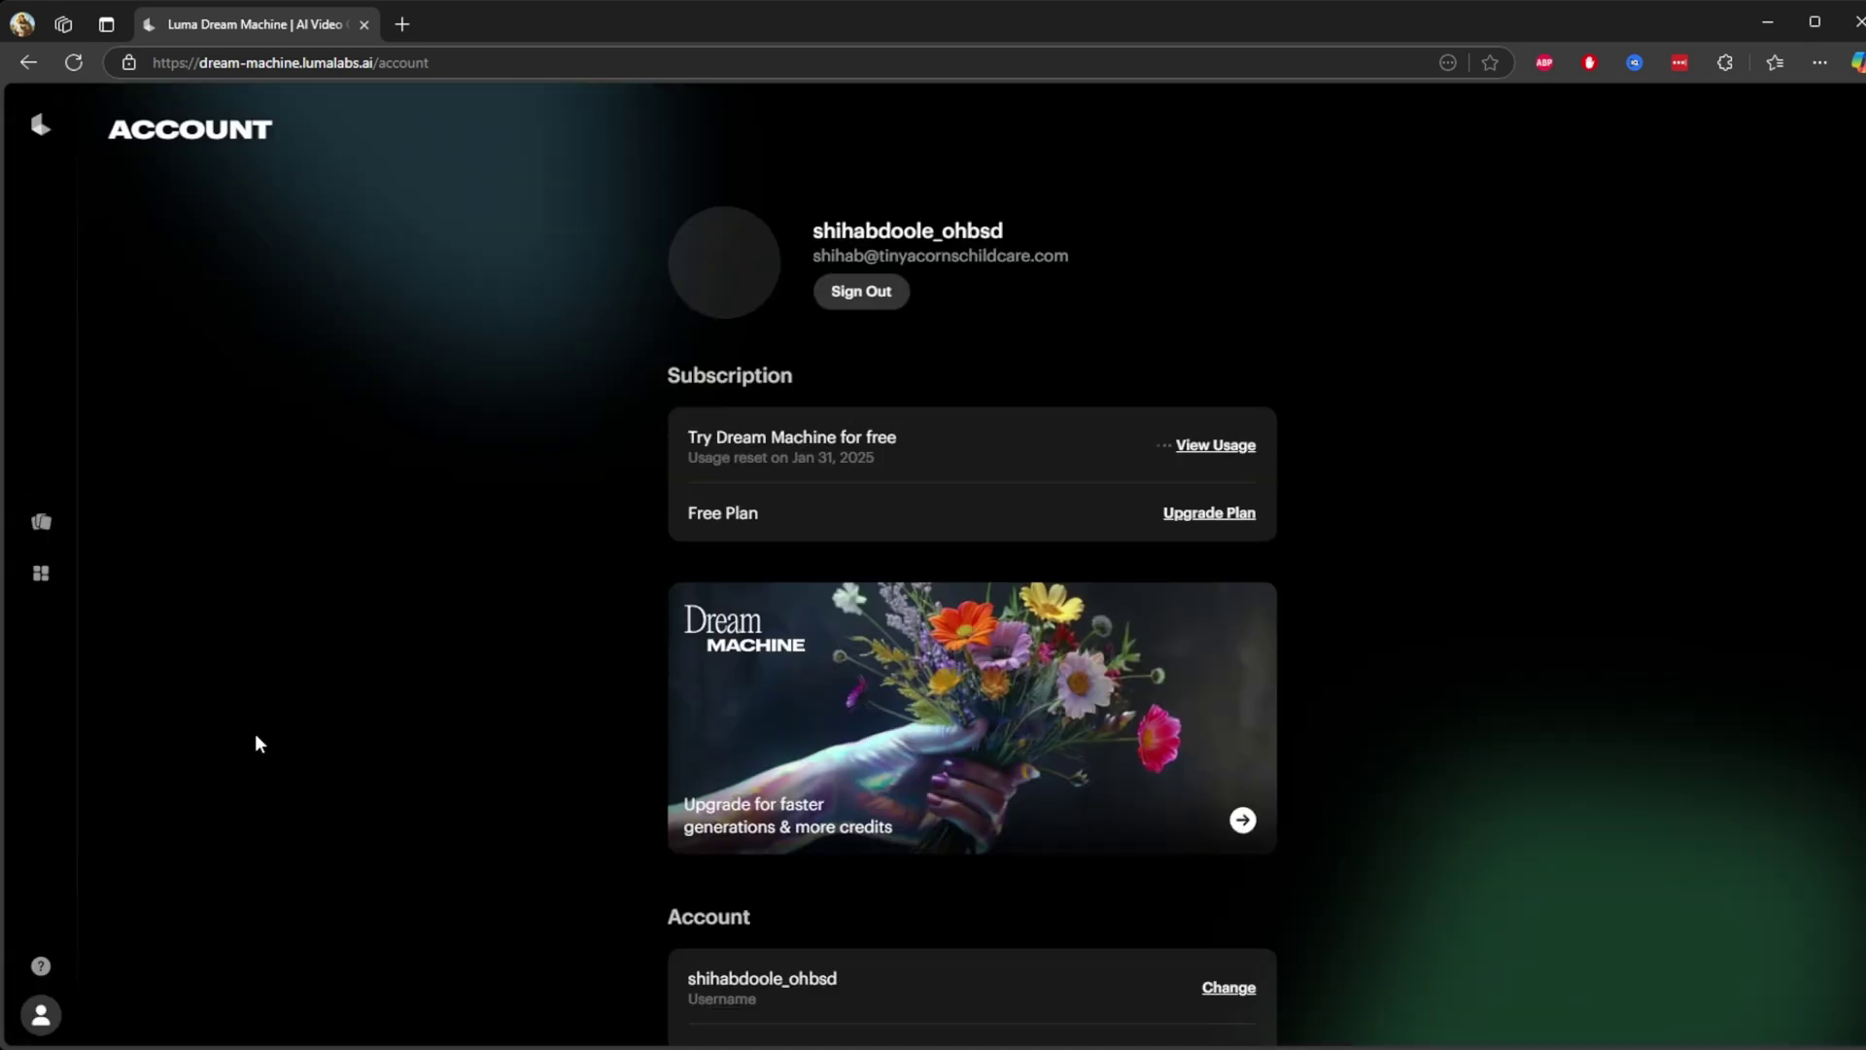
- Reopen the Futuristic Exploration board, review its two clips and check the format and aspect ratio settings for future generations
{"action": "left_click", "coordinate": [42, 125]}
{"action": "left_click", "coordinate": [302, 256]}
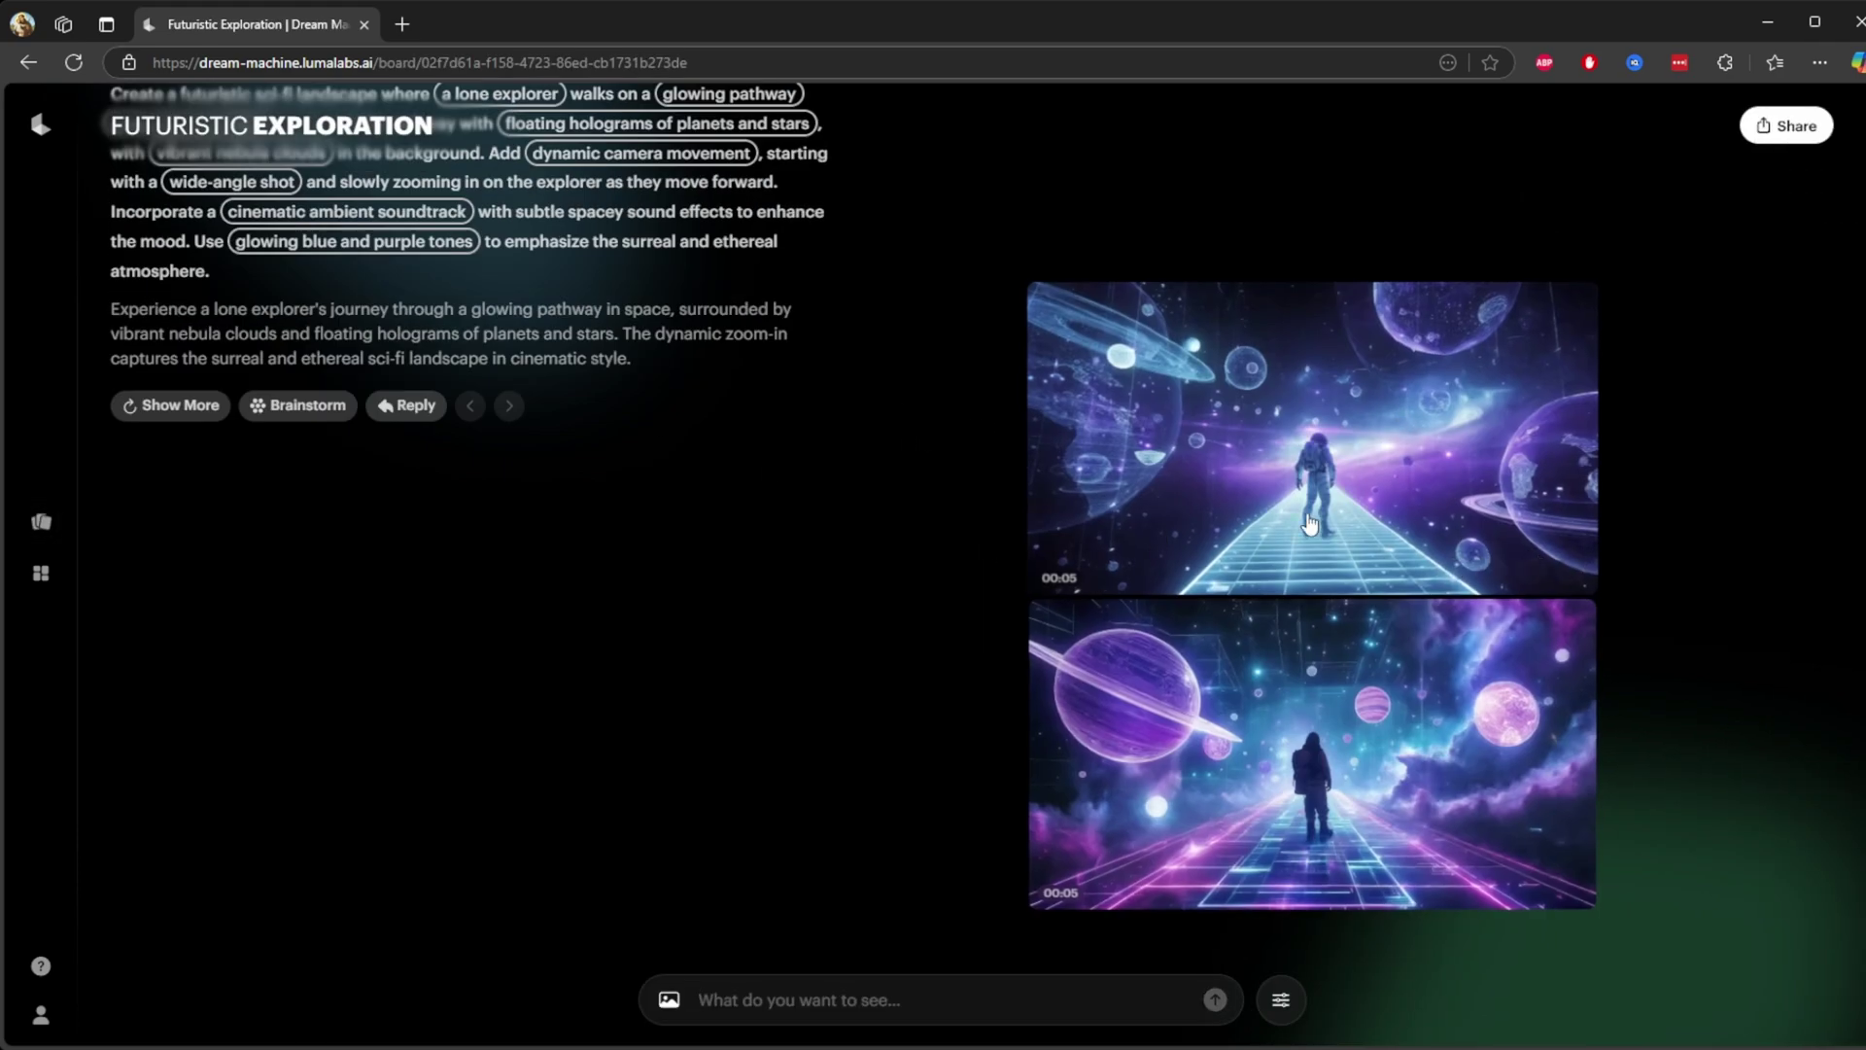
{"action": "scroll", "coordinate": [887, 508], "scroll_direction": "up", "scroll_amount": 2}
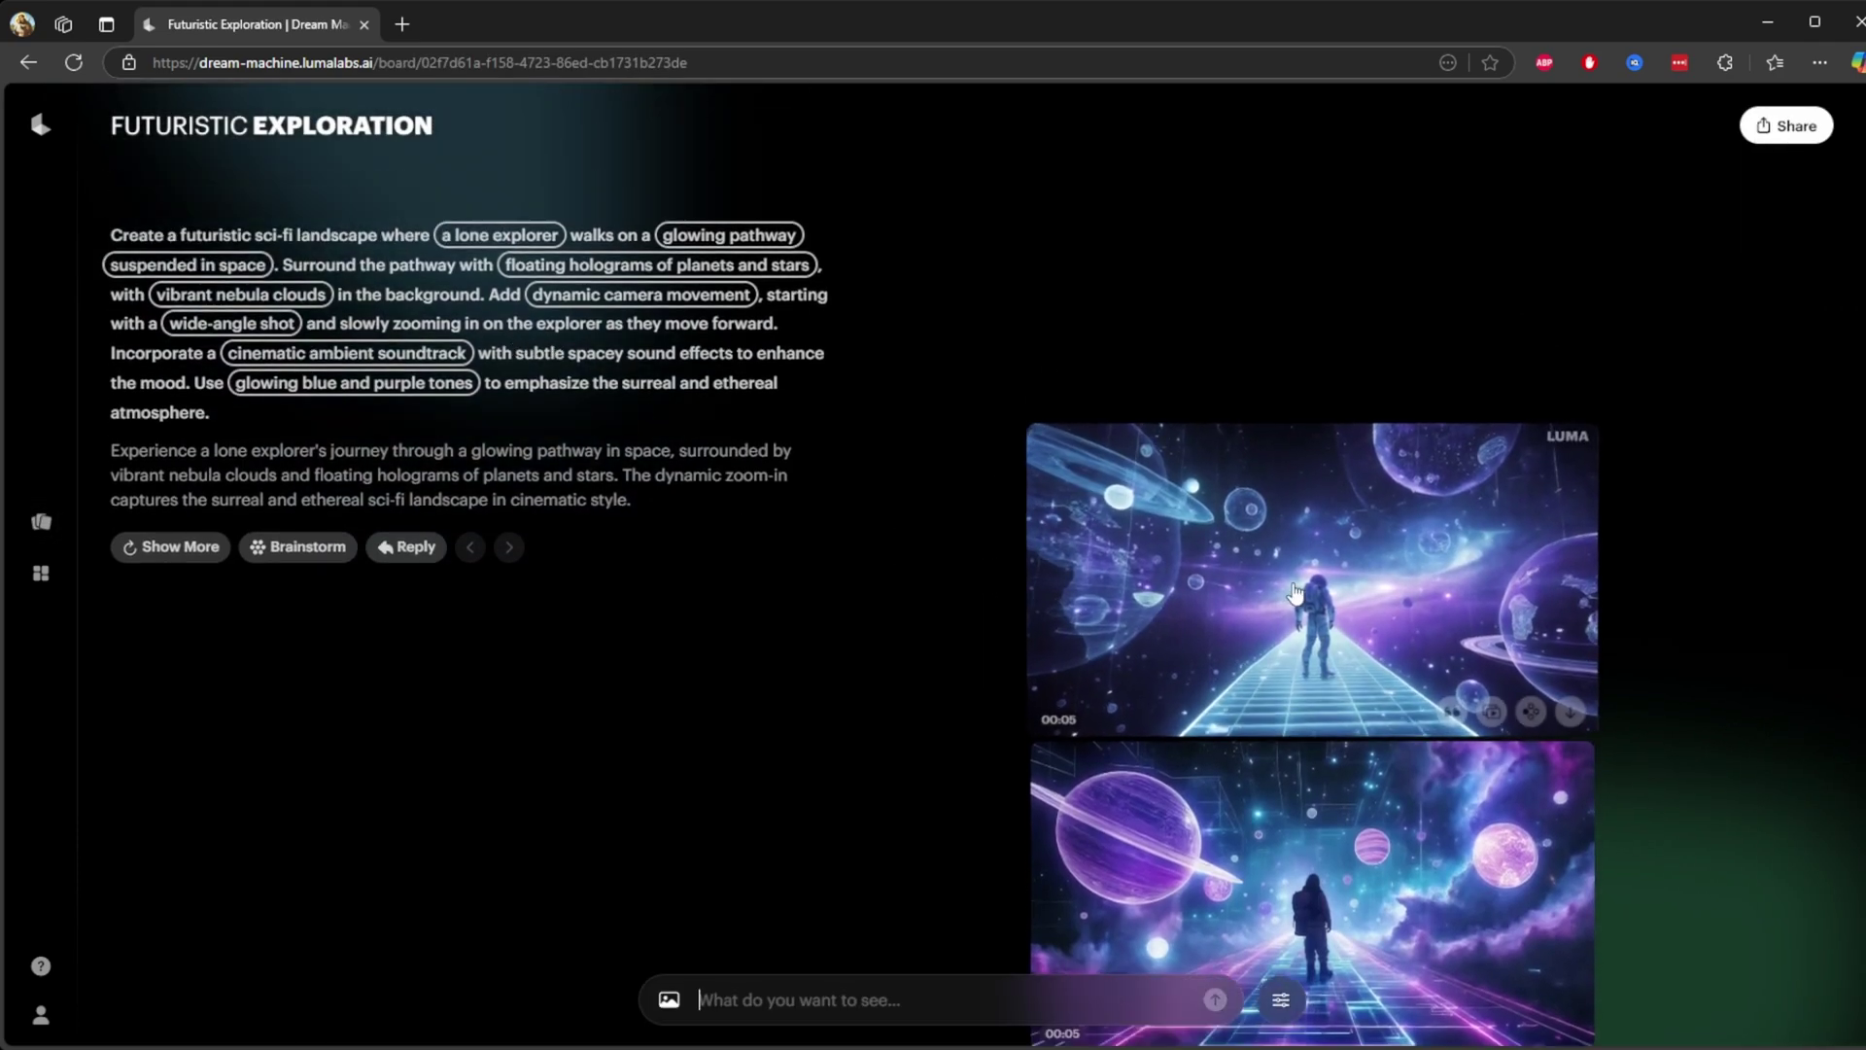
{"action": "scroll", "coordinate": [1360, 729], "scroll_direction": "down", "scroll_amount": 2}
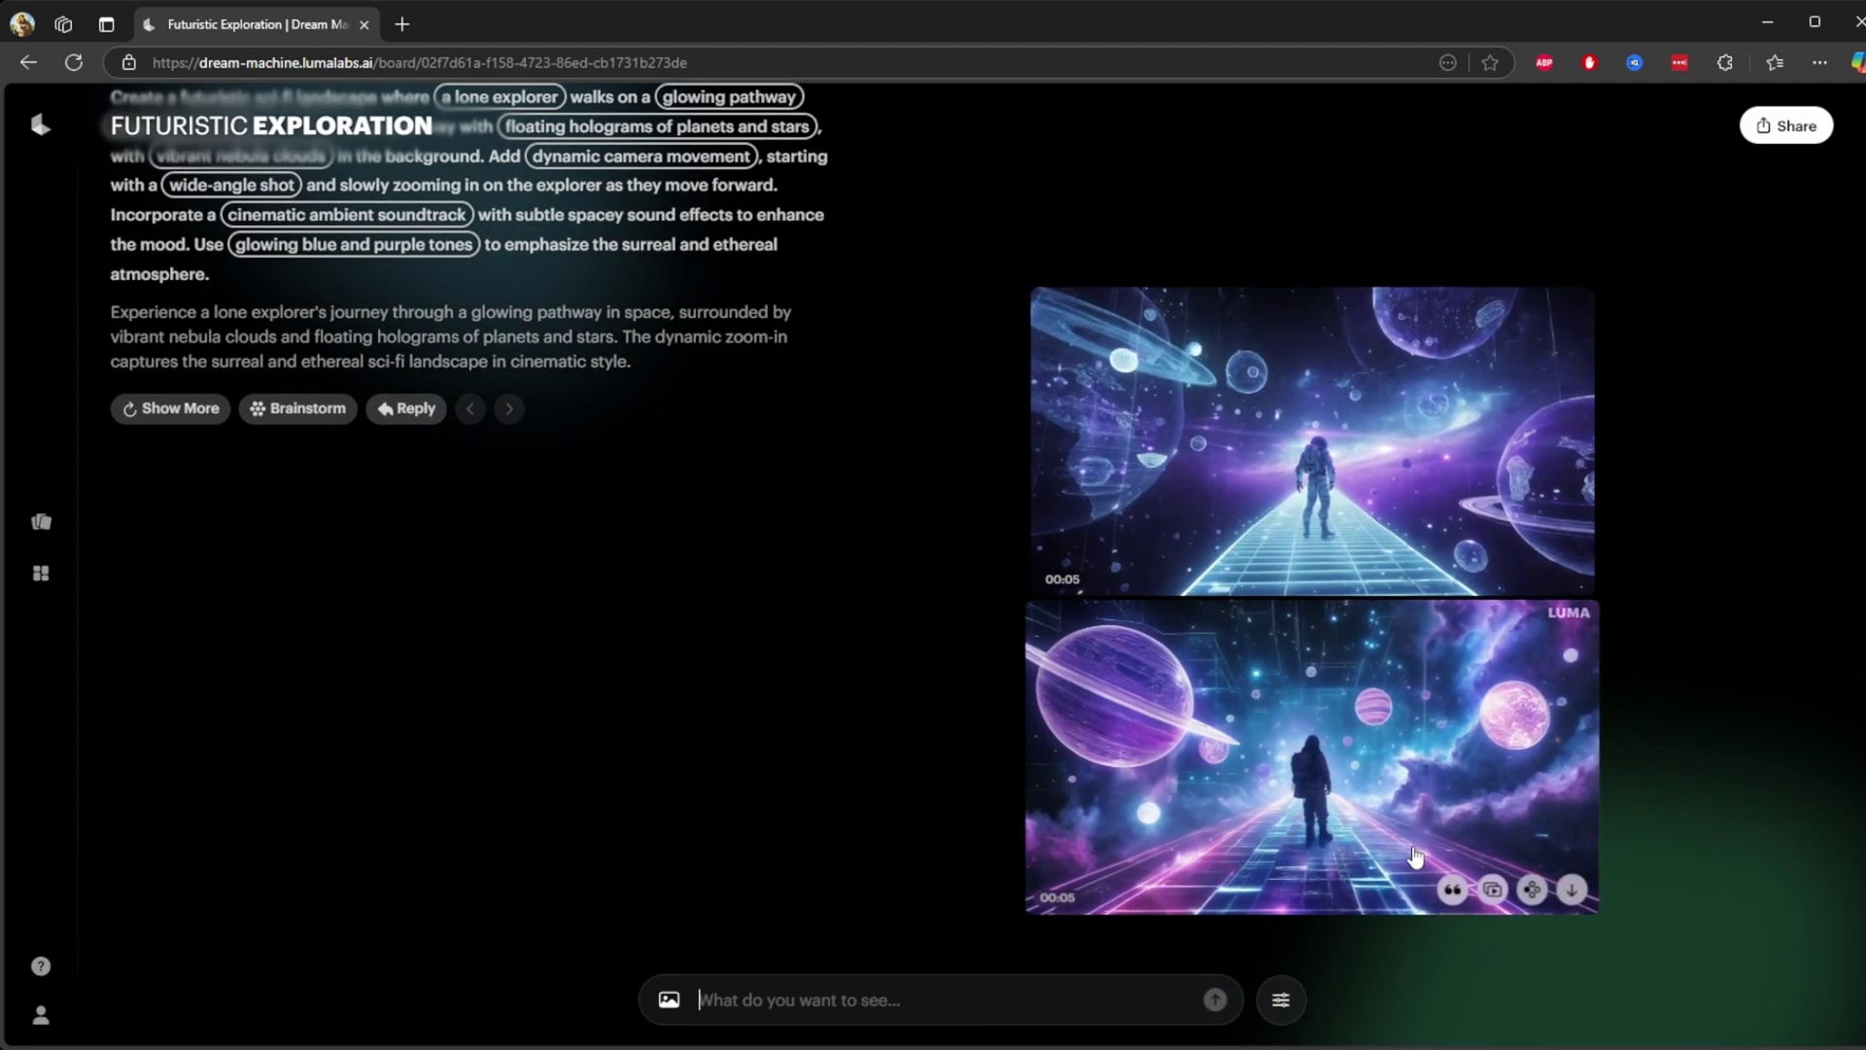
{"action": "scroll", "coordinate": [1413, 856], "scroll_direction": "down", "scroll_amount": 3}
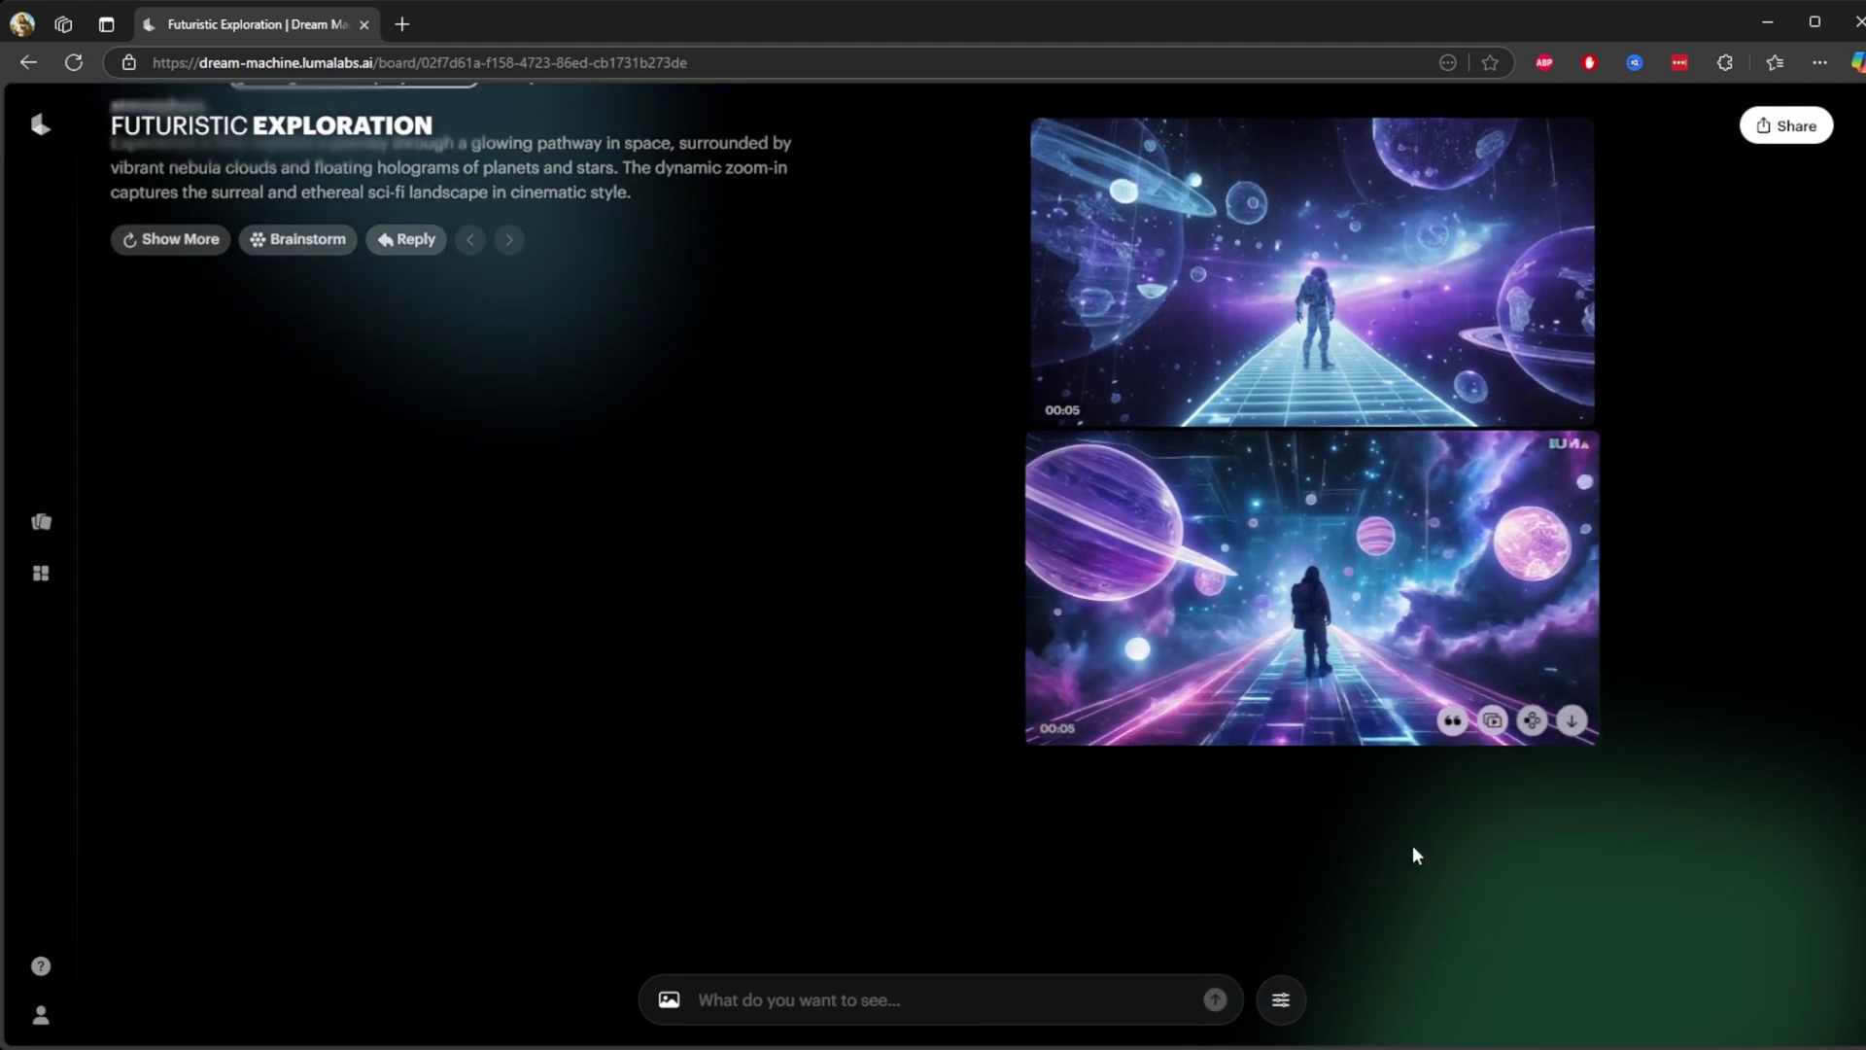
{"action": "left_click", "coordinate": [1281, 1001]}
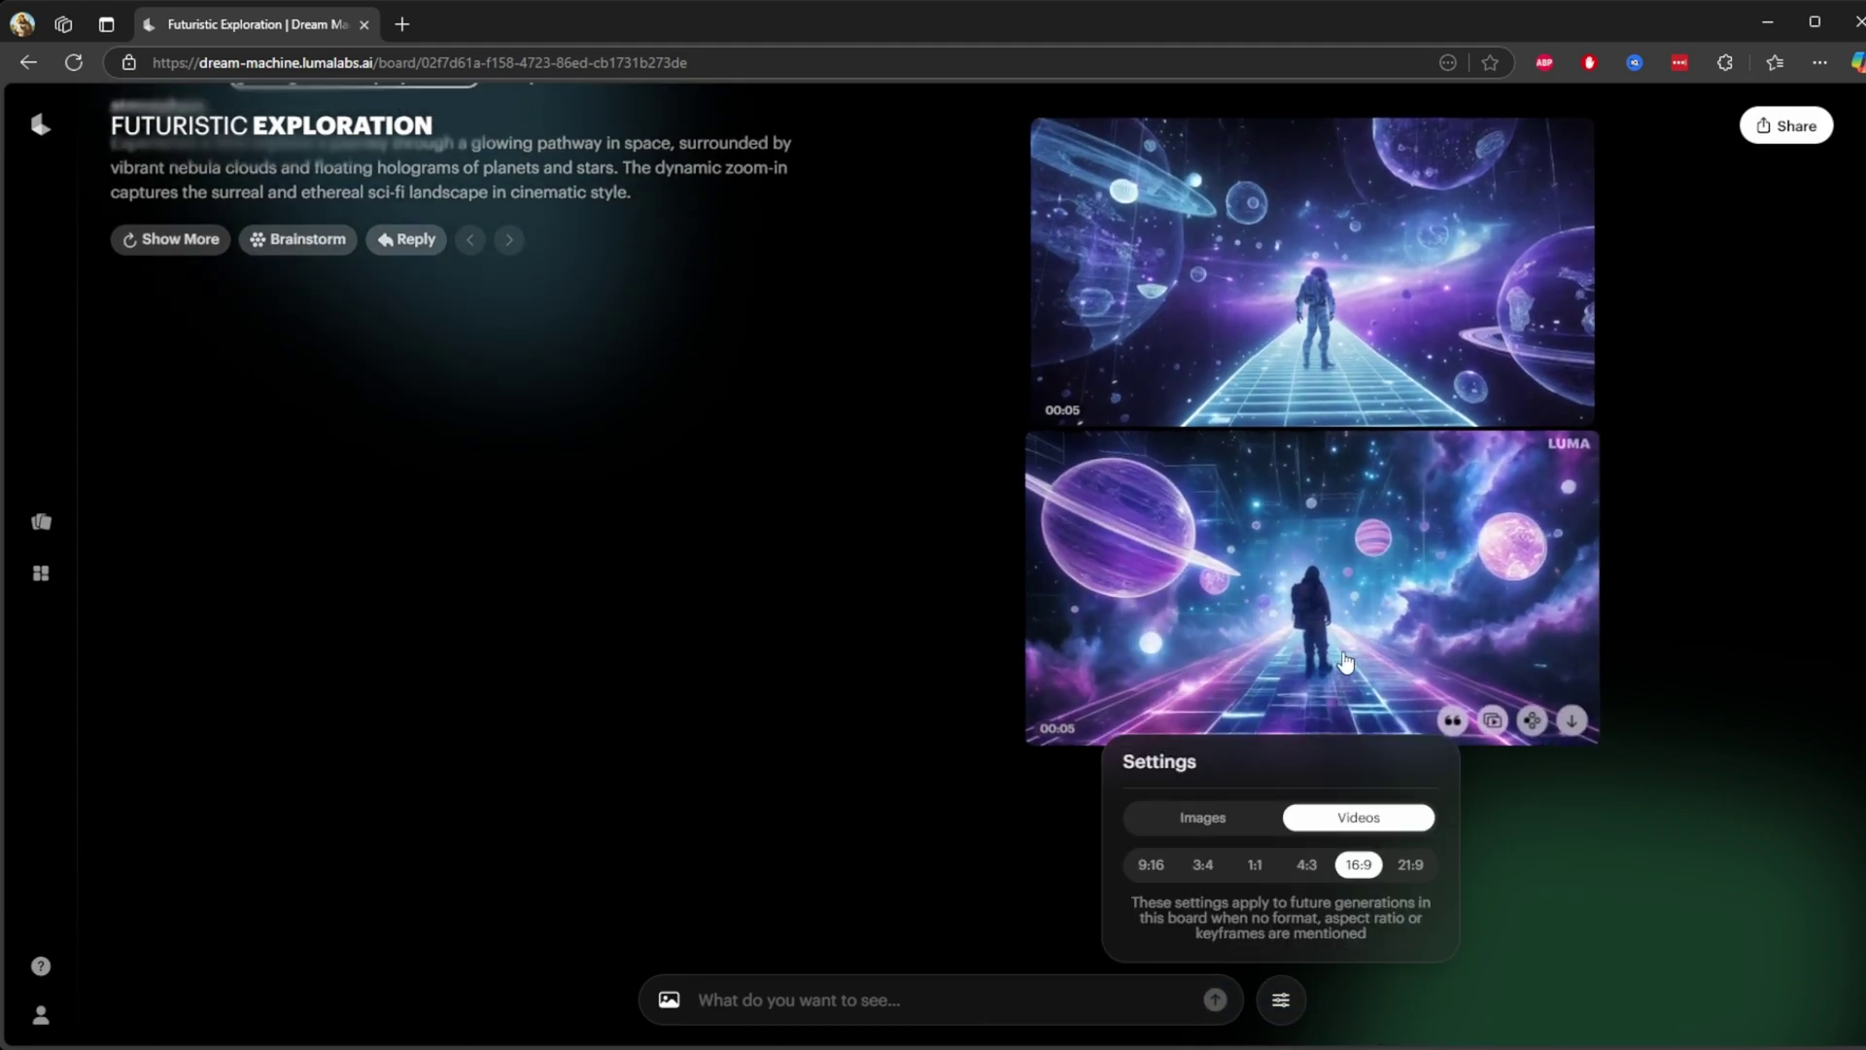
{"action": "left_click", "coordinate": [1662, 571]}
- View the first Futuristic Exploration video enlarged, return to the board and look over its prompt and clips
{"action": "scroll", "coordinate": [1441, 681], "scroll_direction": "up", "scroll_amount": 2}
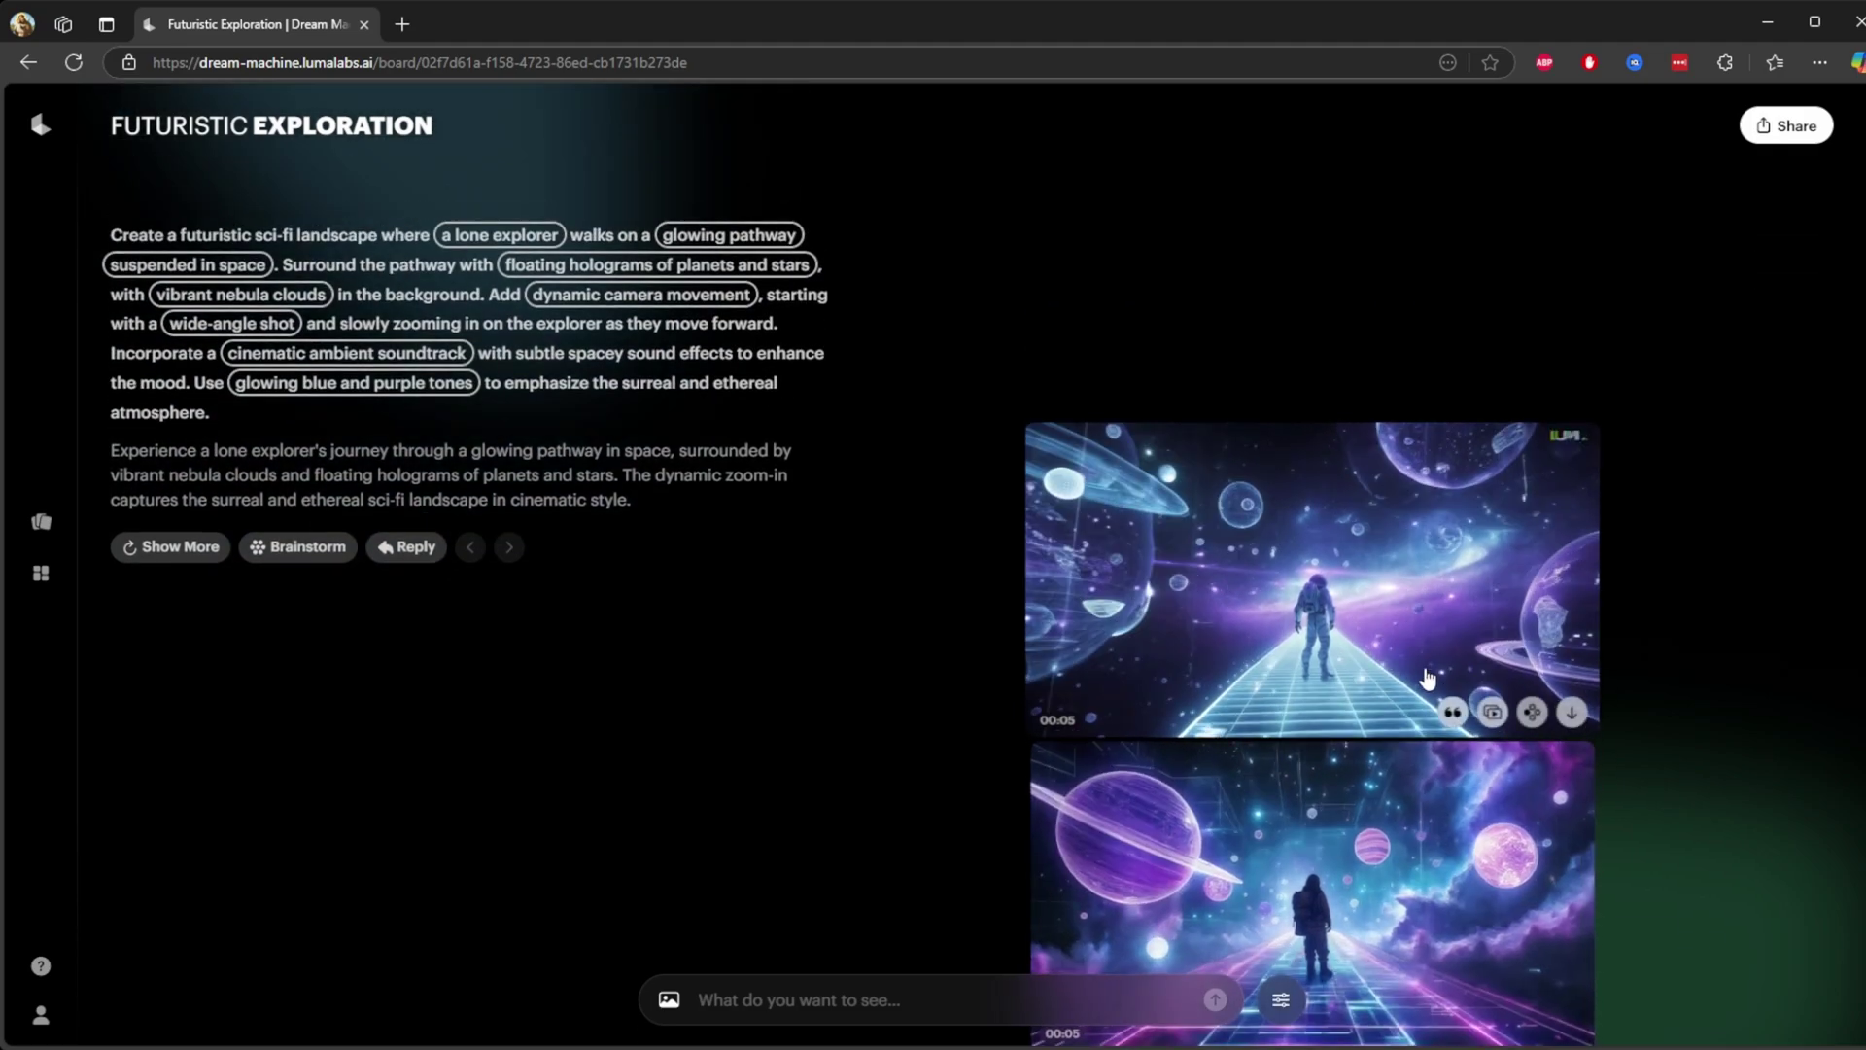
{"action": "scroll", "coordinate": [1380, 505], "scroll_direction": "down", "scroll_amount": 2}
{"action": "left_click", "coordinate": [1332, 418]}
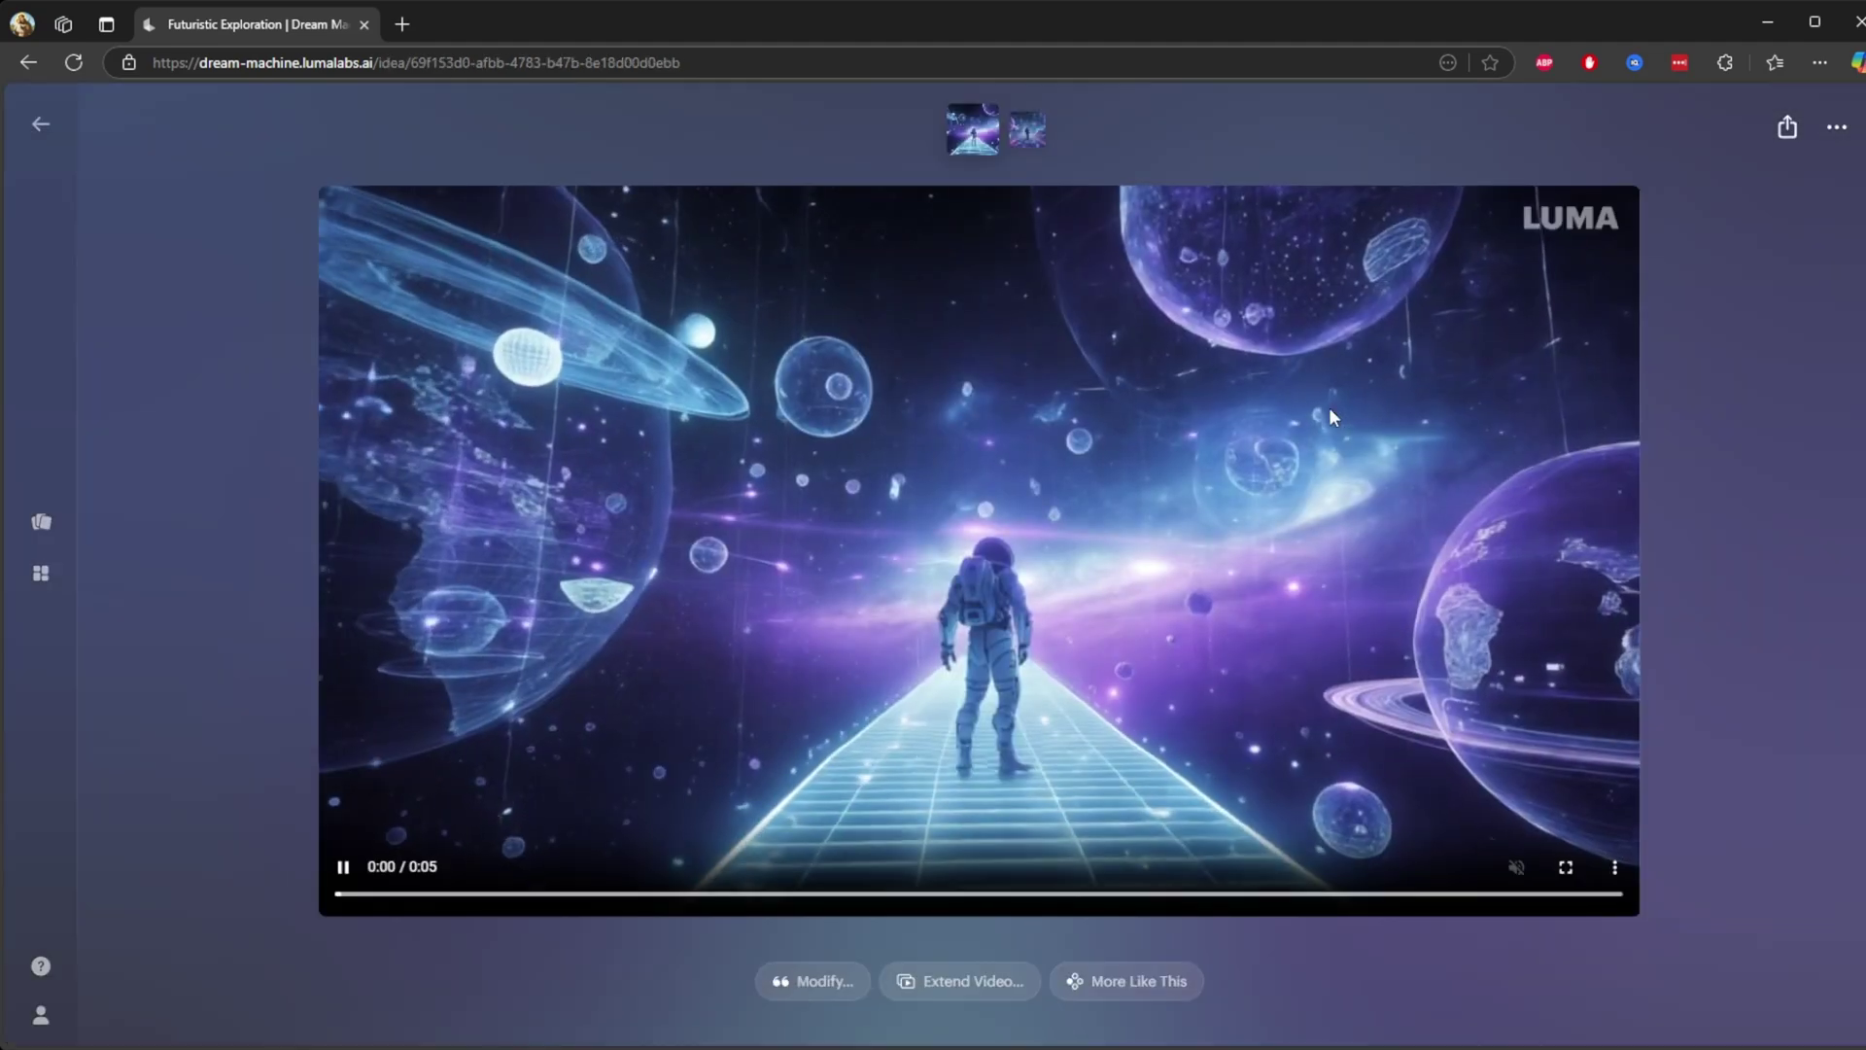
{"action": "left_click", "coordinate": [1728, 375]}
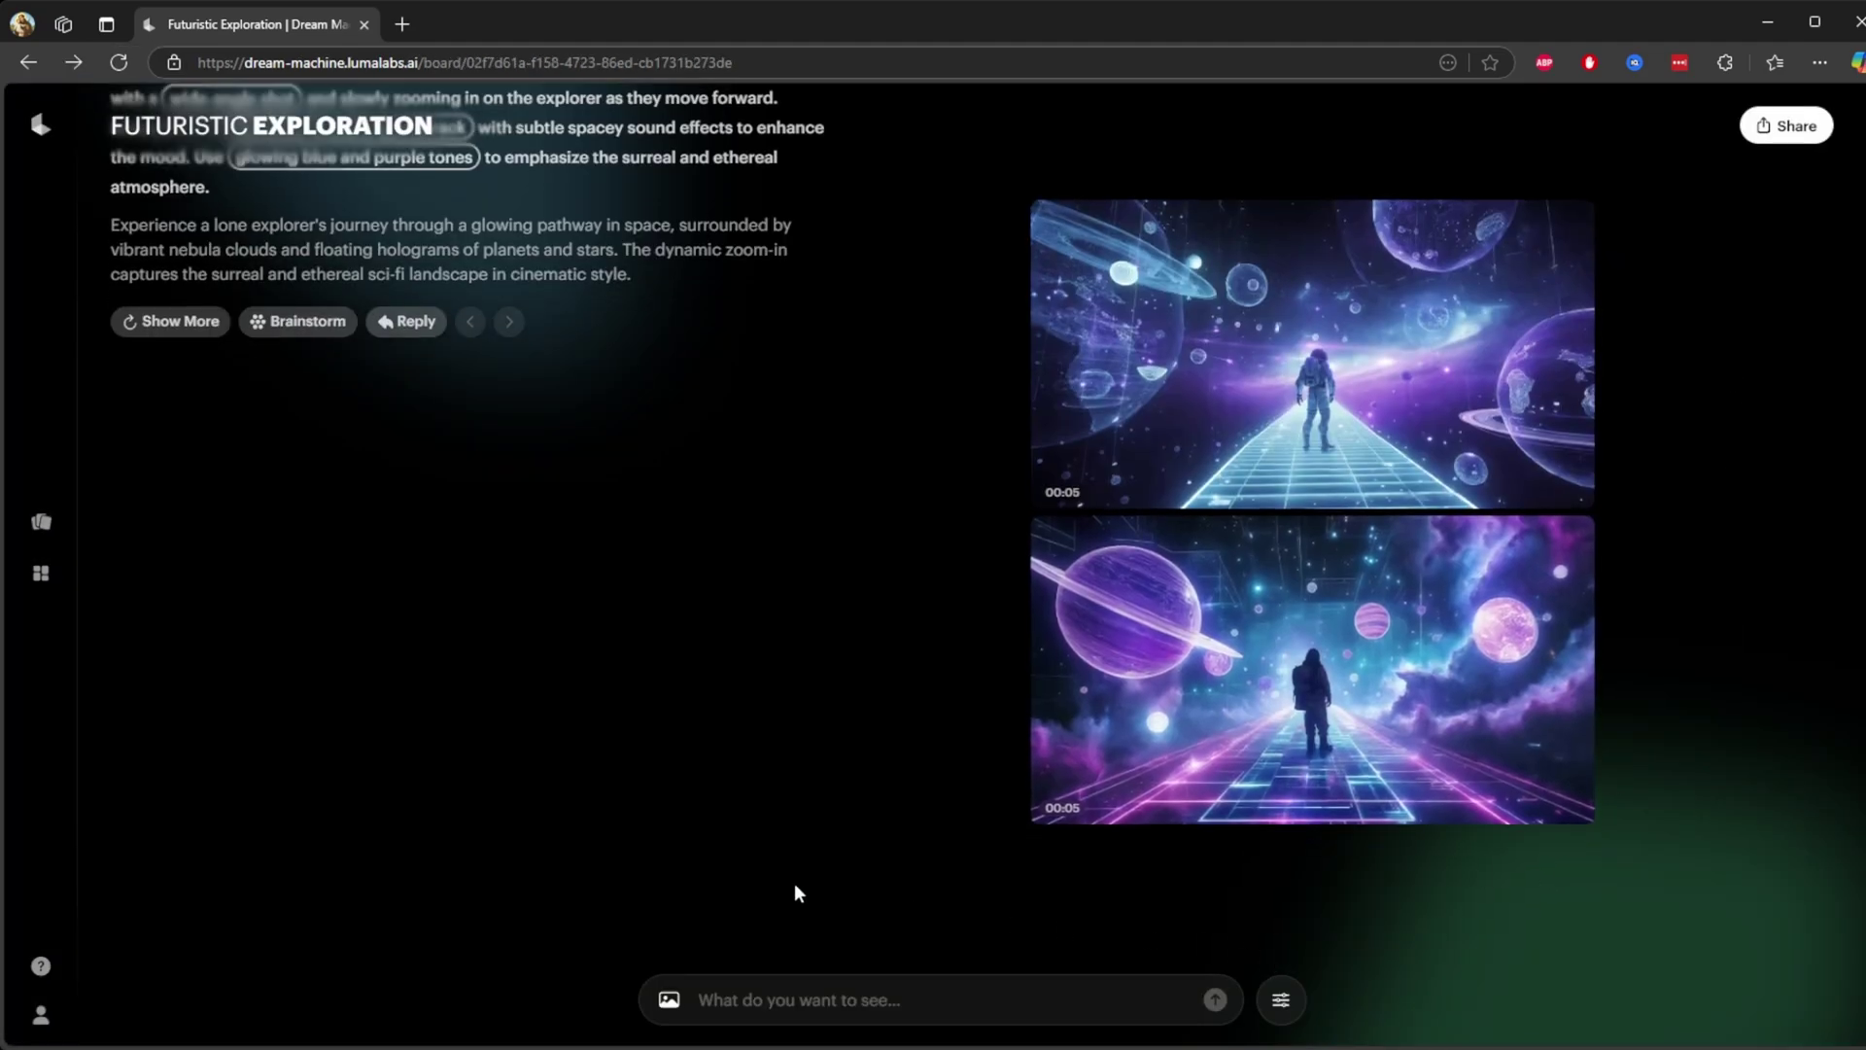
{"action": "scroll", "coordinate": [556, 766], "scroll_direction": "up", "scroll_amount": 6}
{"action": "scroll", "coordinate": [1361, 875], "scroll_direction": "down", "scroll_amount": 3}
{"action": "scroll", "coordinate": [1362, 788], "scroll_direction": "up", "scroll_amount": 3}
- Open the Timeless Elegance board and examine its prompts, generated images and videos from the first idea to the last
{"action": "left_click", "coordinate": [23, 125]}
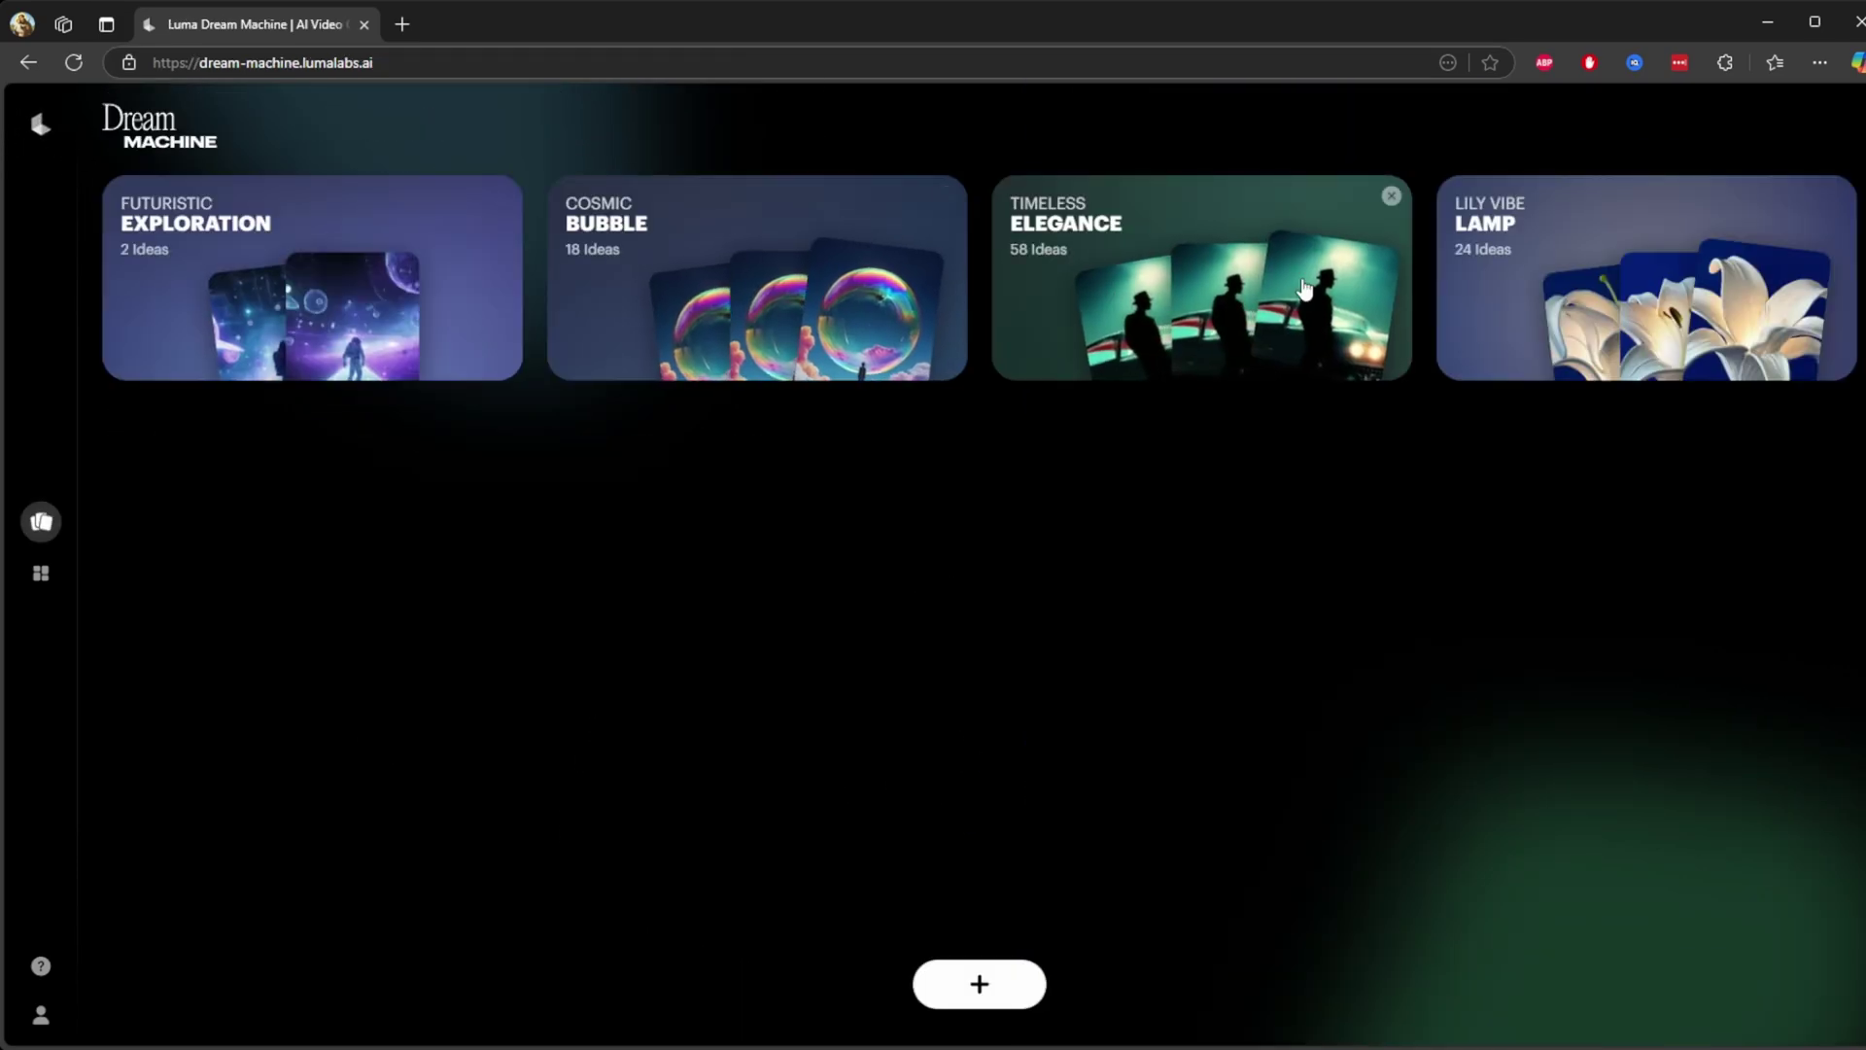
{"action": "left_click", "coordinate": [1064, 238]}
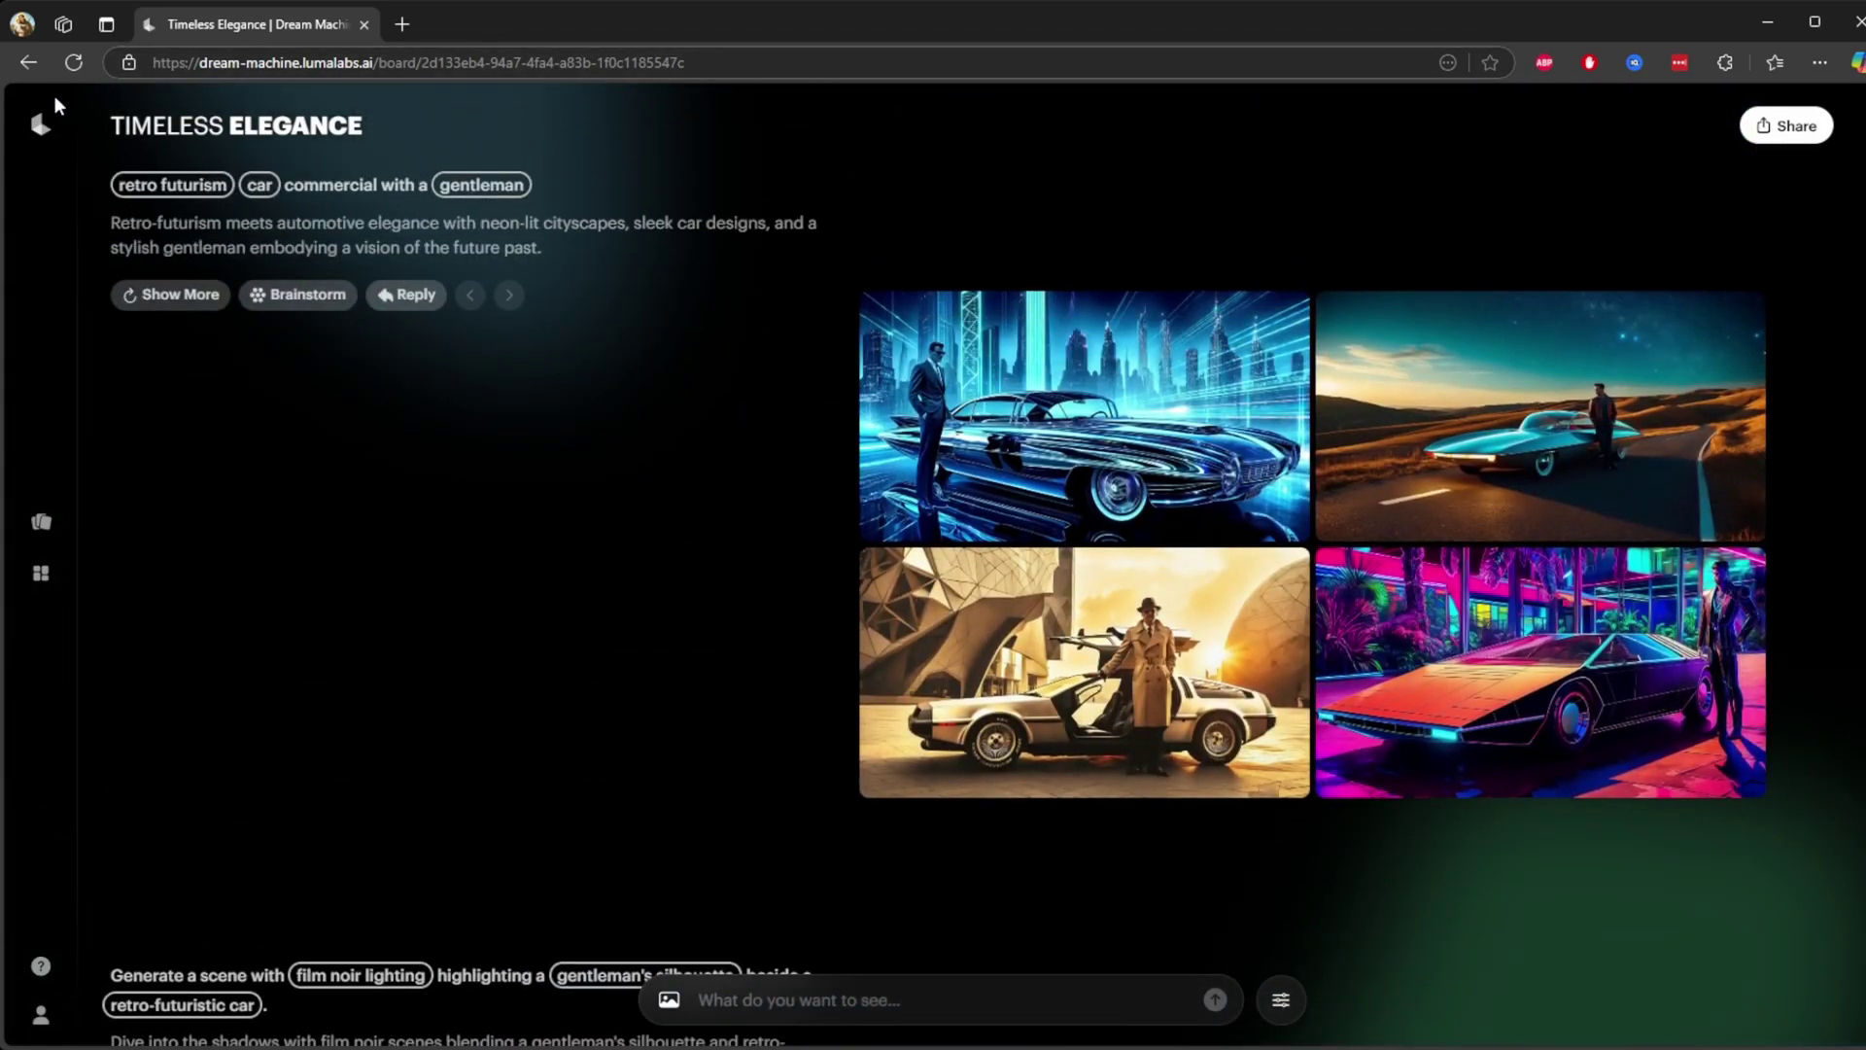
{"action": "left_click", "coordinate": [41, 124]}
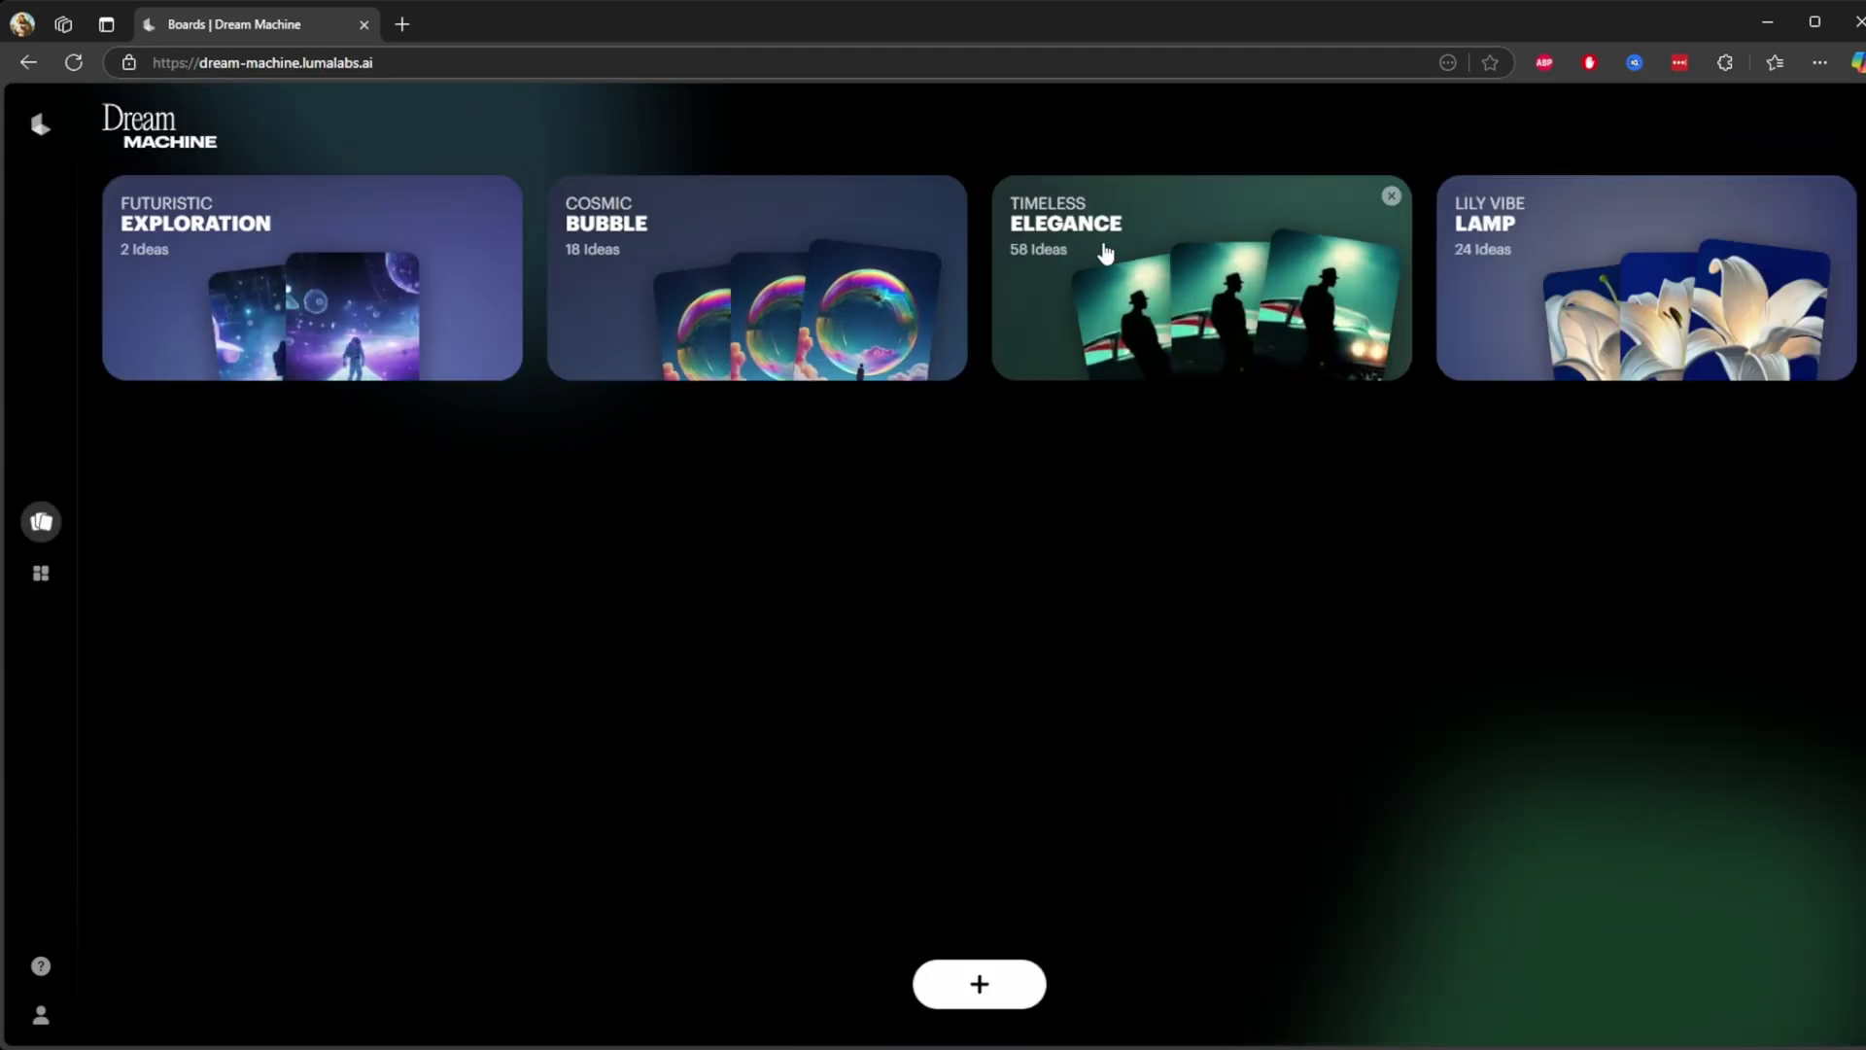
{"action": "left_click", "coordinate": [1113, 255]}
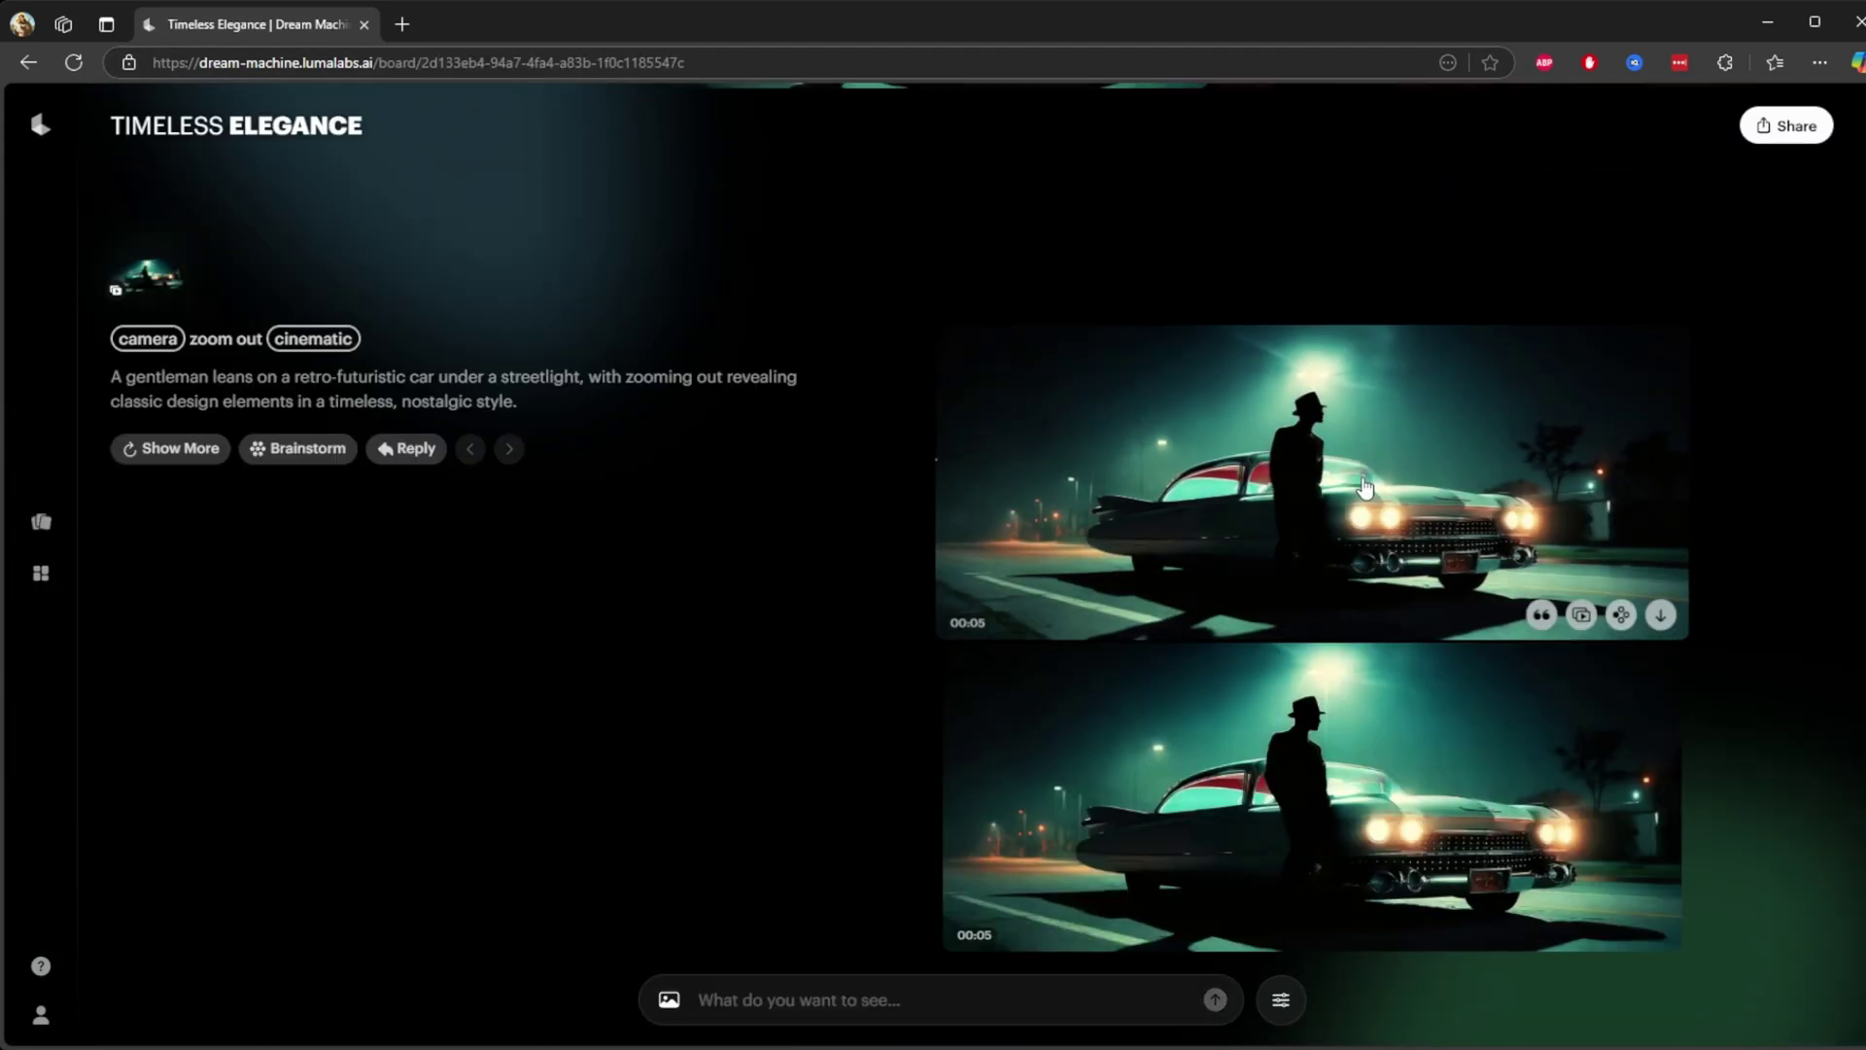
{"action": "scroll", "coordinate": [1418, 600], "scroll_direction": "down", "scroll_amount": 7}
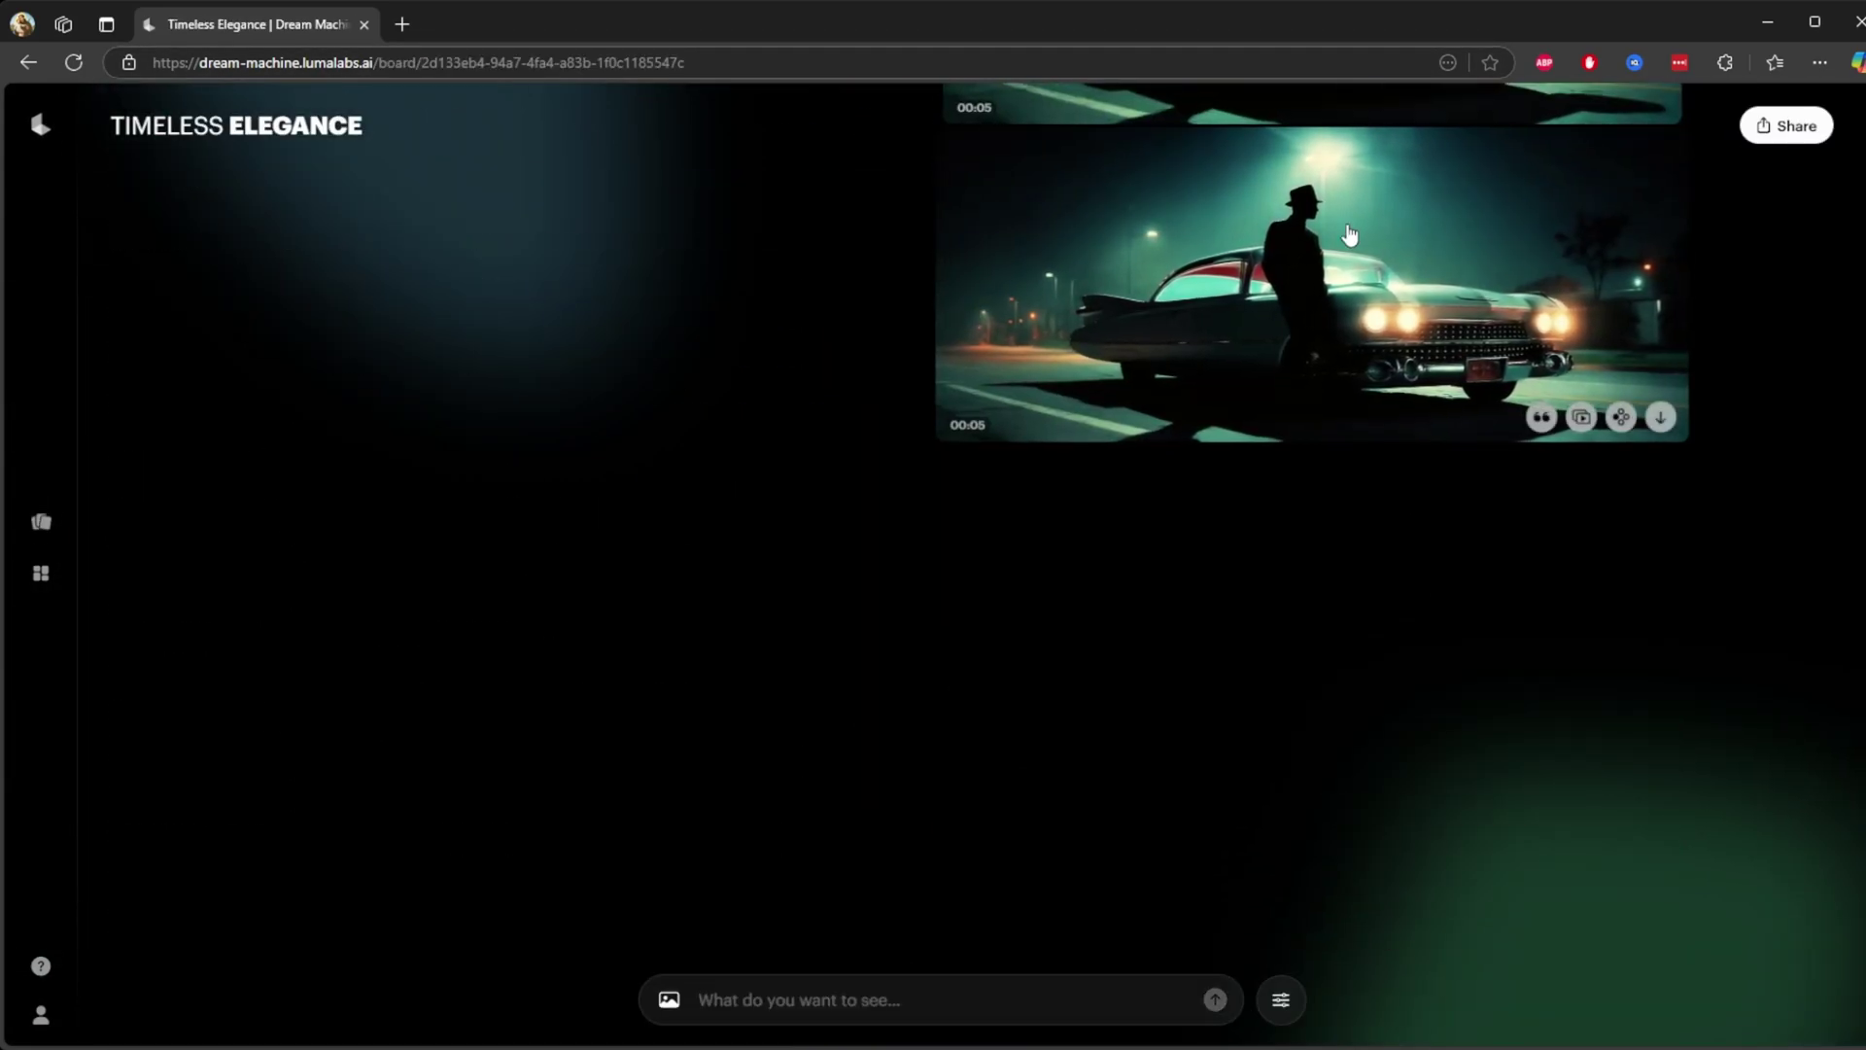
{"action": "scroll", "coordinate": [1396, 632], "scroll_direction": "down", "scroll_amount": 15}
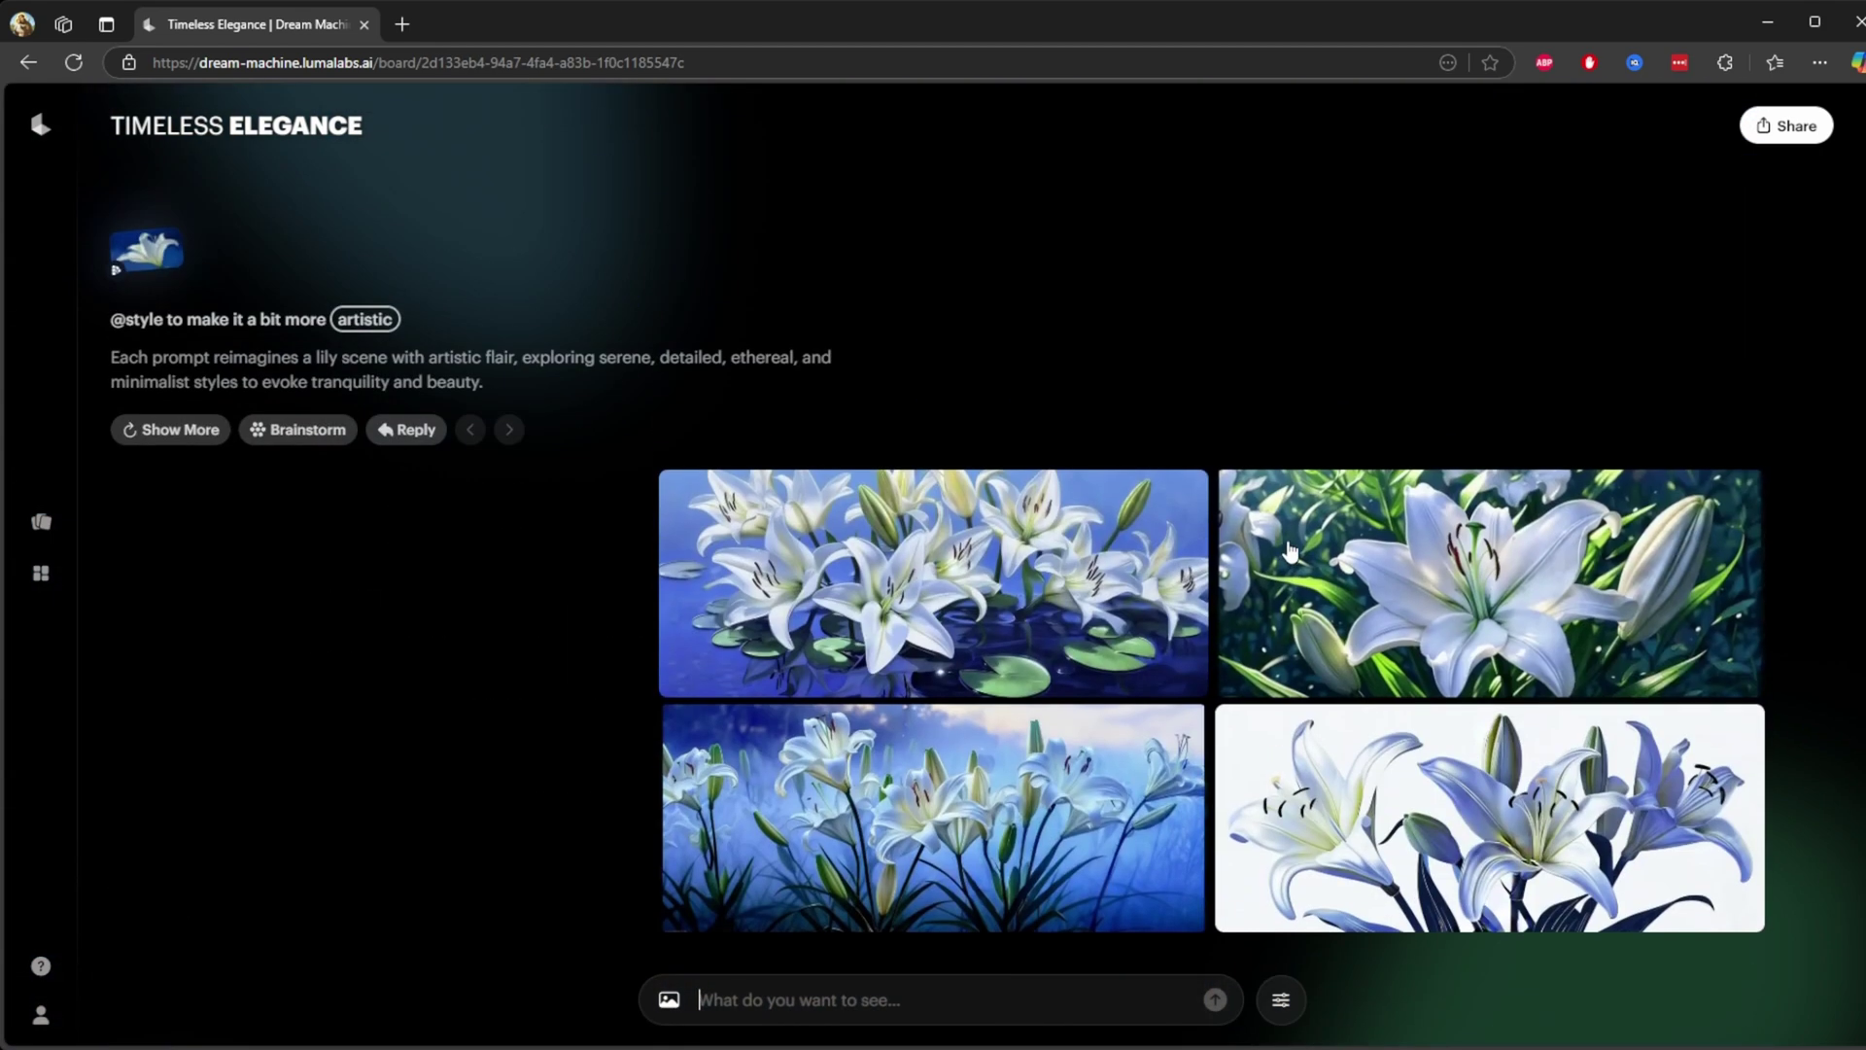
{"action": "scroll", "coordinate": [1290, 551], "scroll_direction": "down", "scroll_amount": 15}
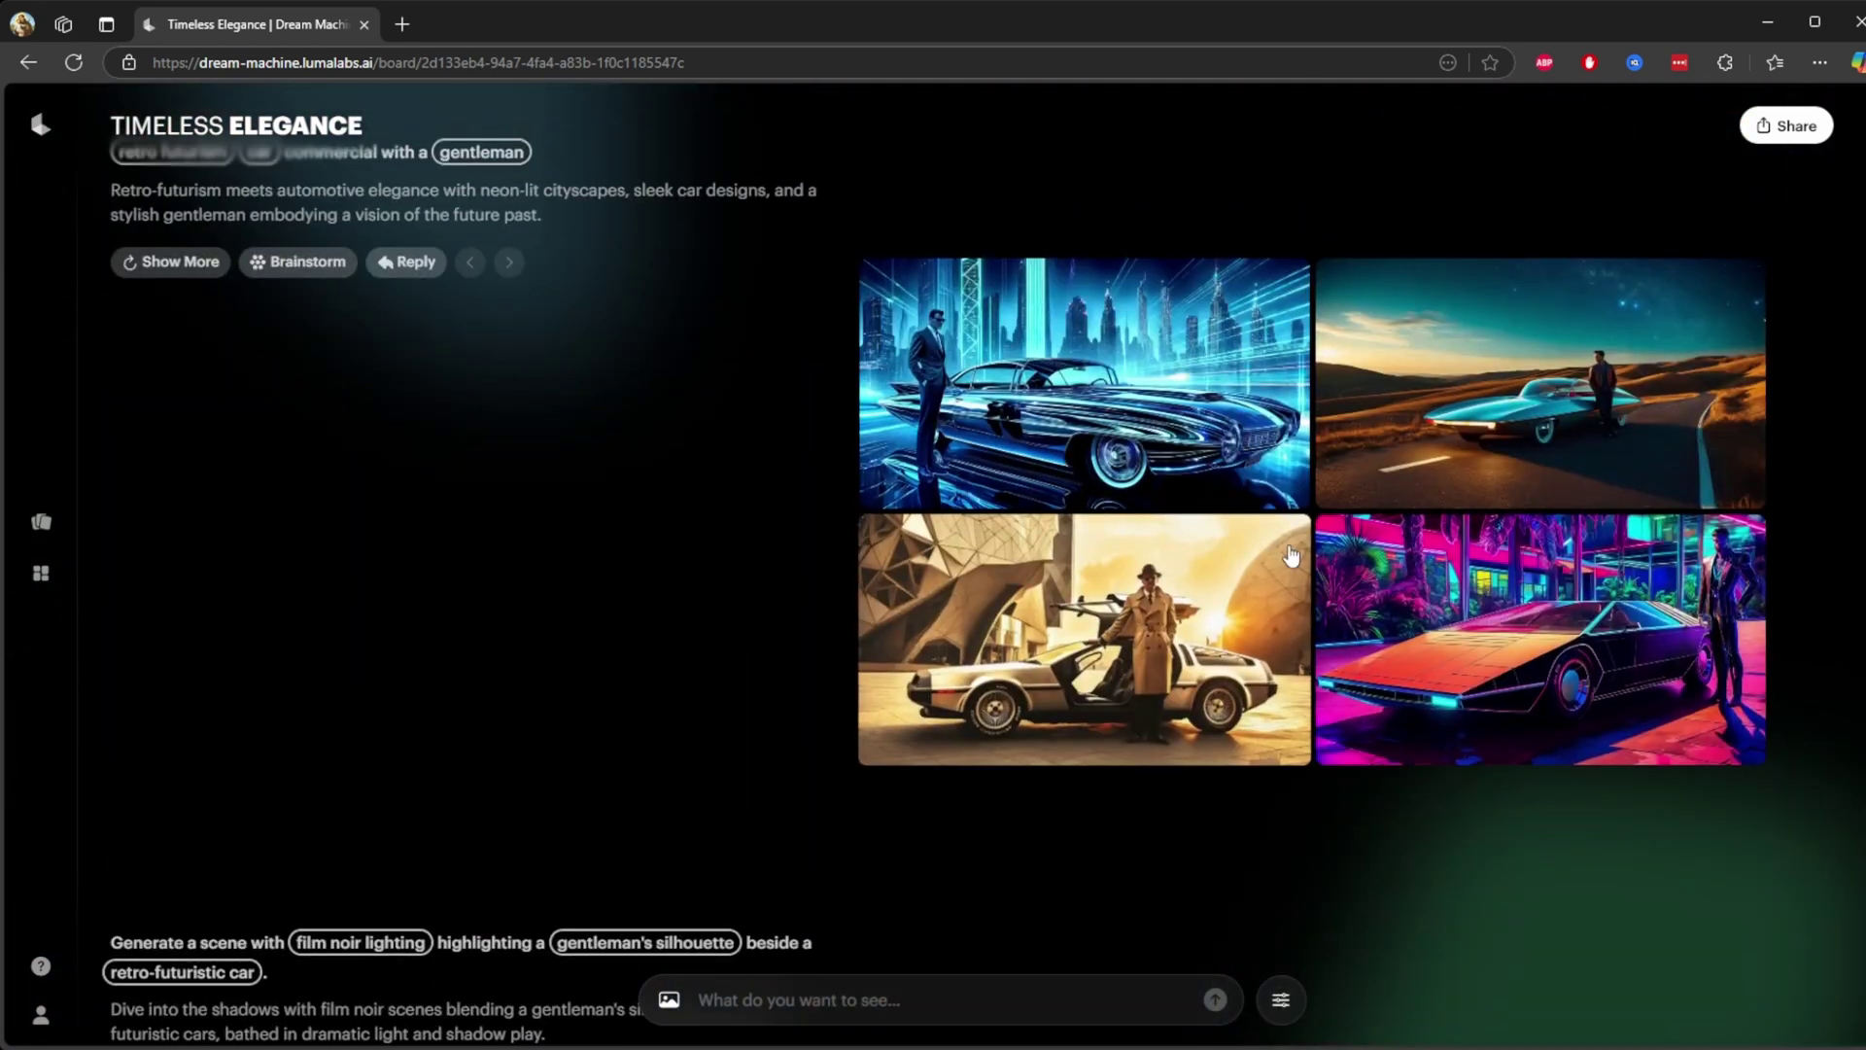
{"action": "scroll", "coordinate": [1220, 584], "scroll_direction": "down", "scroll_amount": 20}
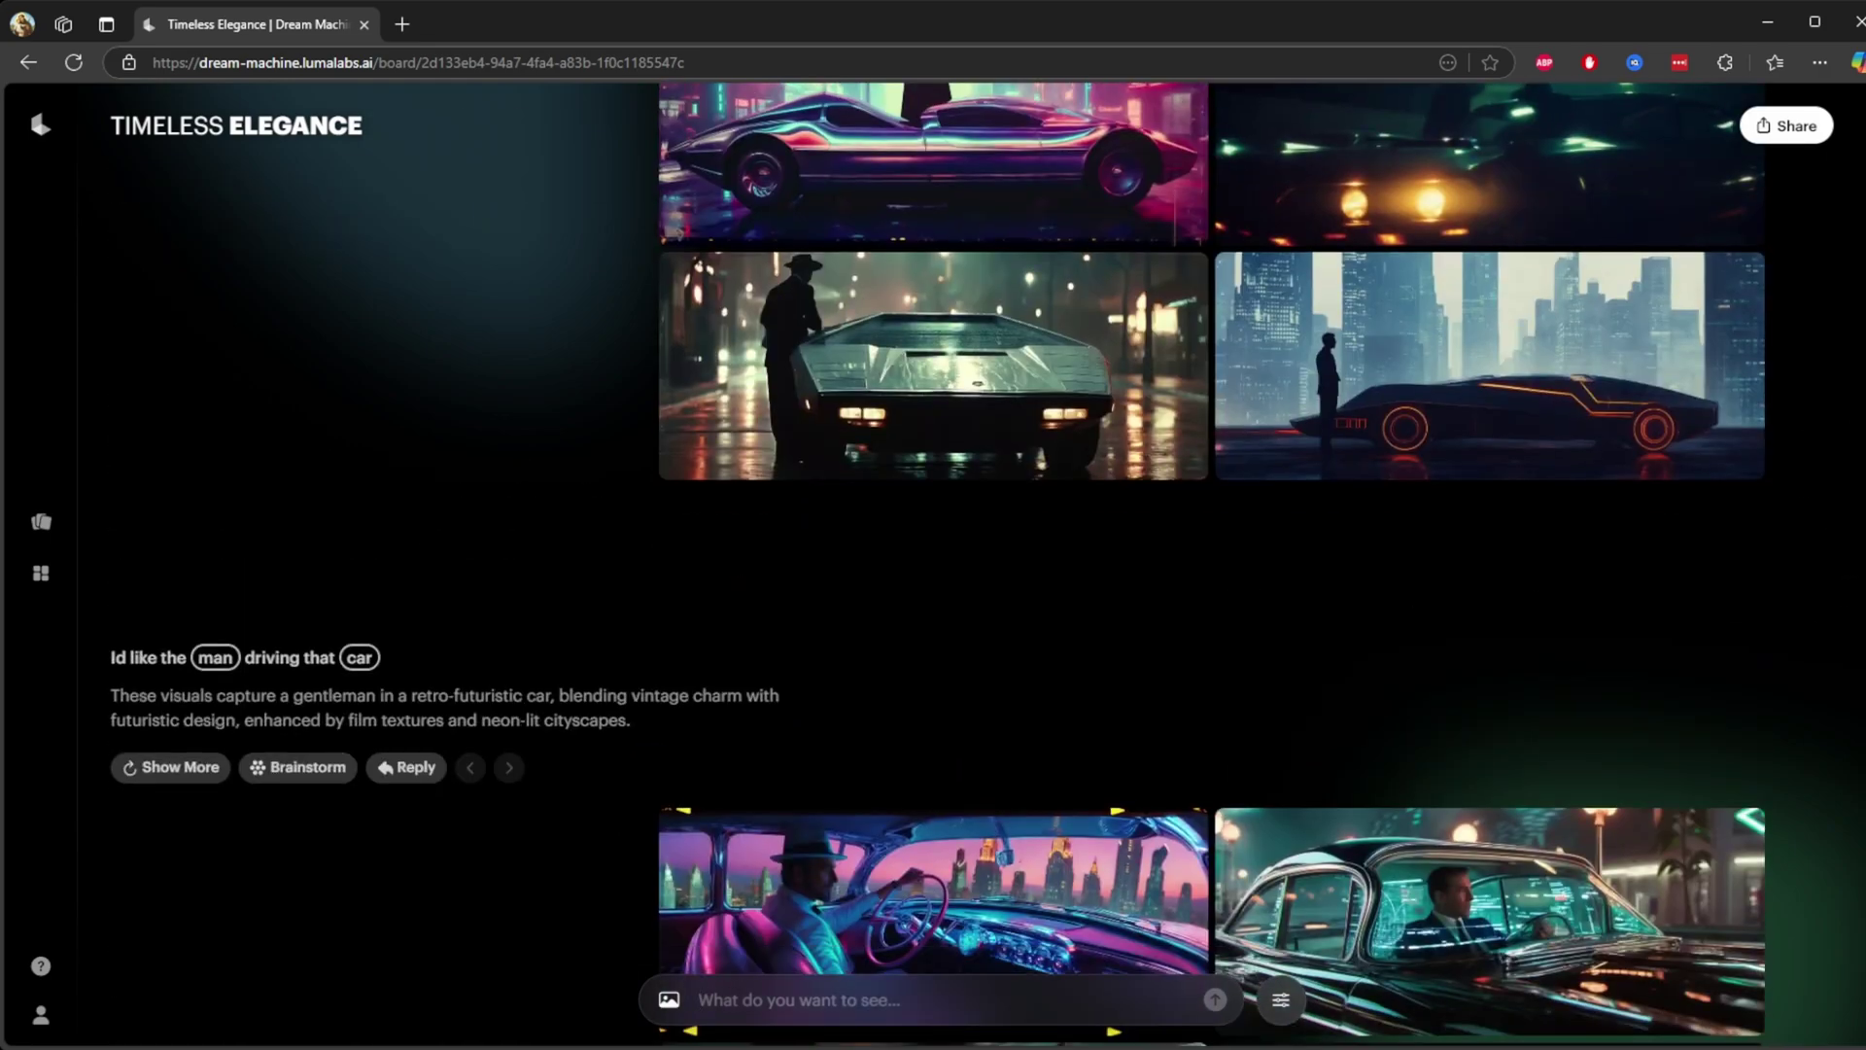
{"action": "mouse_move", "coordinate": [1338, 311]}
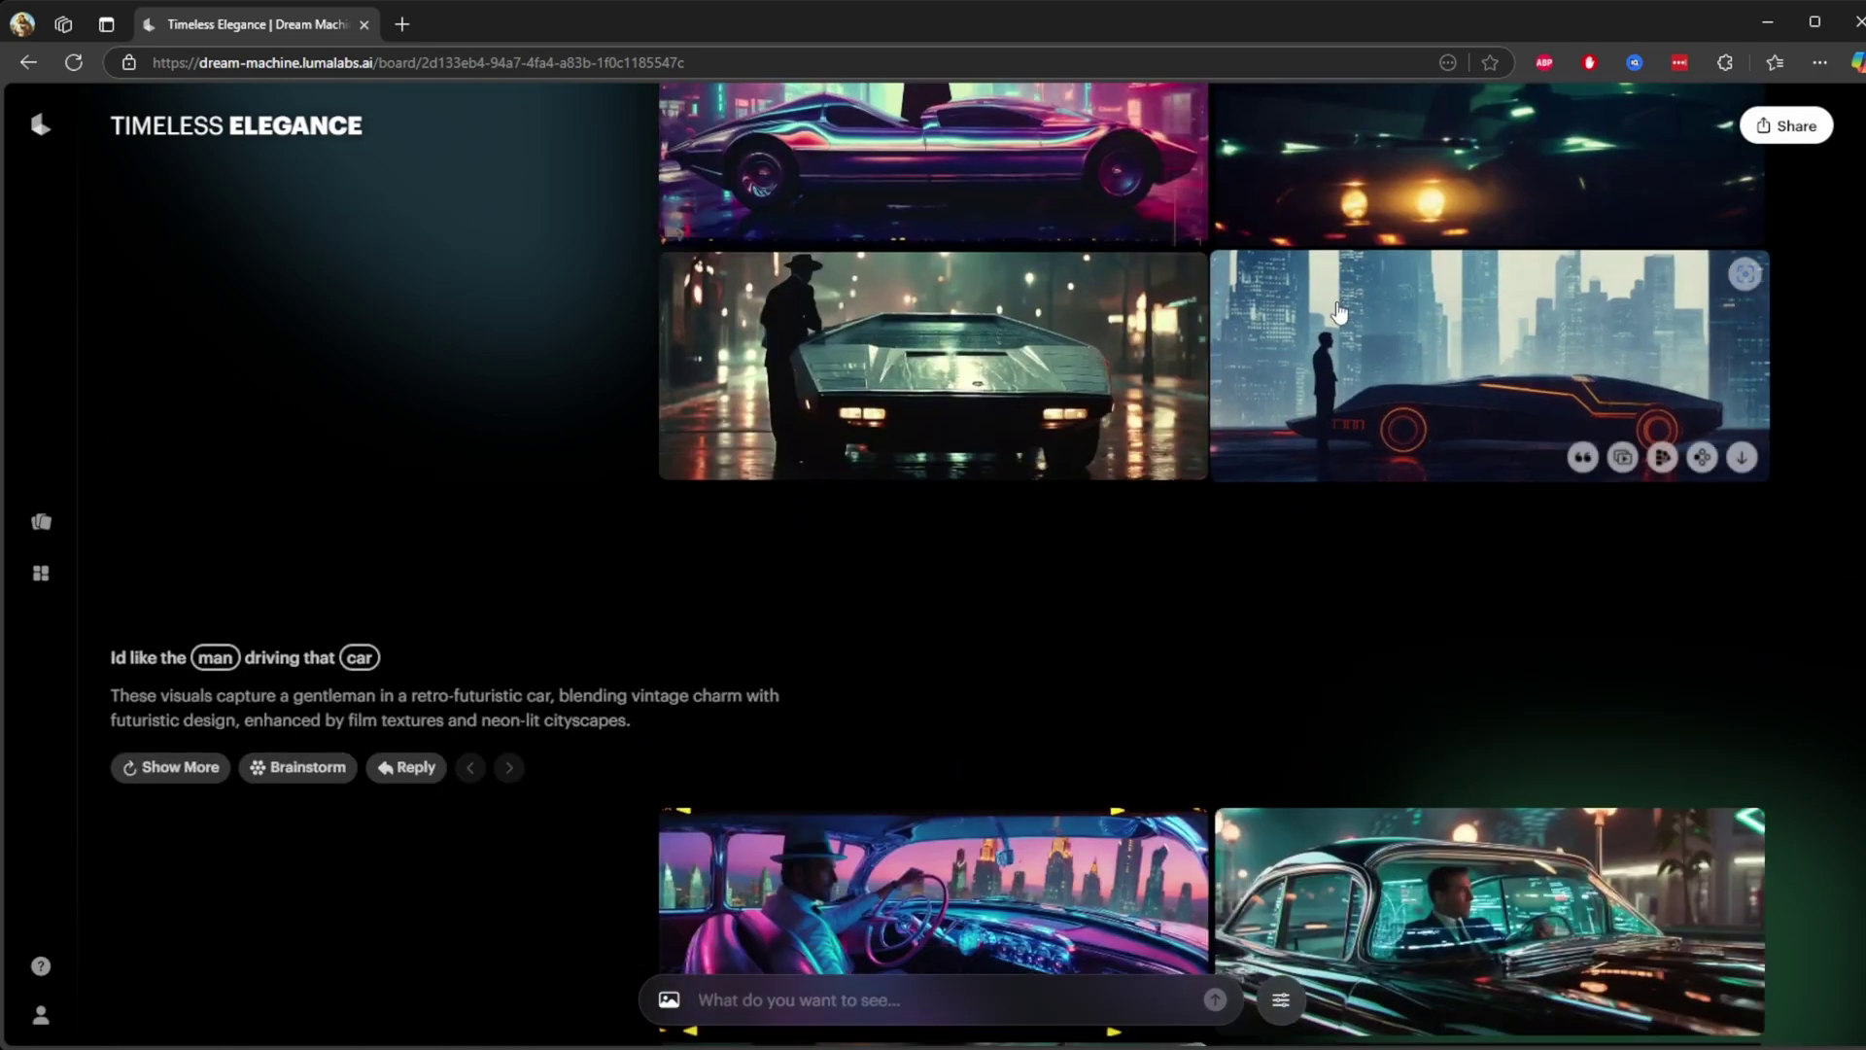
{"action": "scroll", "coordinate": [1338, 311], "scroll_direction": "down", "scroll_amount": 15}
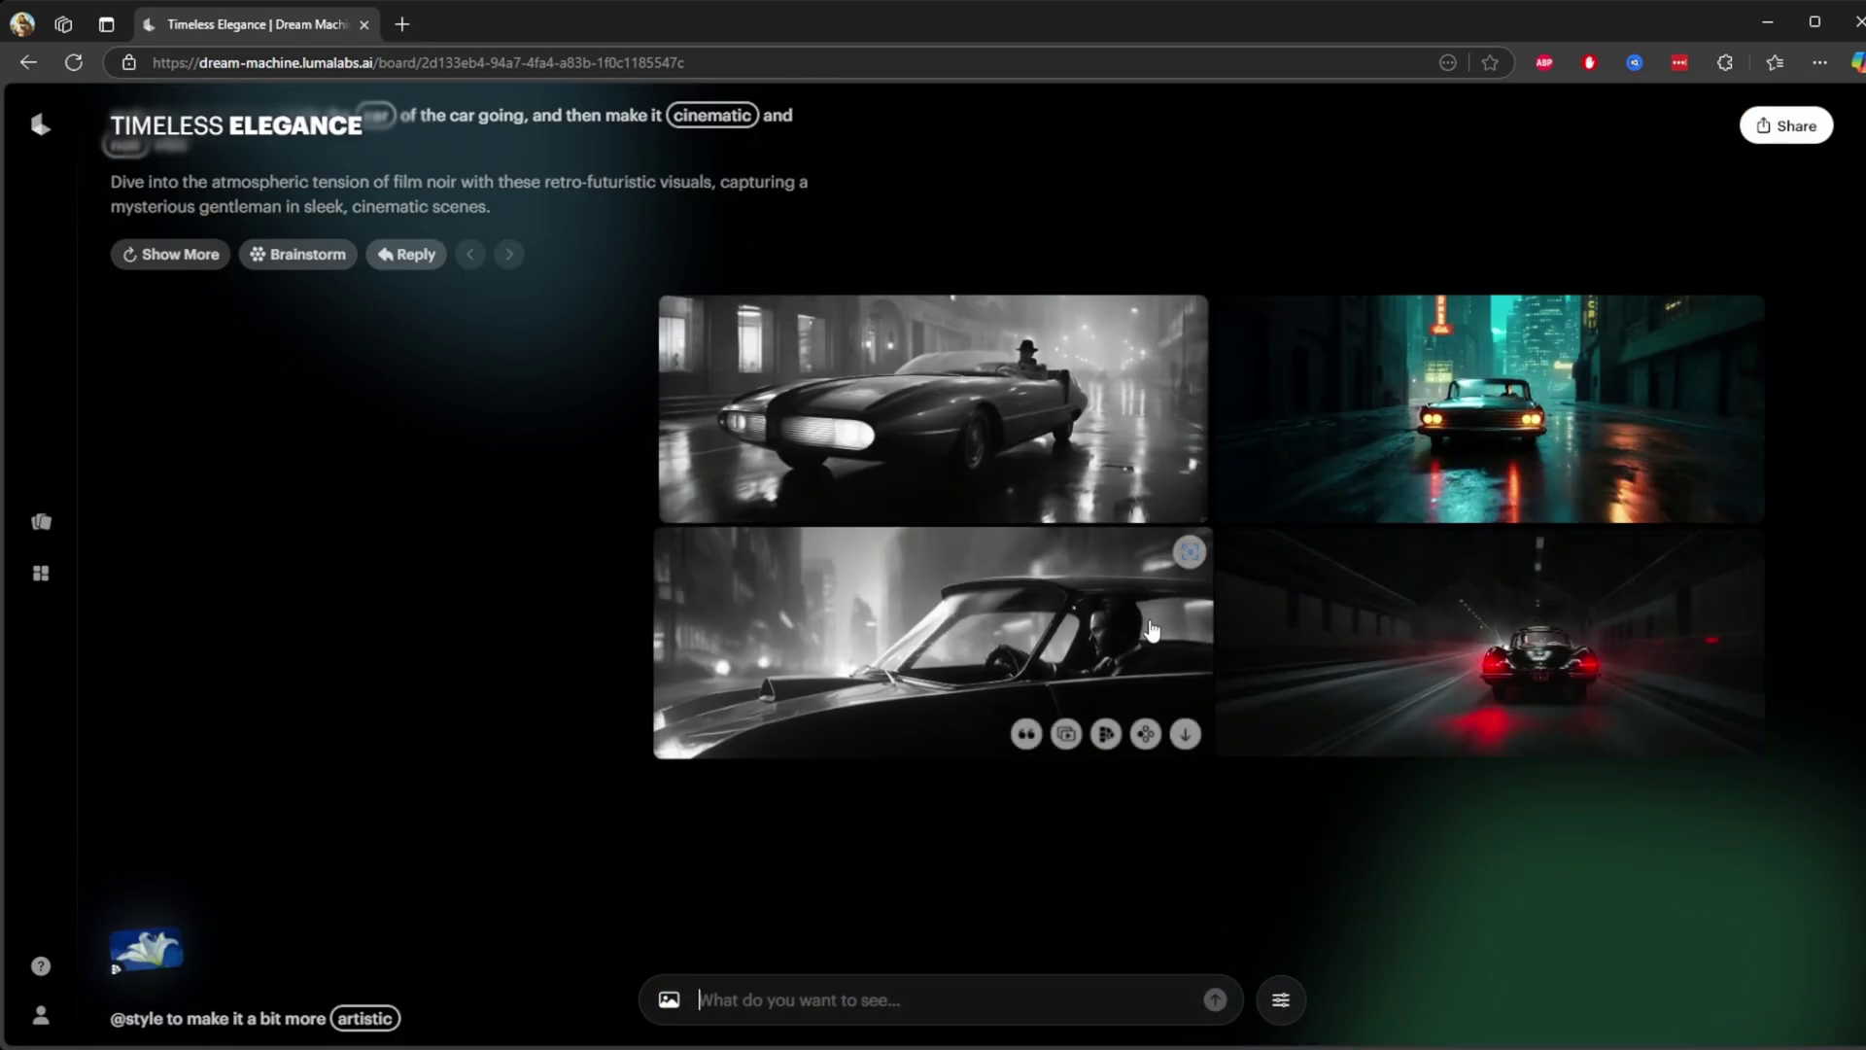
{"action": "scroll", "coordinate": [1605, 775], "scroll_direction": "down", "scroll_amount": 15}
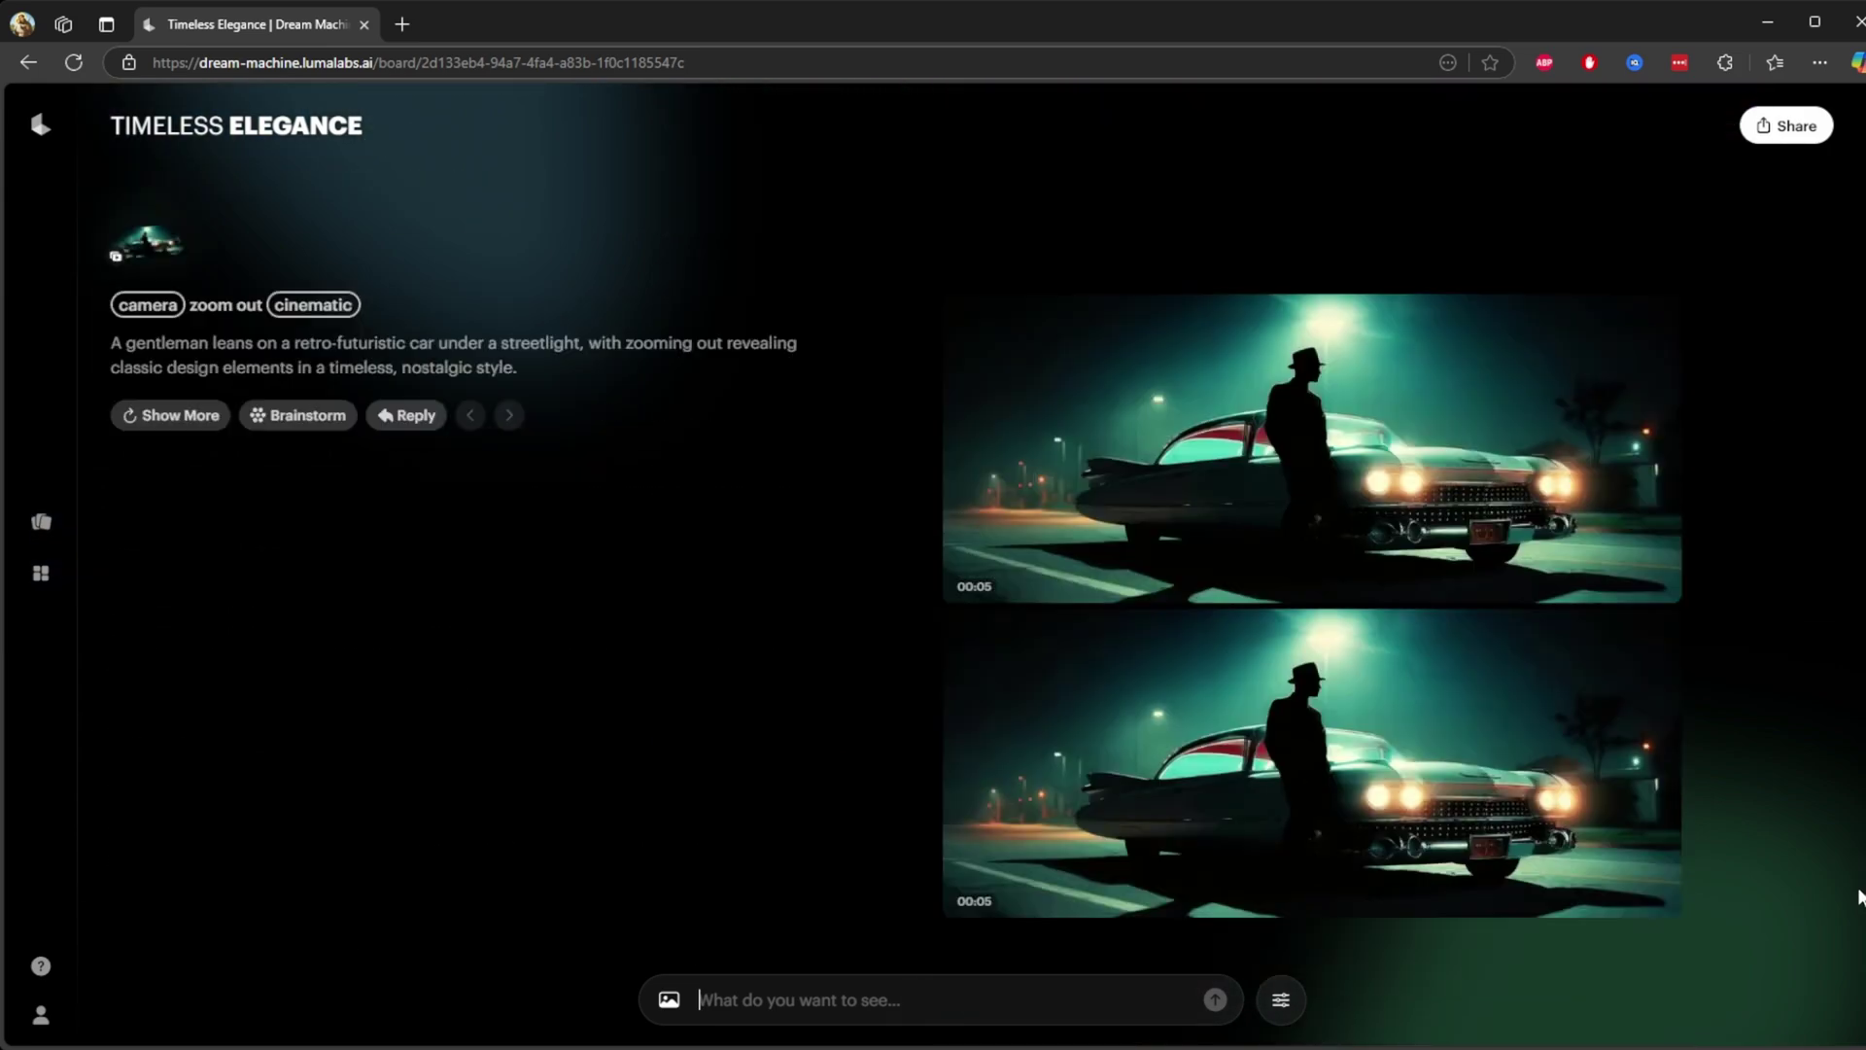
- Modify the first zoom-out video of the man leaning on the car with the prompt "Make it daylight"
{"action": "scroll", "coordinate": [1858, 896], "scroll_direction": "down", "scroll_amount": 5}
{"action": "mouse_move", "coordinate": [1054, 497]}
{"action": "mouse_move", "coordinate": [1243, 275]}
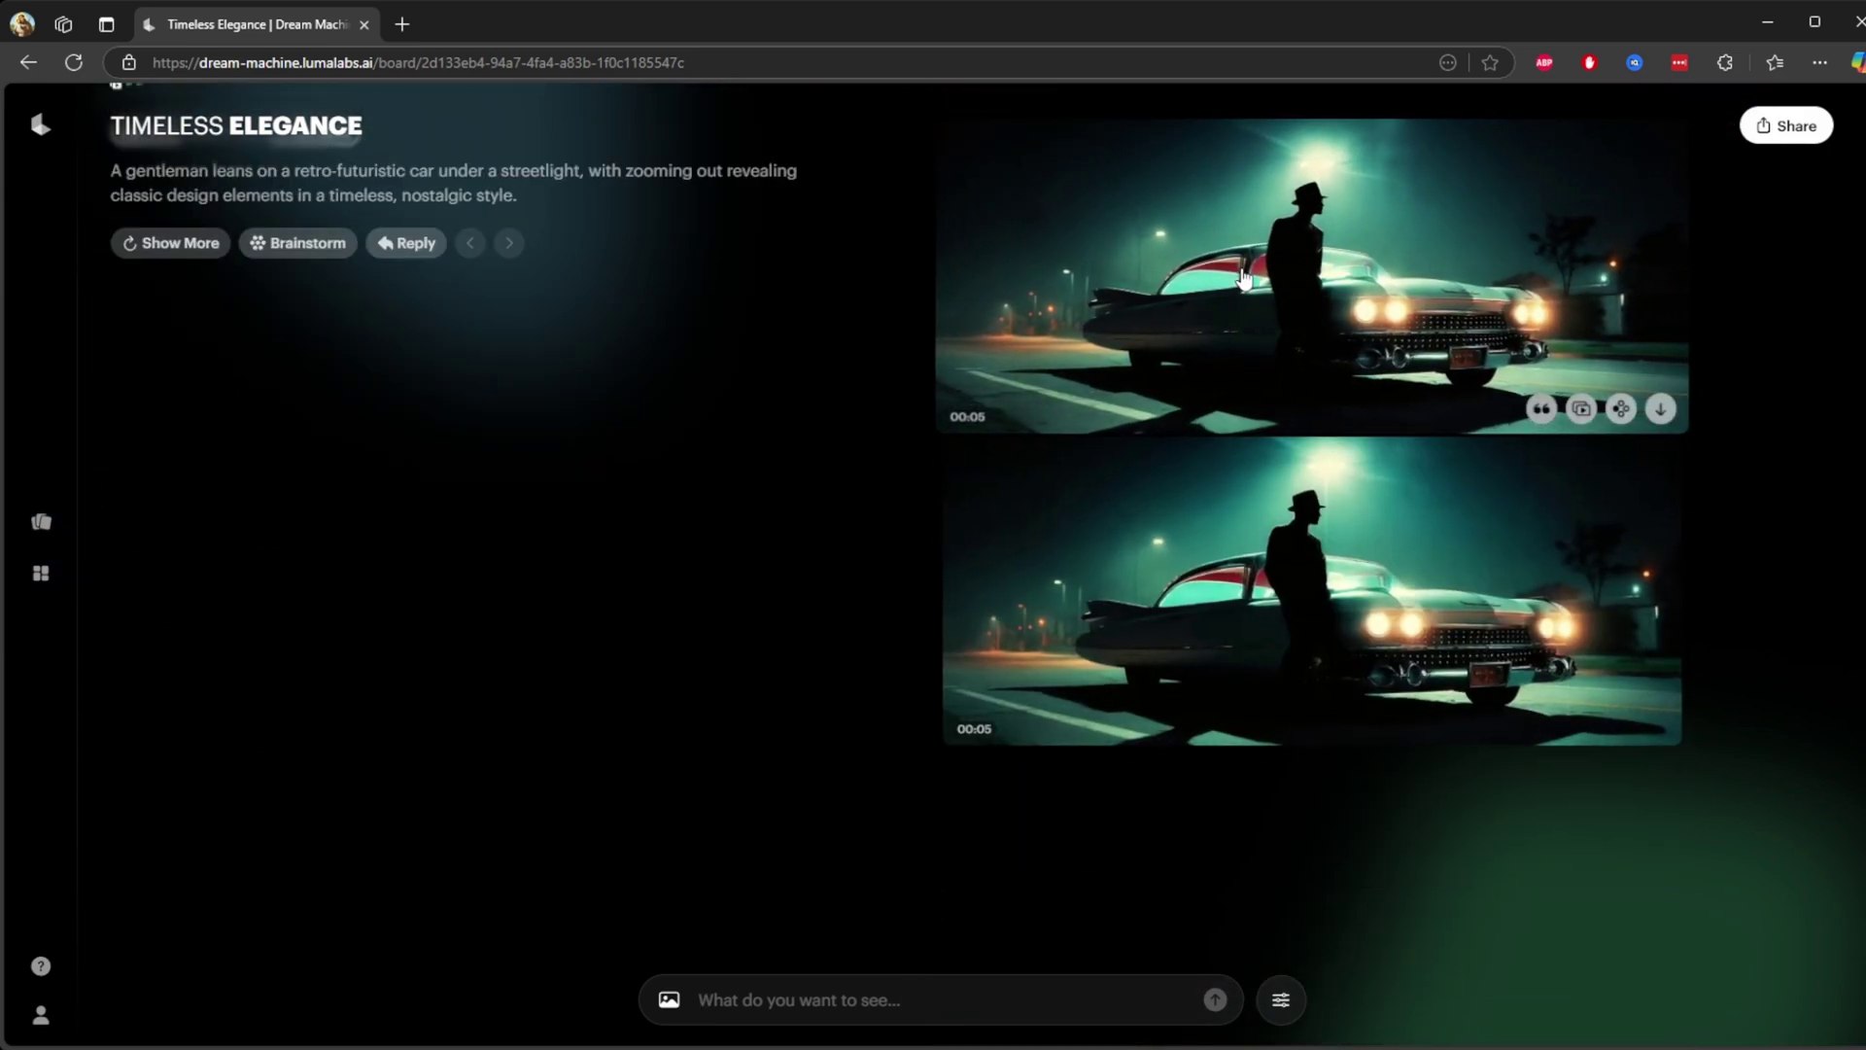
{"action": "left_click", "coordinate": [1244, 275]}
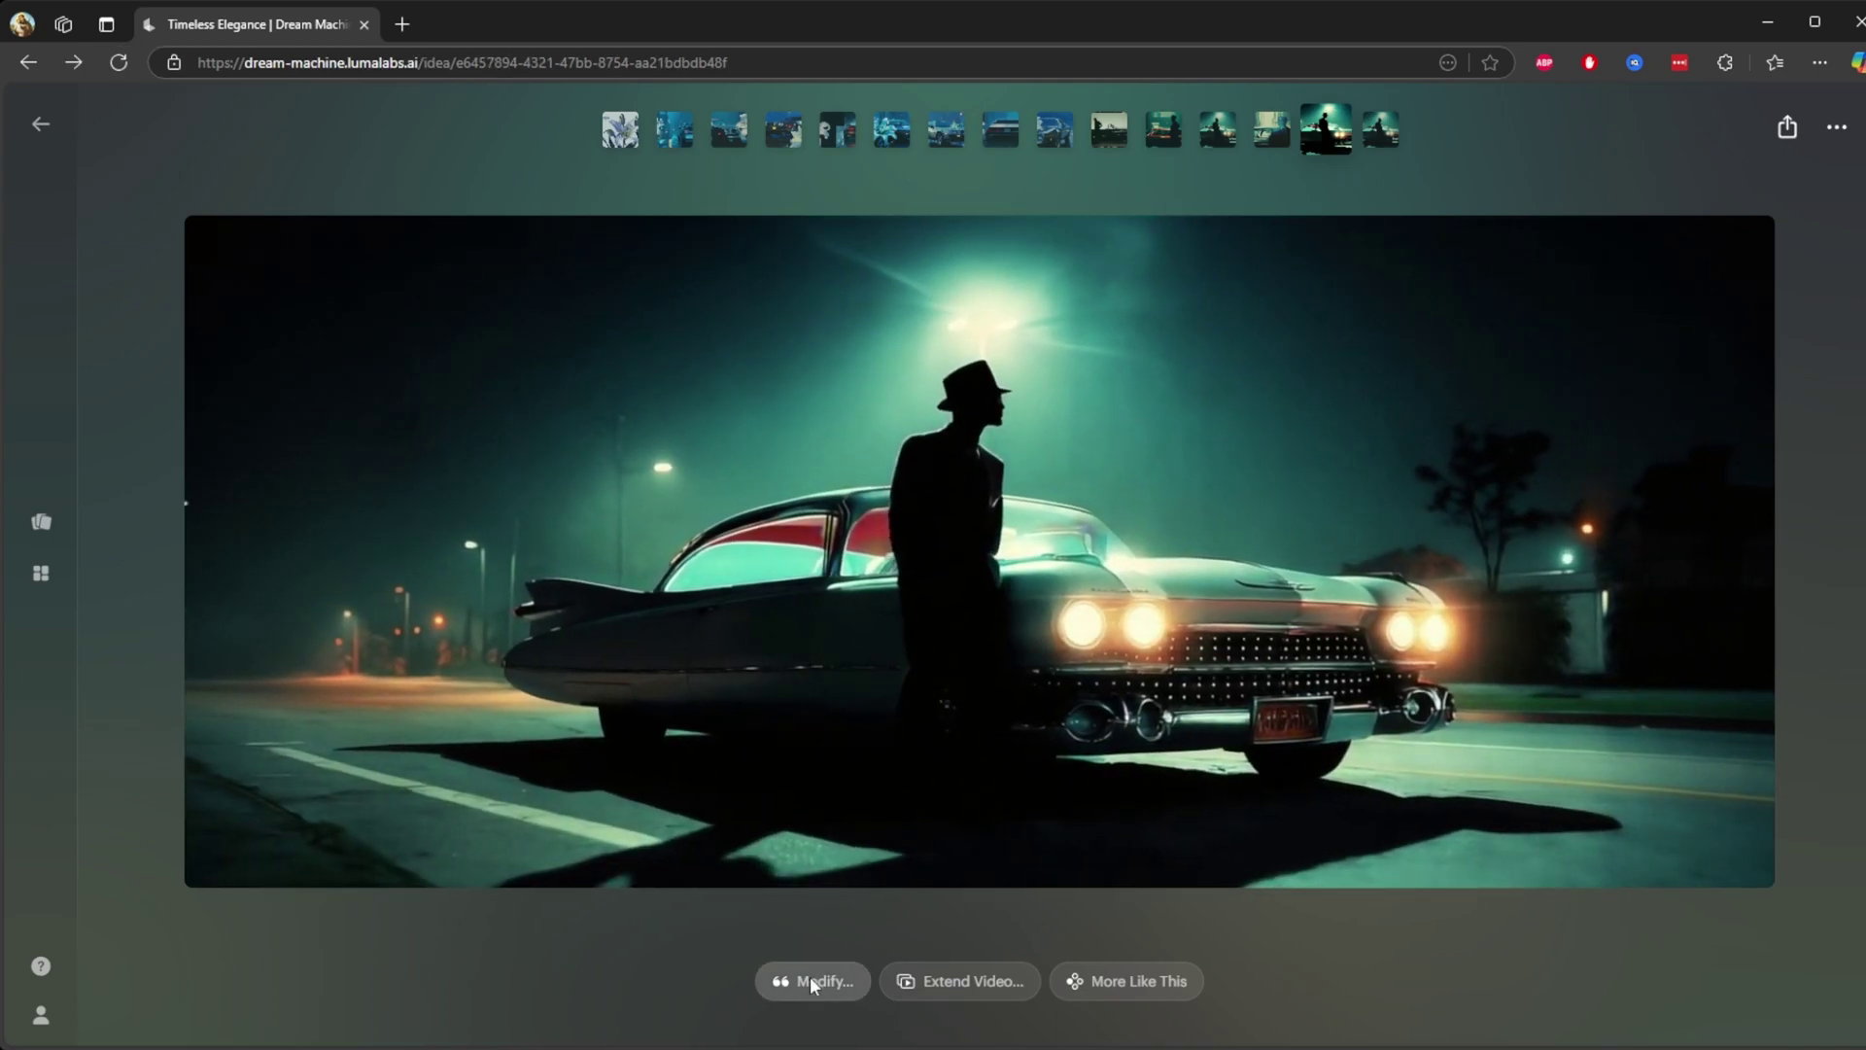
{"action": "left_click", "coordinate": [808, 980]}
{"action": "type", "text": "Make it daylight"}
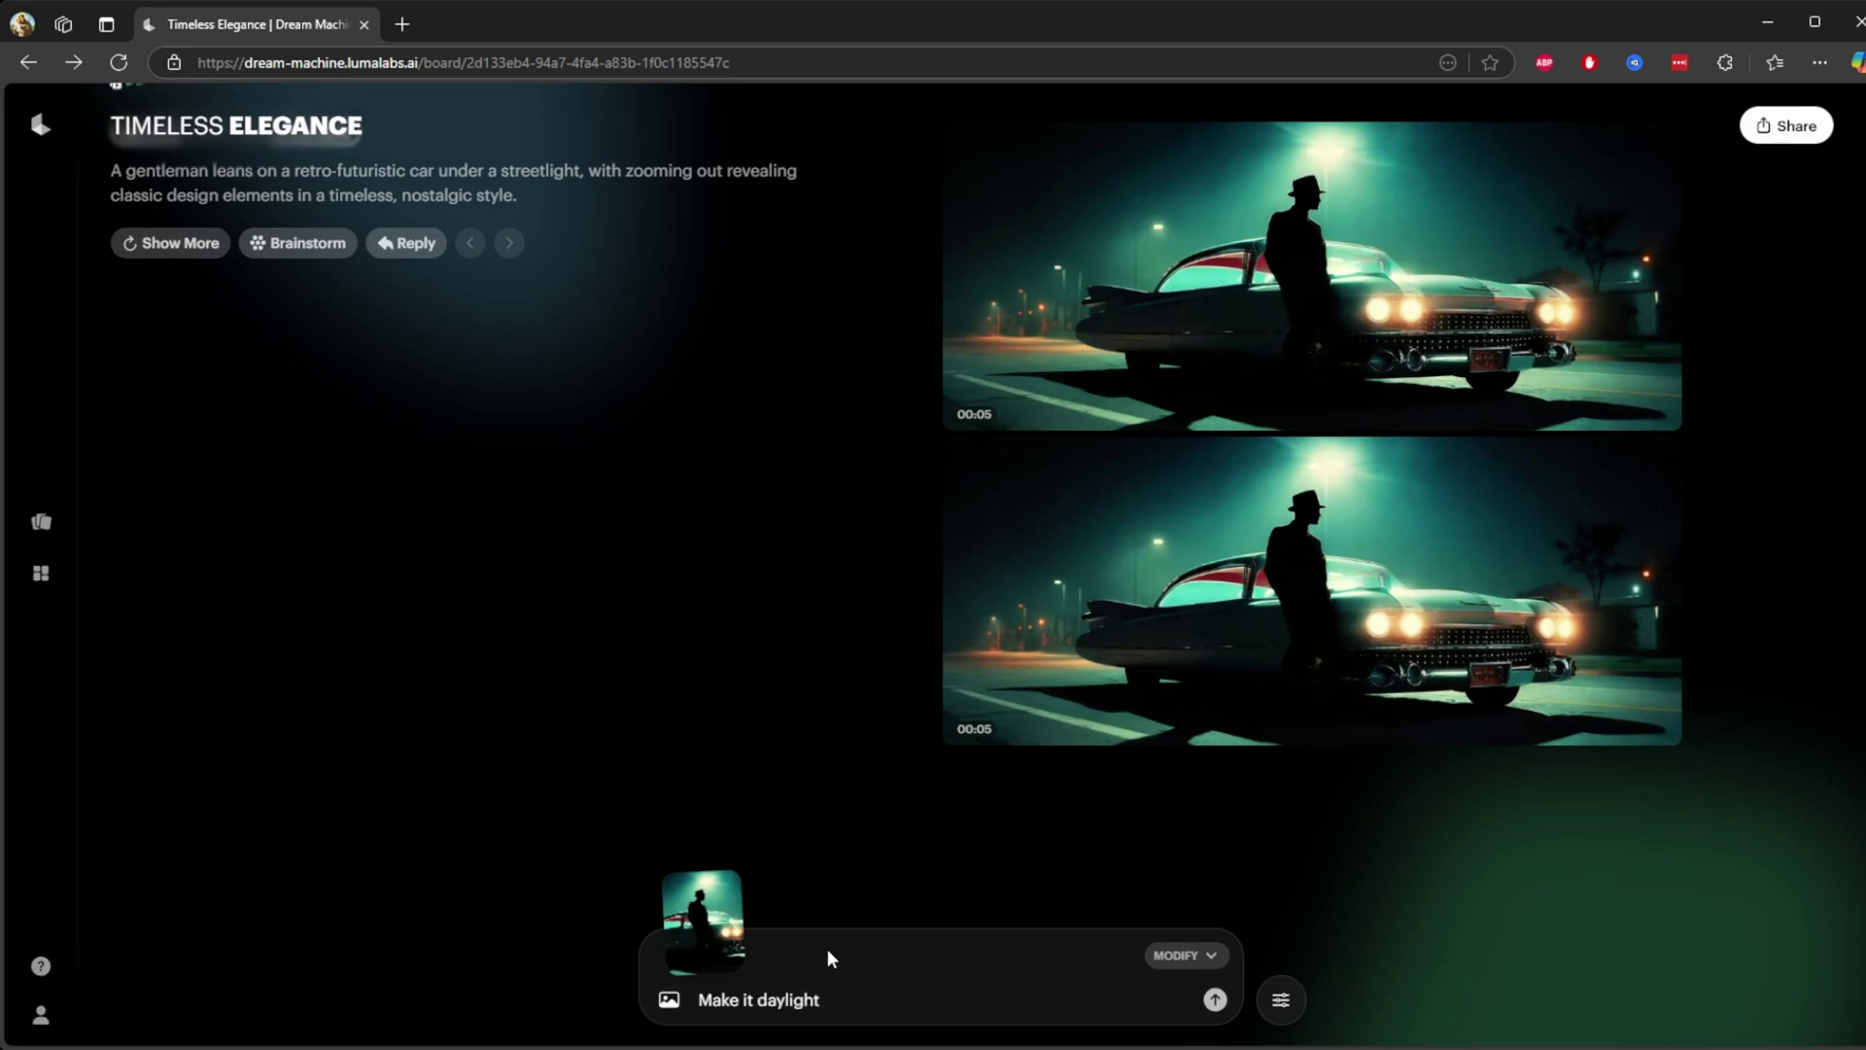
{"action": "key", "text": "Return"}
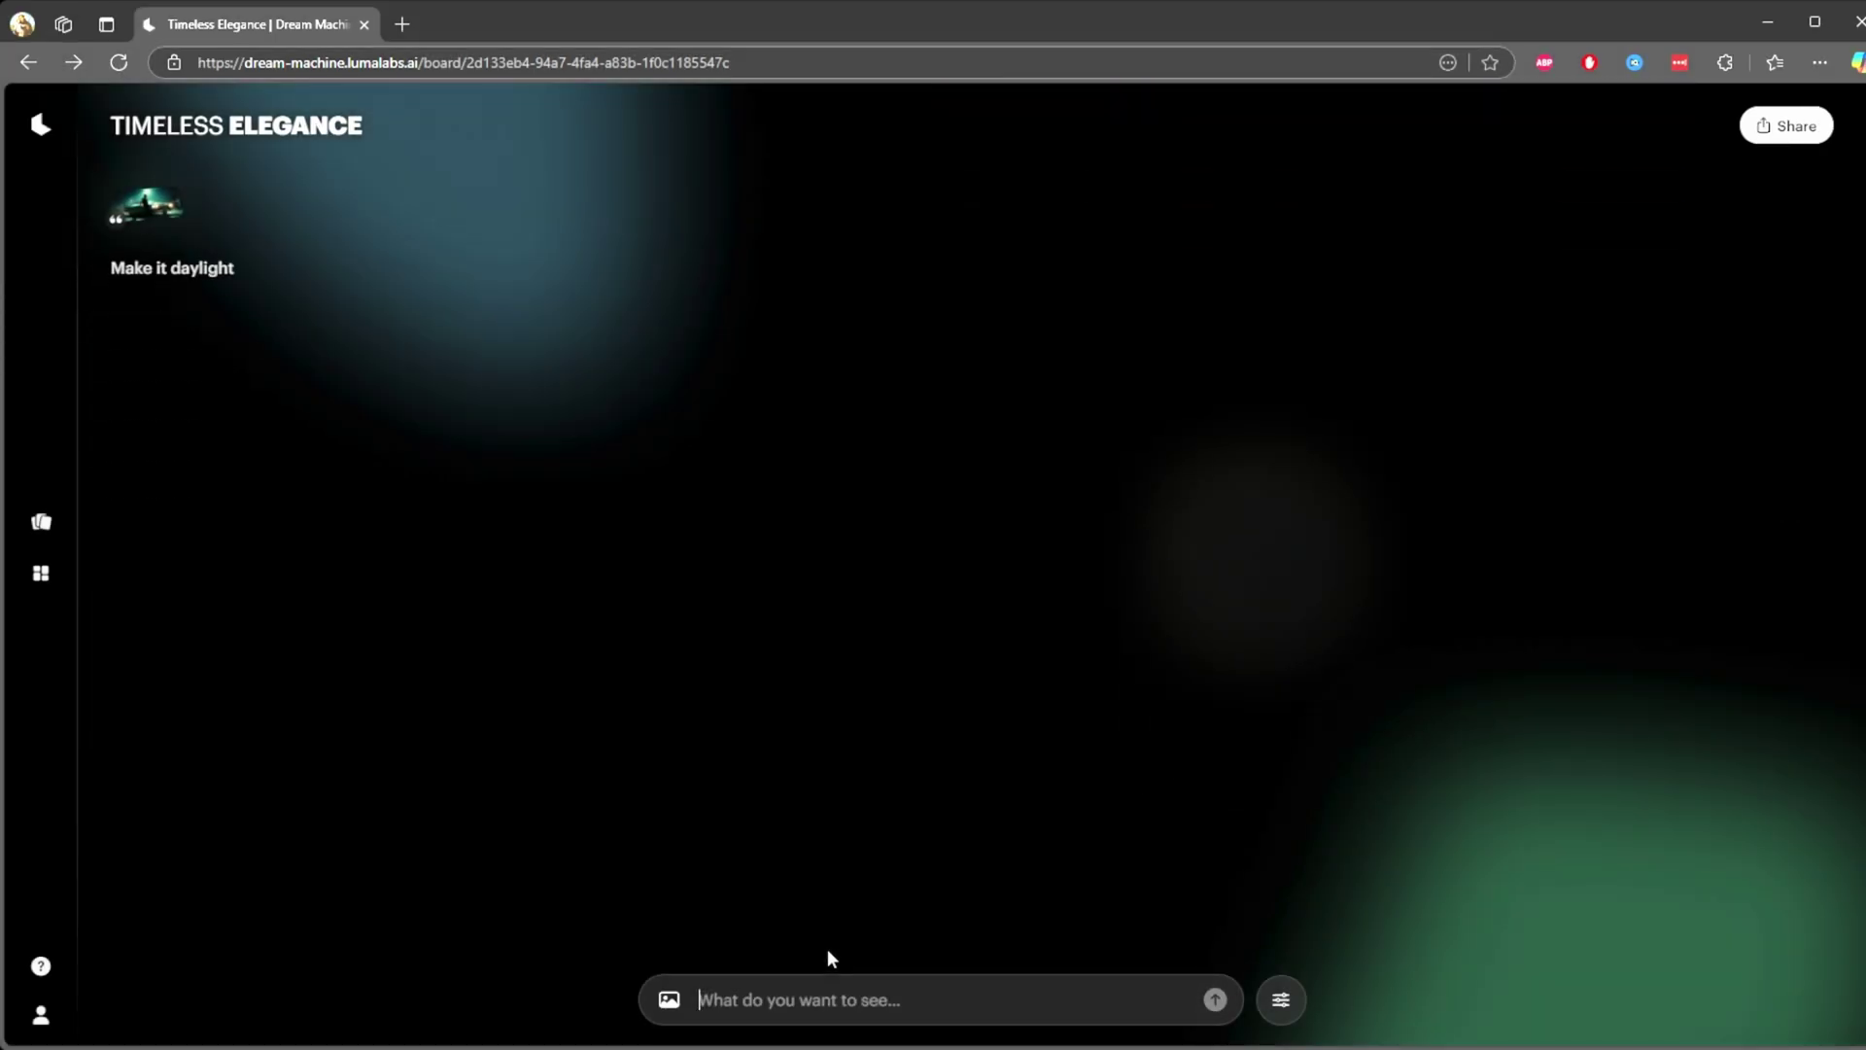
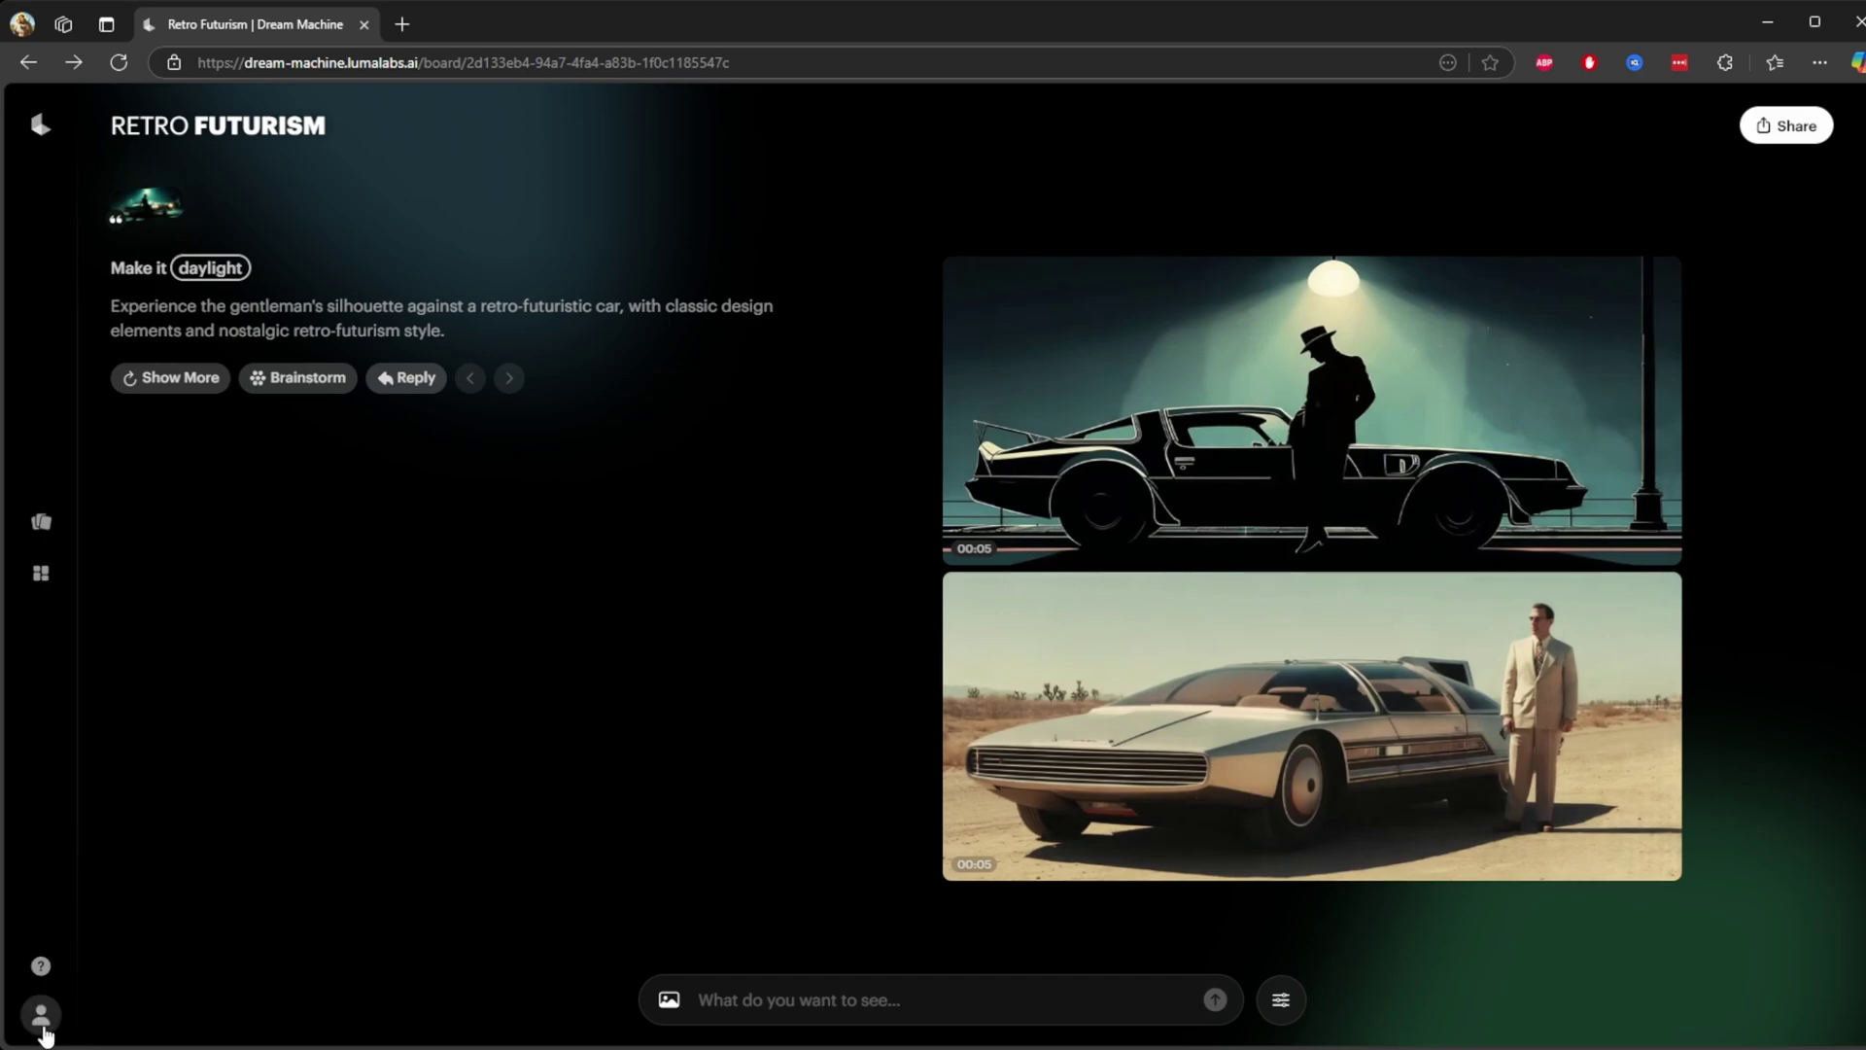
- View both "Make it daylight" videos enlarged, and view the earlier zoom-out video of the man leaning on the car for comparison
{"action": "left_click", "coordinate": [1290, 416]}
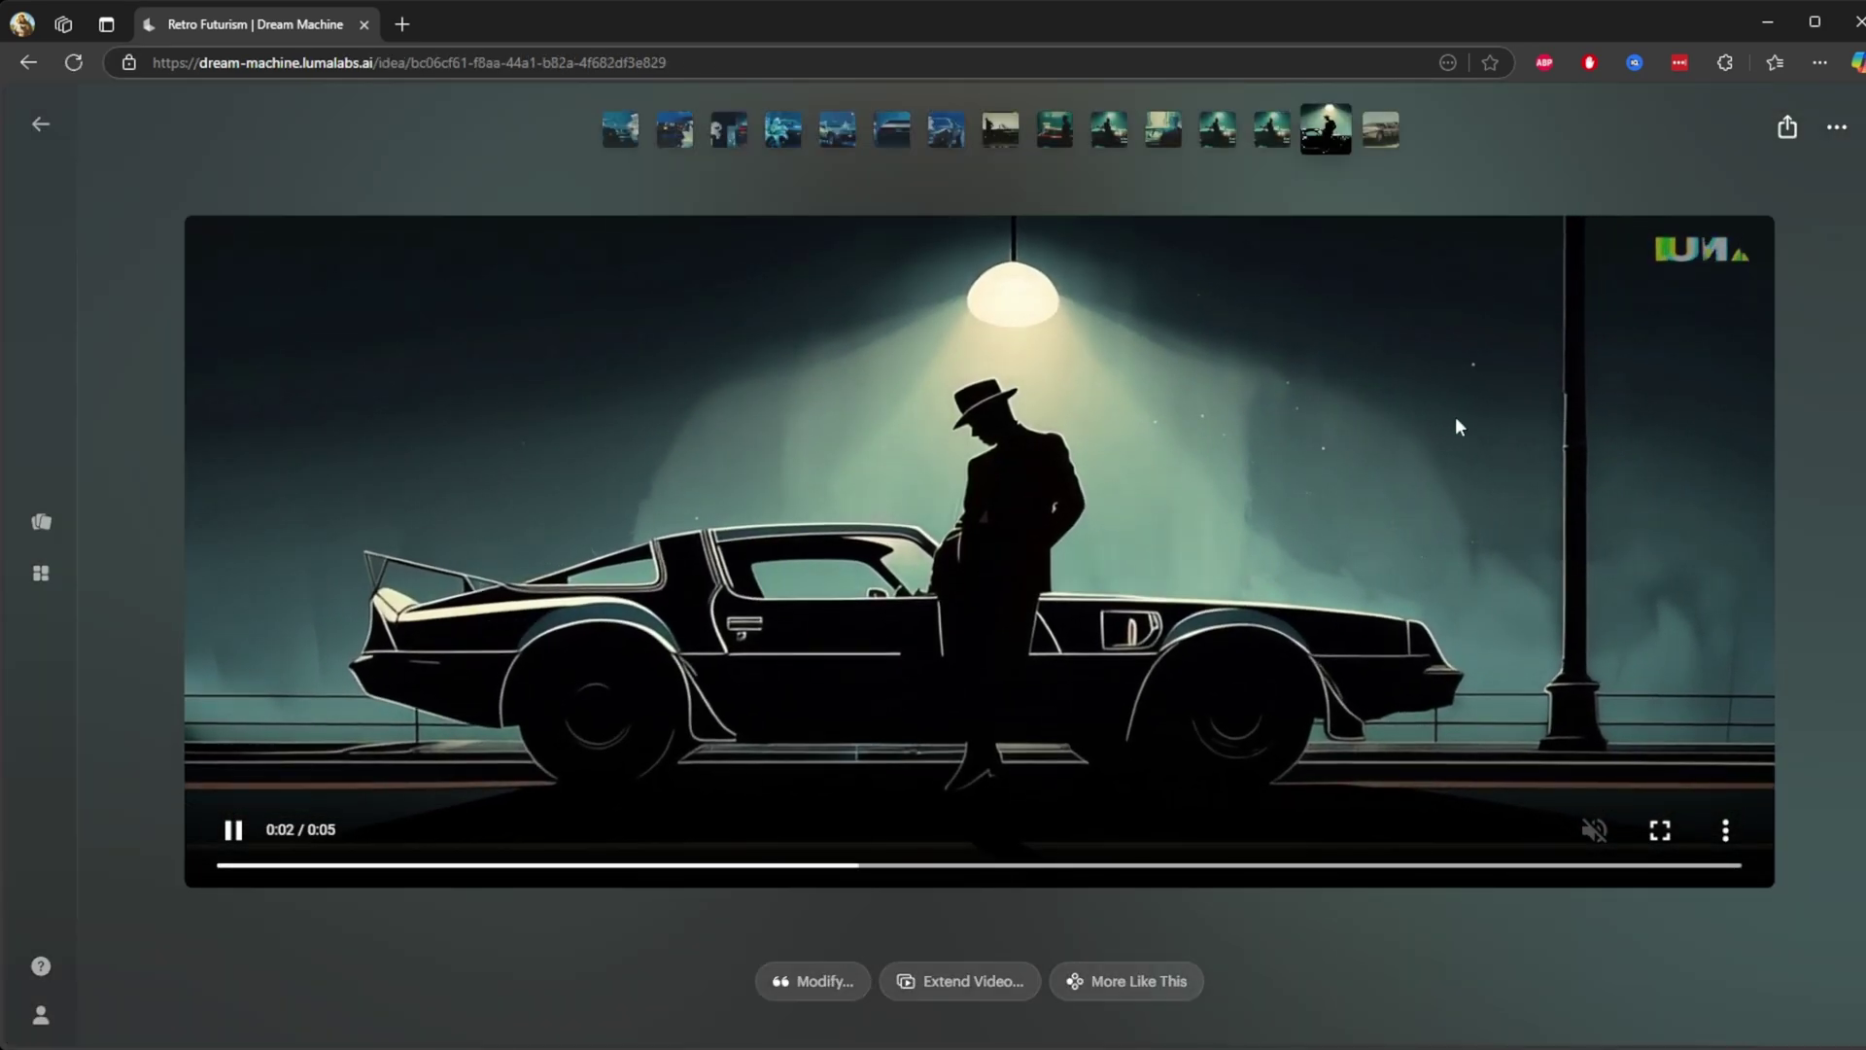
{"action": "left_click", "coordinate": [1822, 462]}
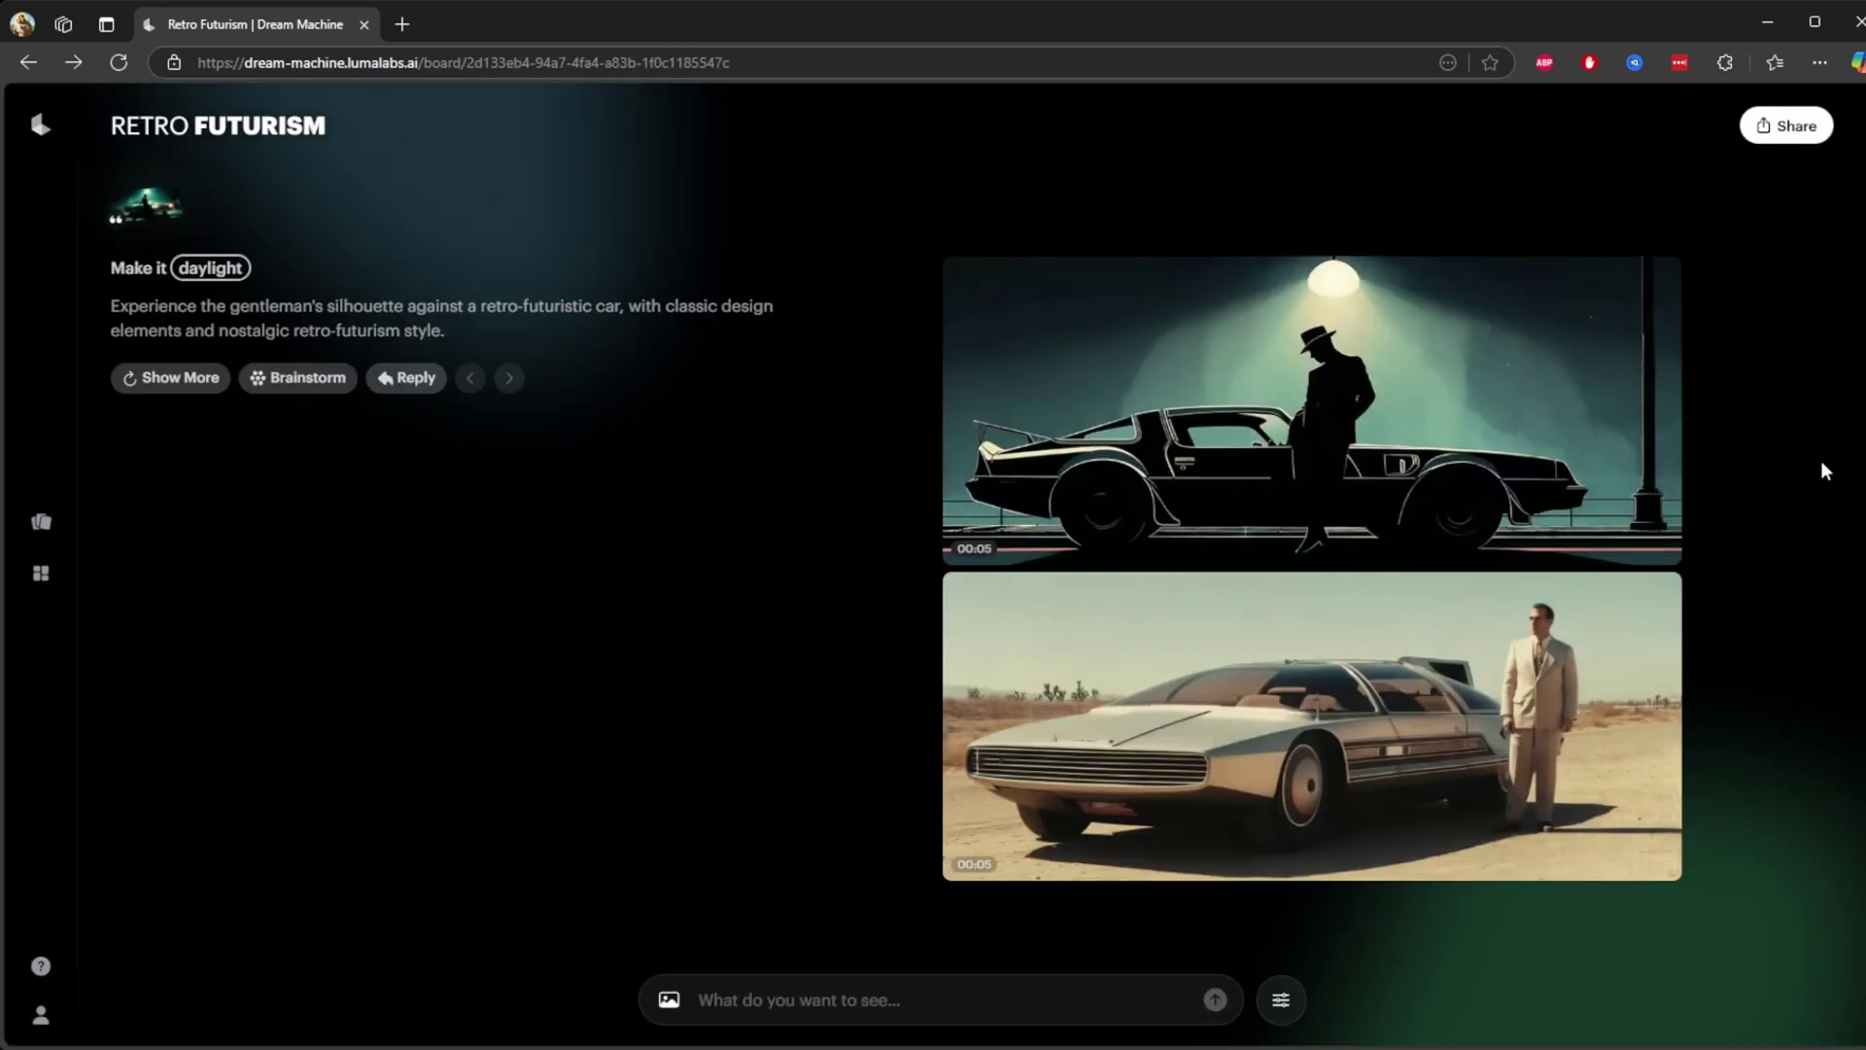
{"action": "left_click", "coordinate": [1425, 661]}
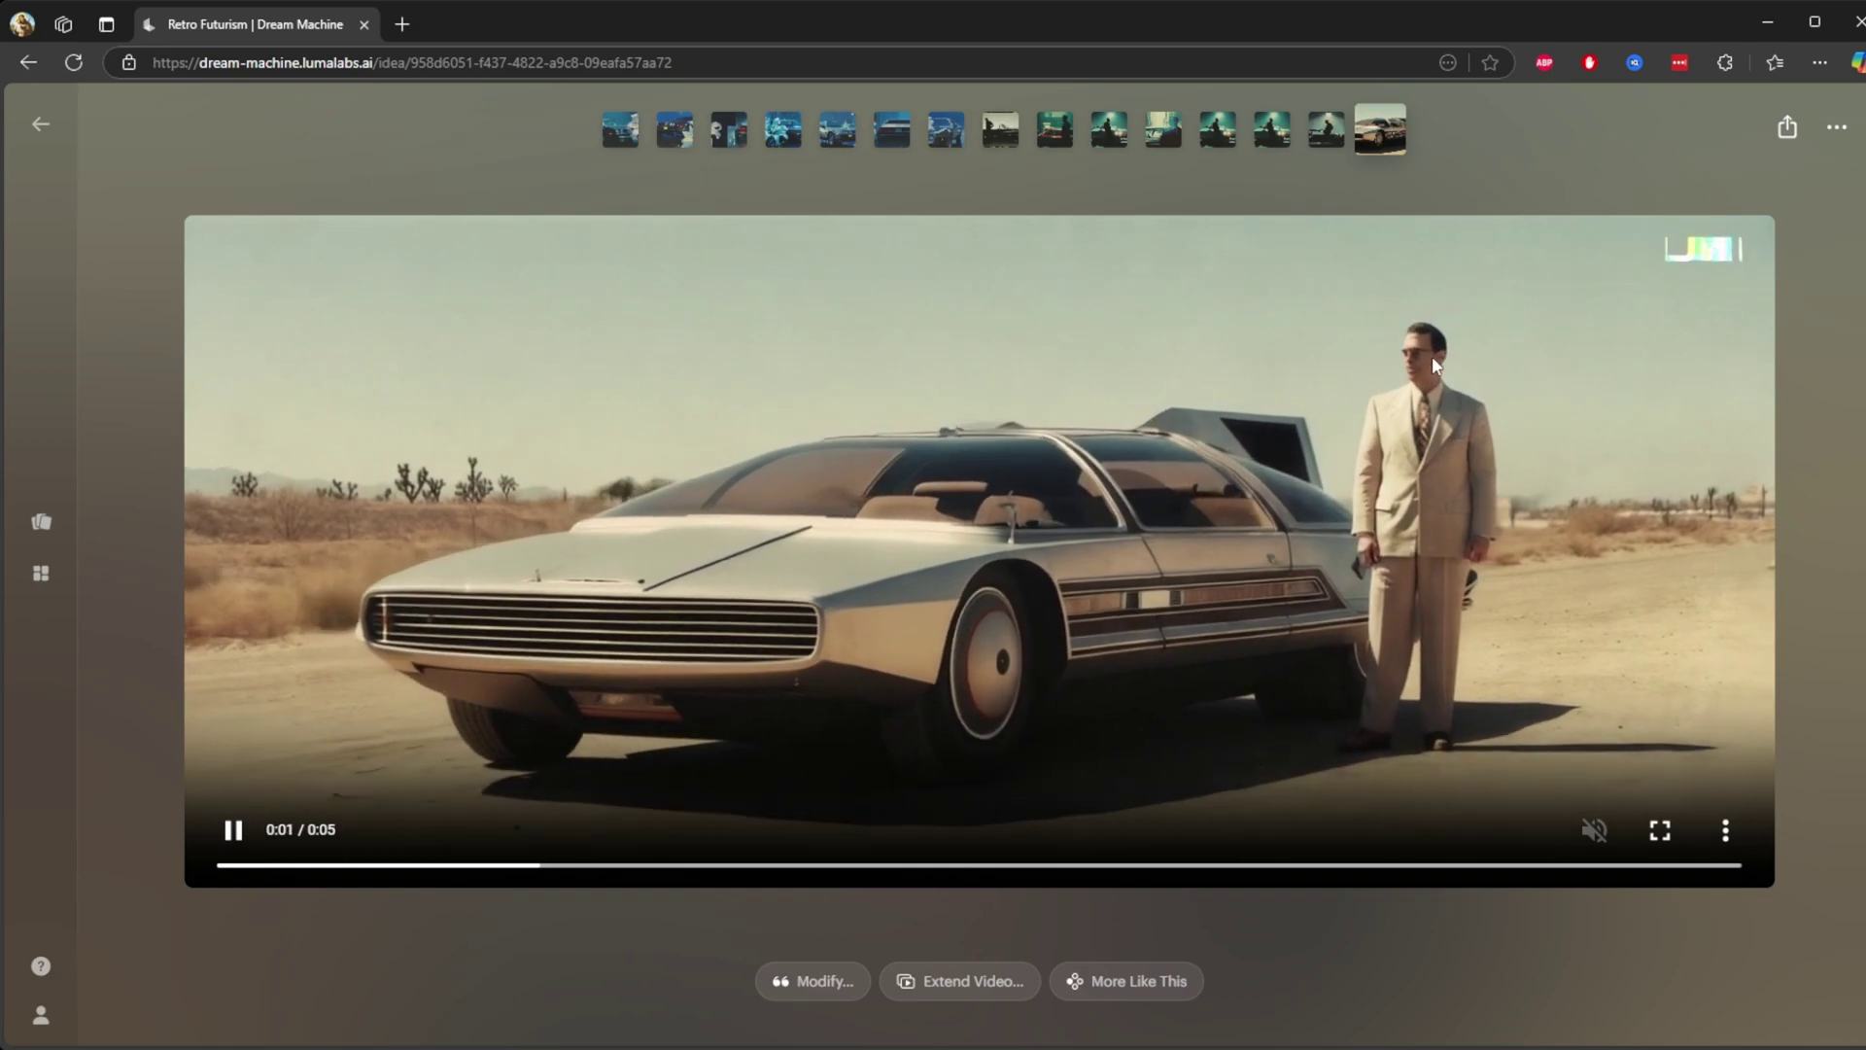
{"action": "key", "text": "Escape"}
{"action": "left_click", "coordinate": [1376, 437]}
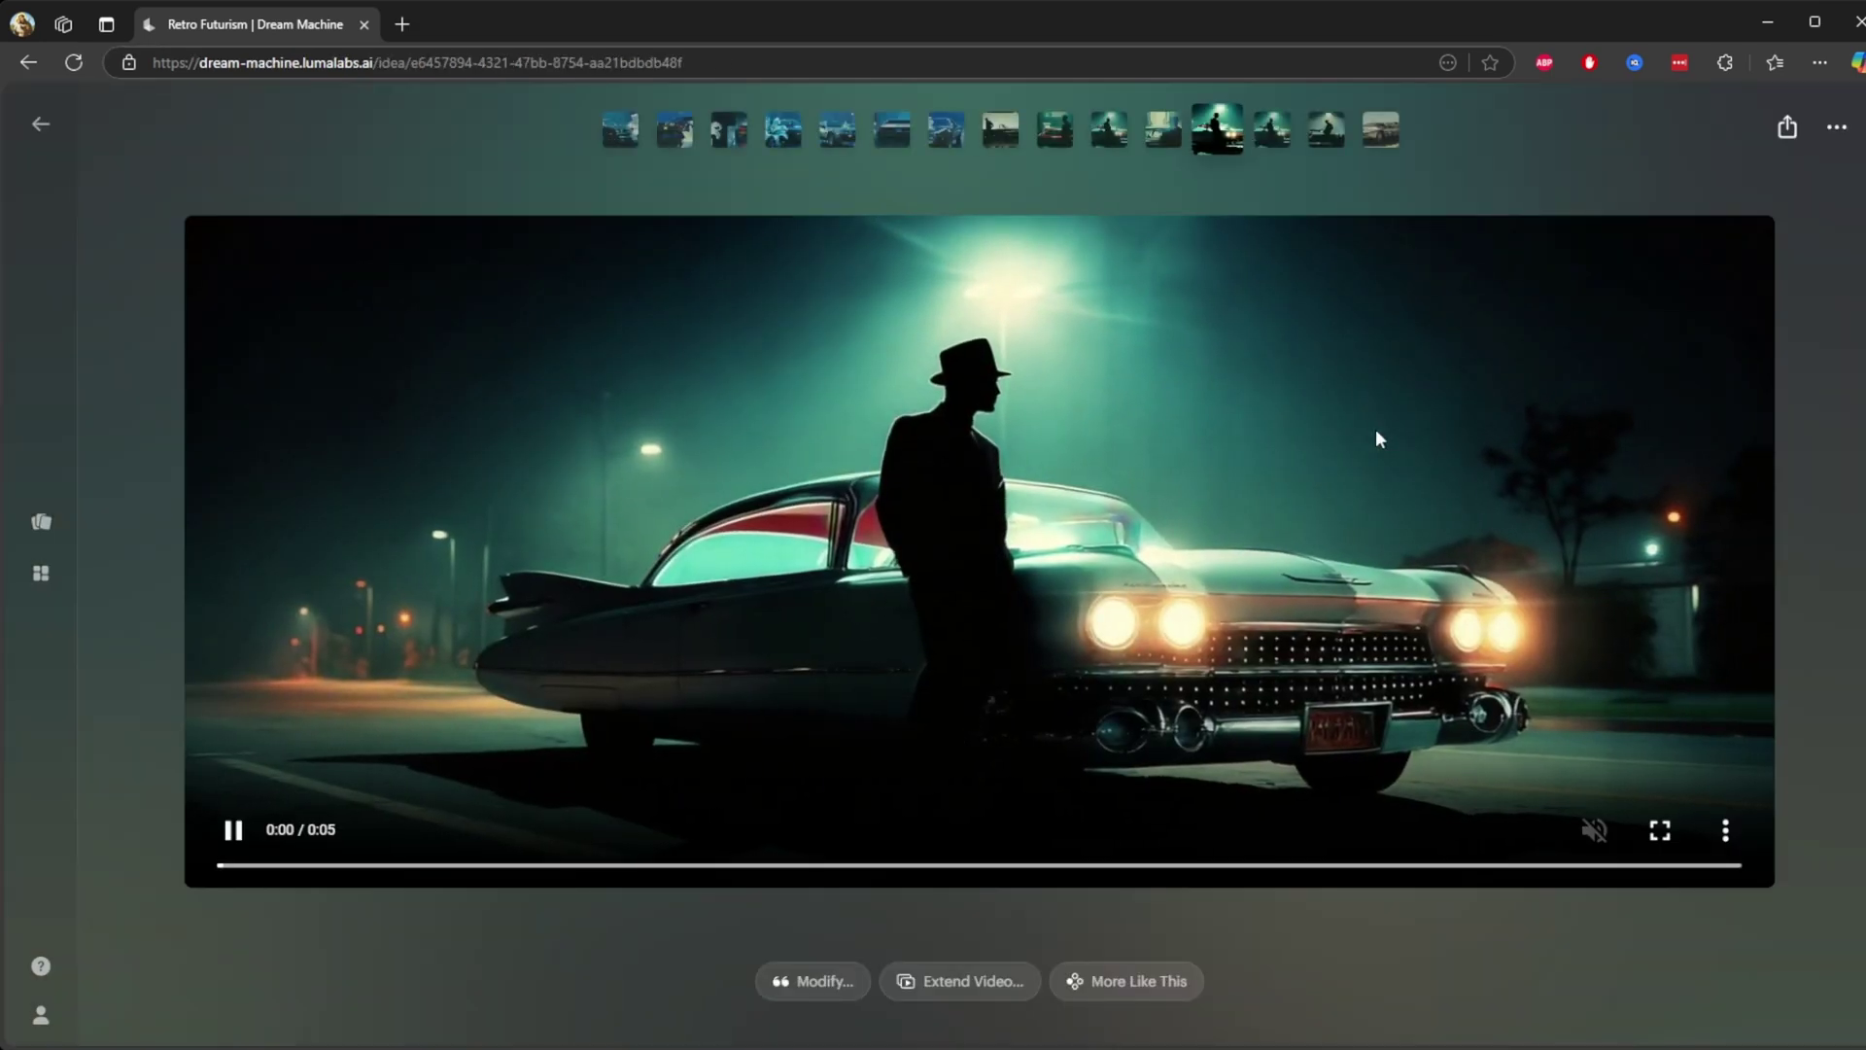
{"action": "key", "text": "Escape"}
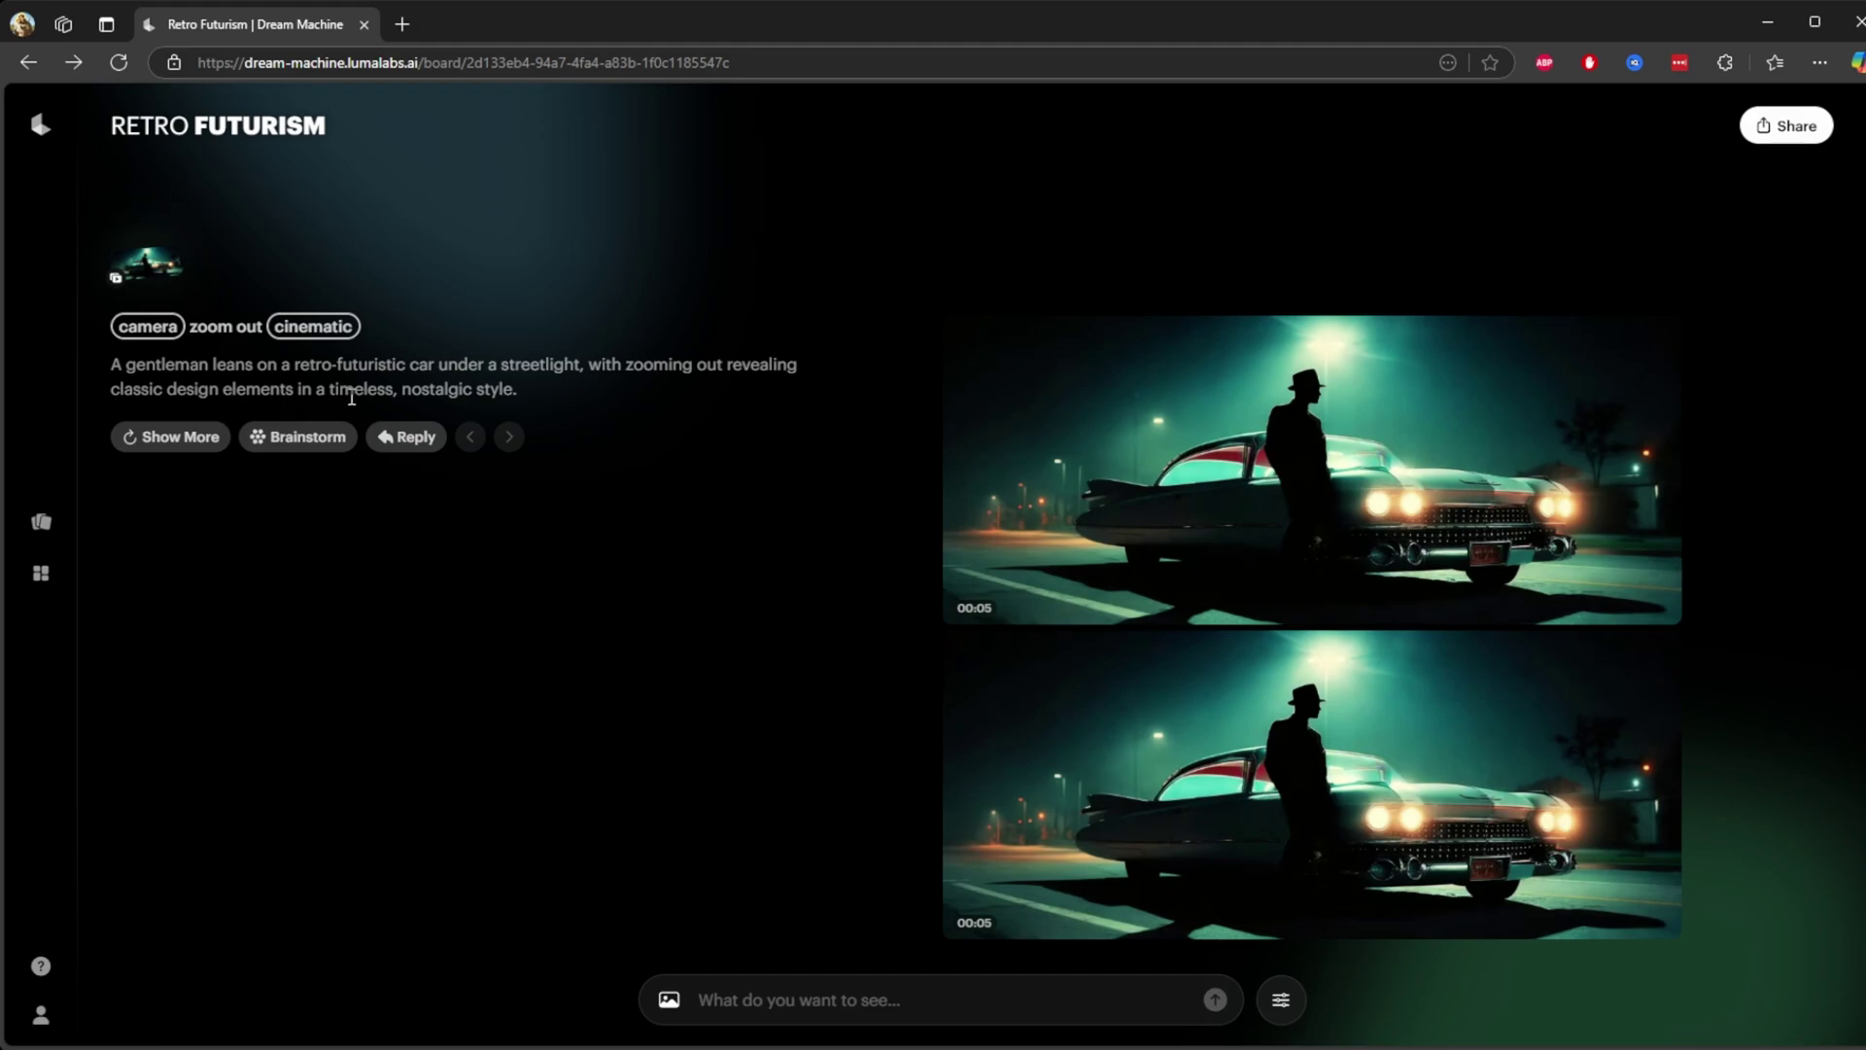
- Examine the zoom-out and "Make it daylight" prompt descriptions, comparing the source images and zoom-out clips with the modified videos
{"action": "left_click_drag", "start_coordinate": [520, 392], "coordinate": [113, 371]}
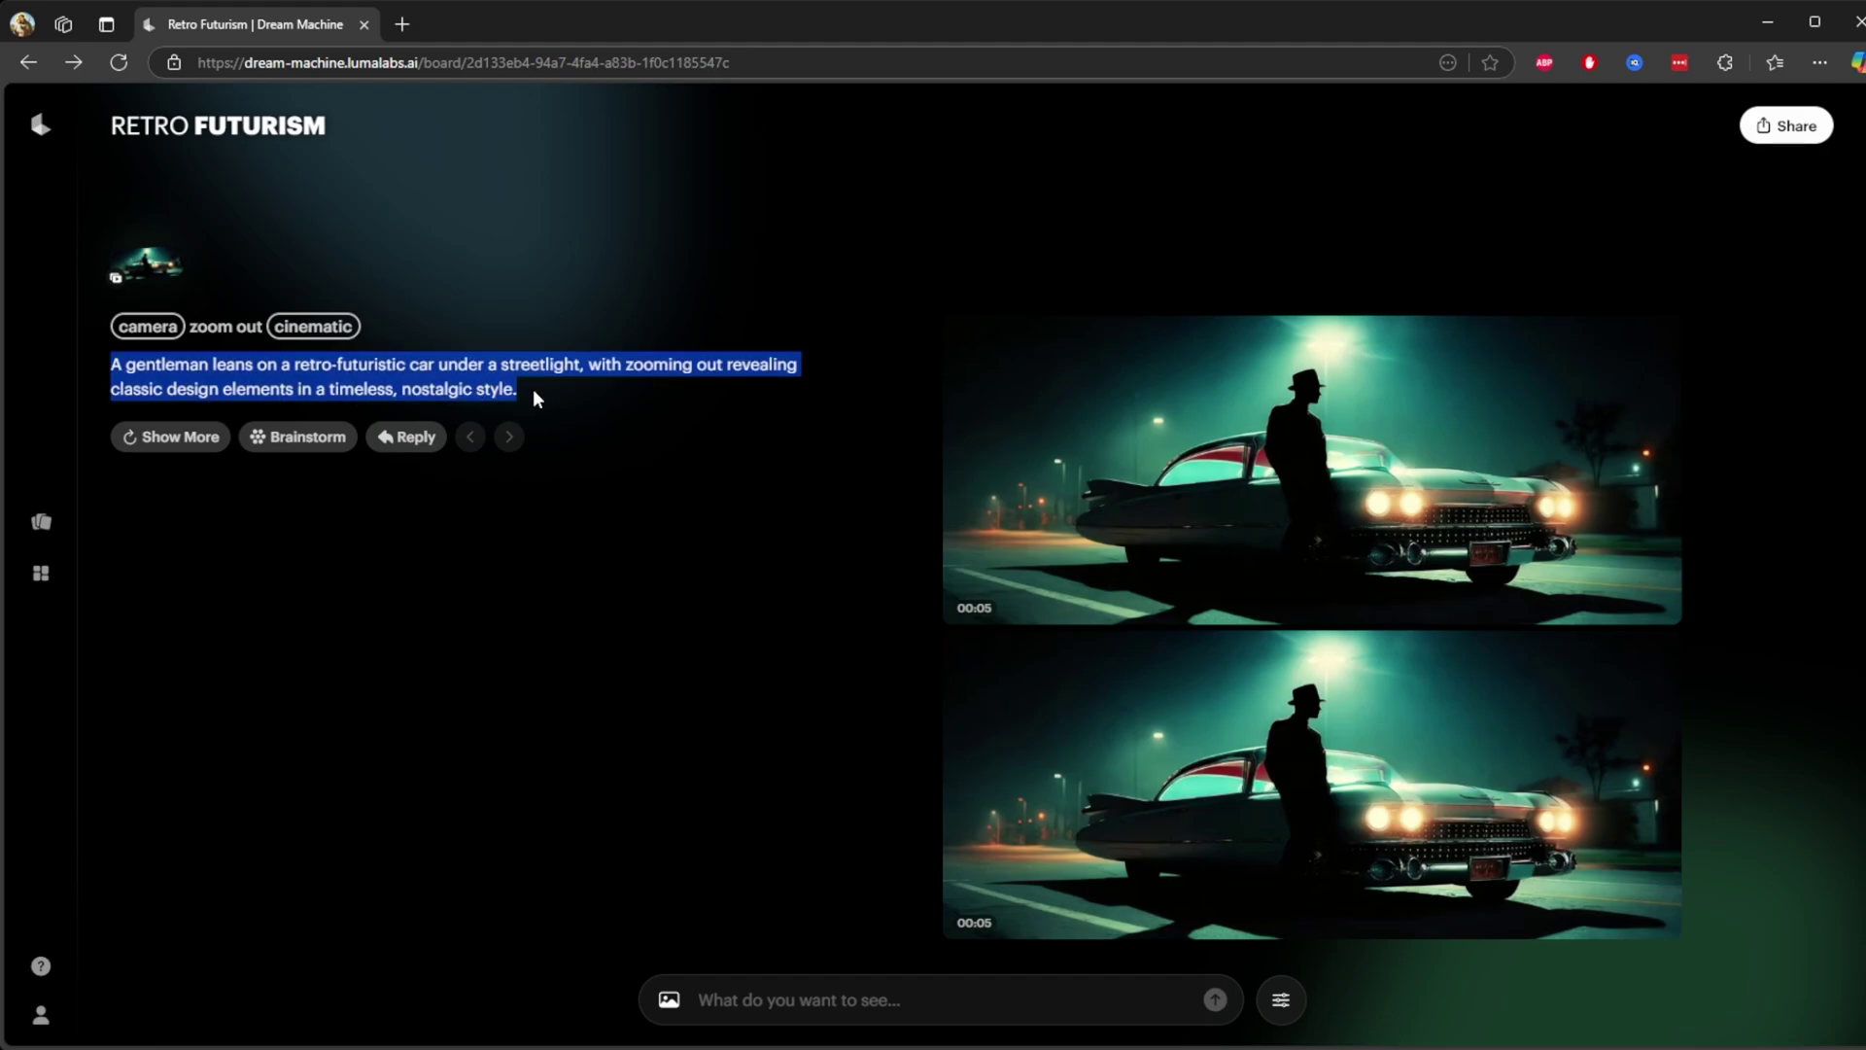
{"action": "scroll", "coordinate": [1357, 779], "scroll_direction": "down", "scroll_amount": 4}
{"action": "scroll", "coordinate": [534, 438], "scroll_direction": "up", "scroll_amount": 8}
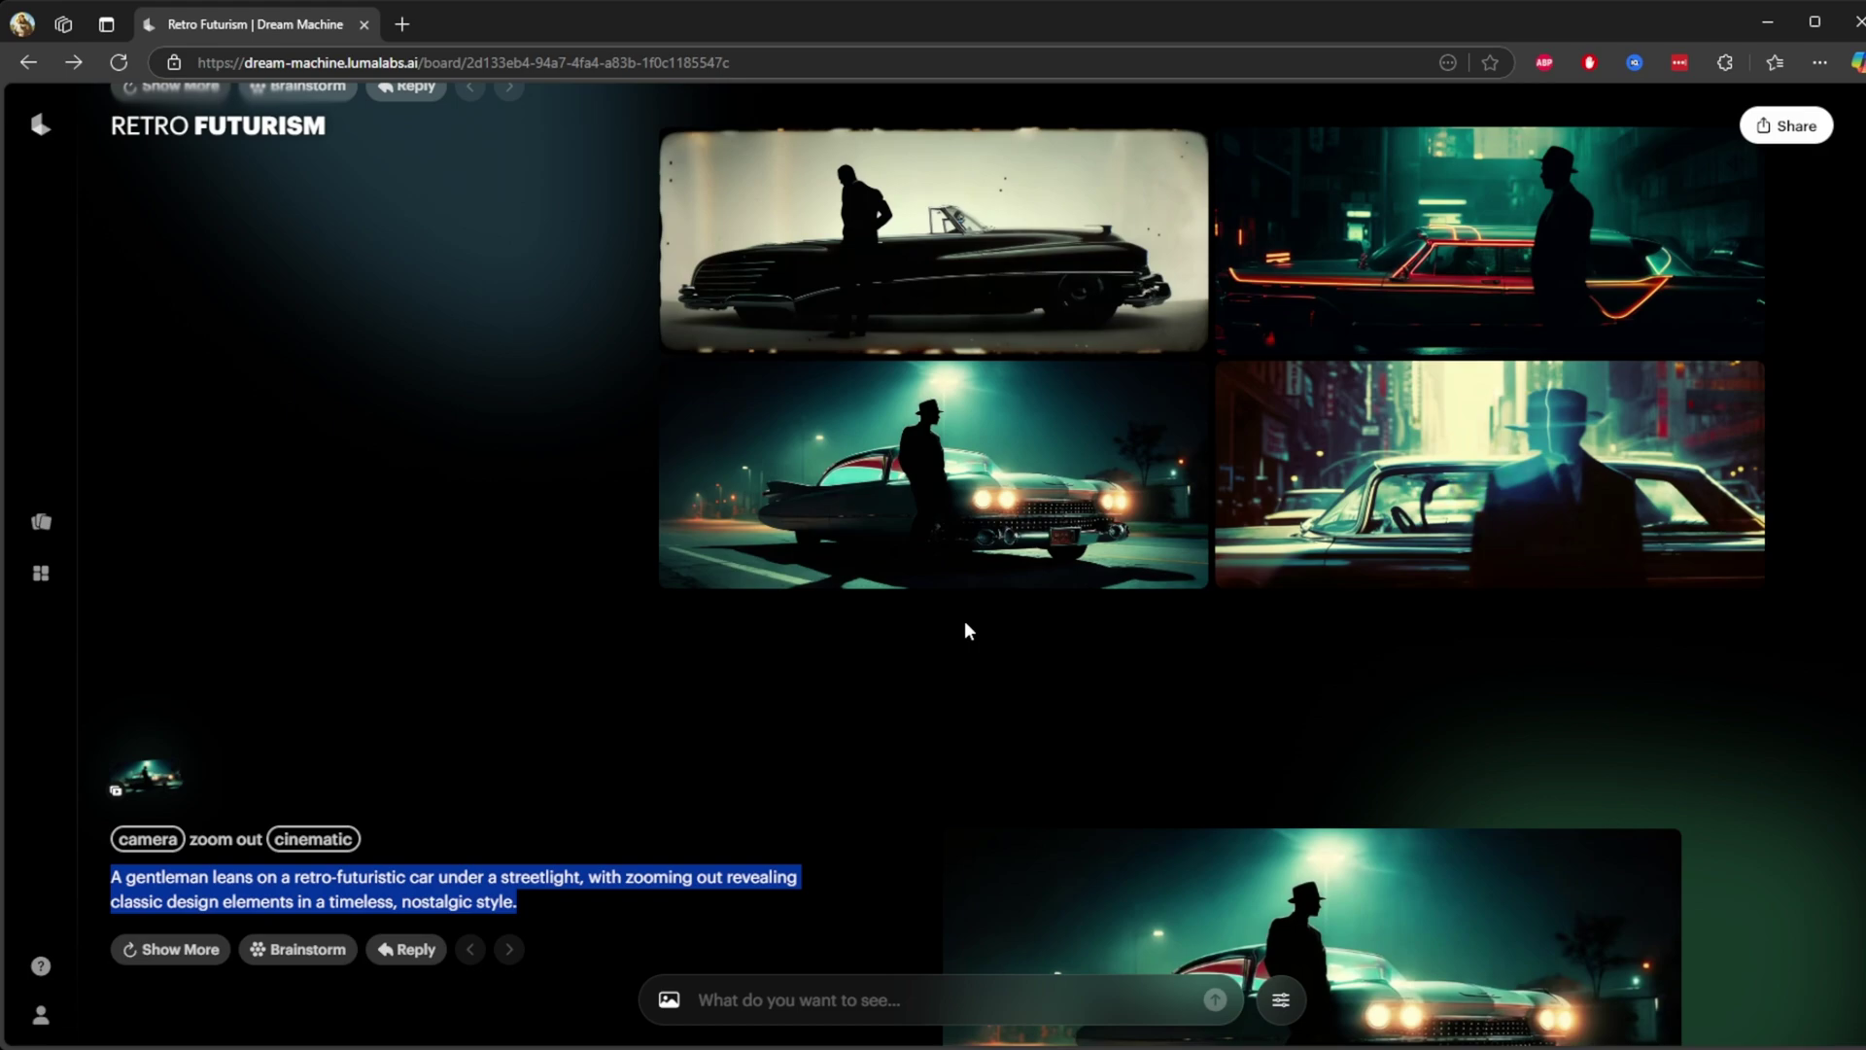
{"action": "scroll", "coordinate": [965, 629], "scroll_direction": "down", "scroll_amount": 10}
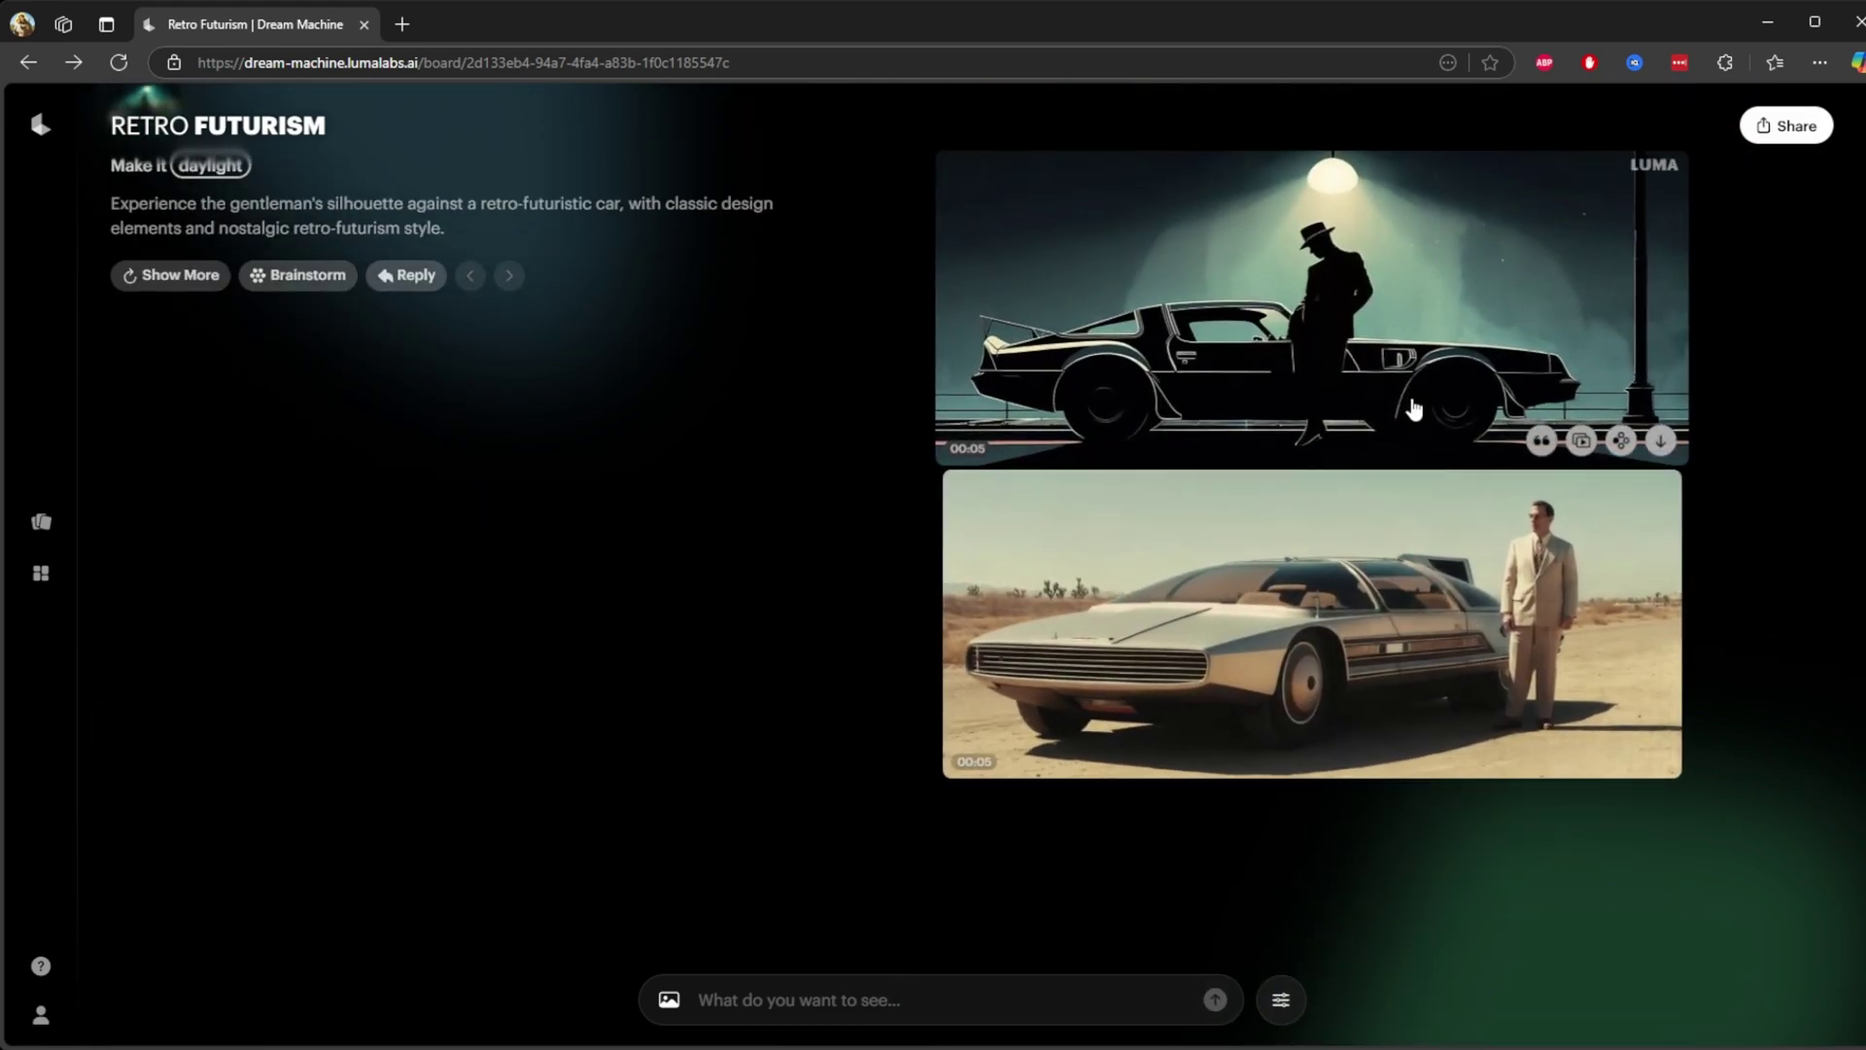
{"action": "scroll", "coordinate": [632, 469], "scroll_direction": "up", "scroll_amount": 2}
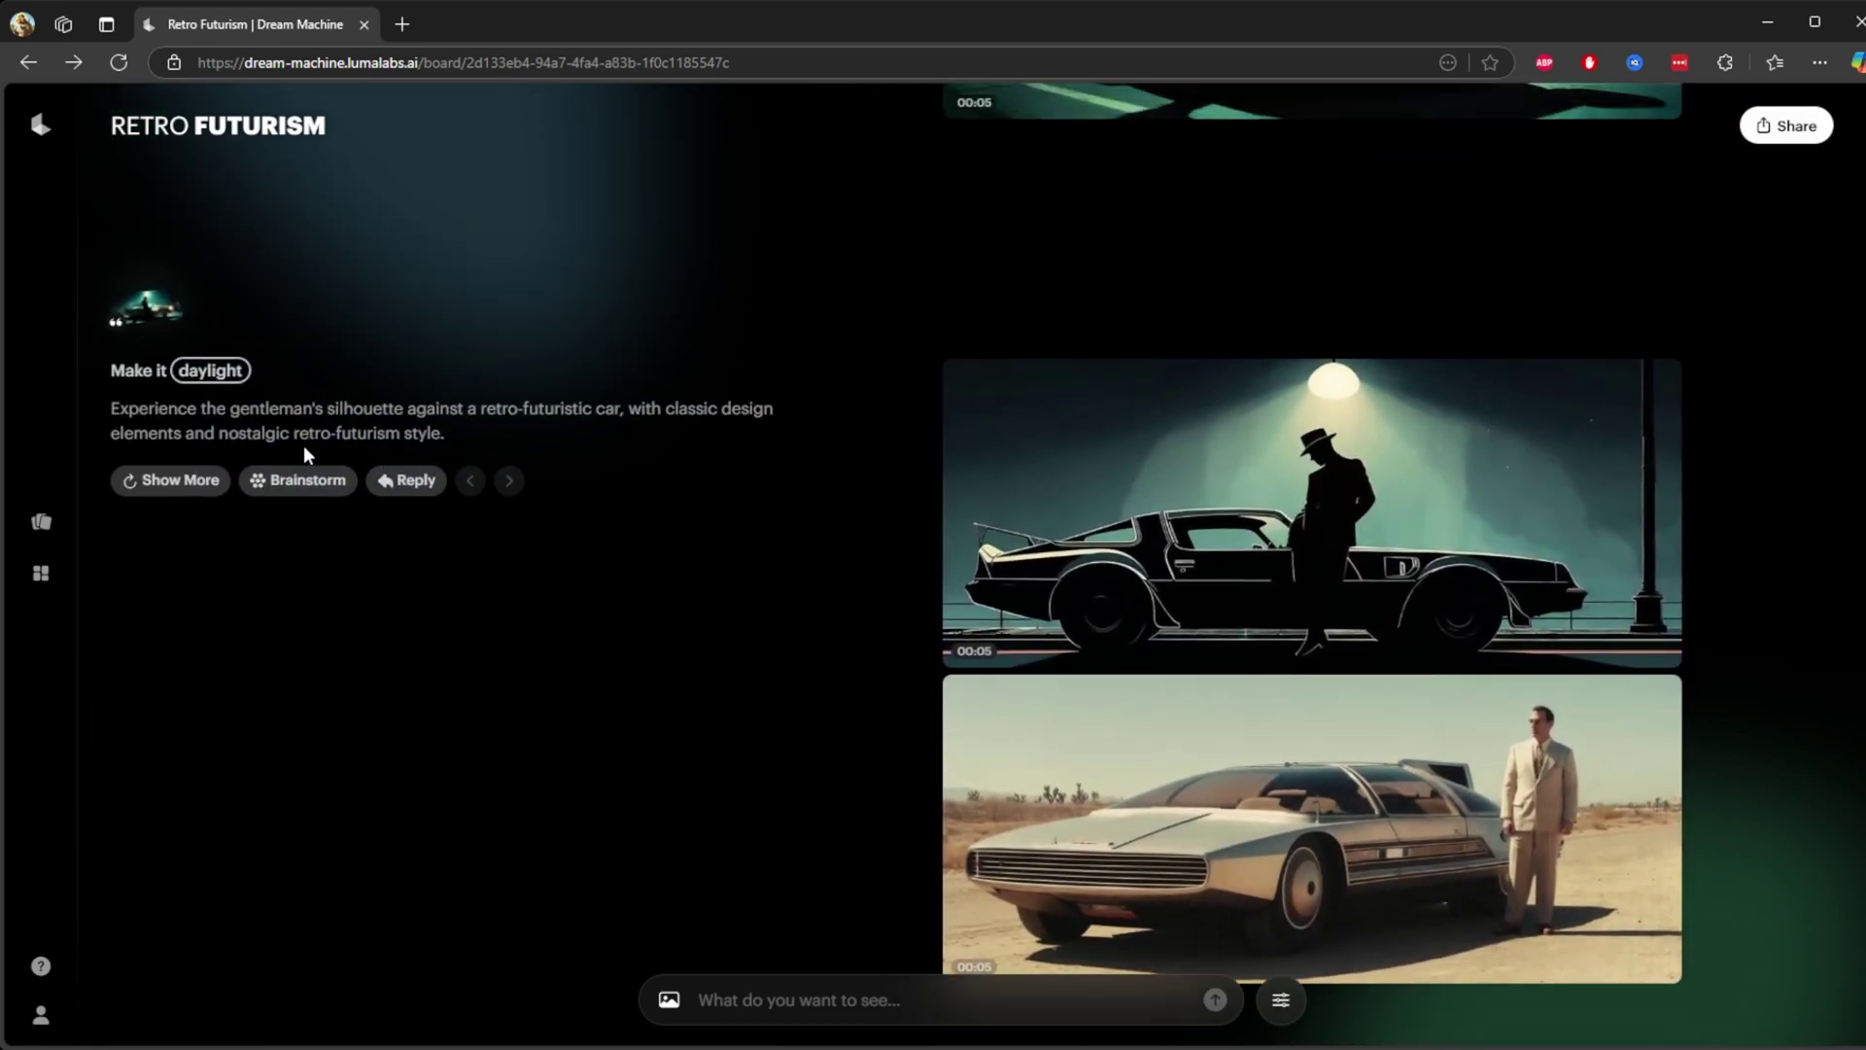
{"action": "scroll", "coordinate": [1195, 770], "scroll_direction": "down", "scroll_amount": 6}
{"action": "scroll", "coordinate": [915, 680], "scroll_direction": "up", "scroll_amount": 11}
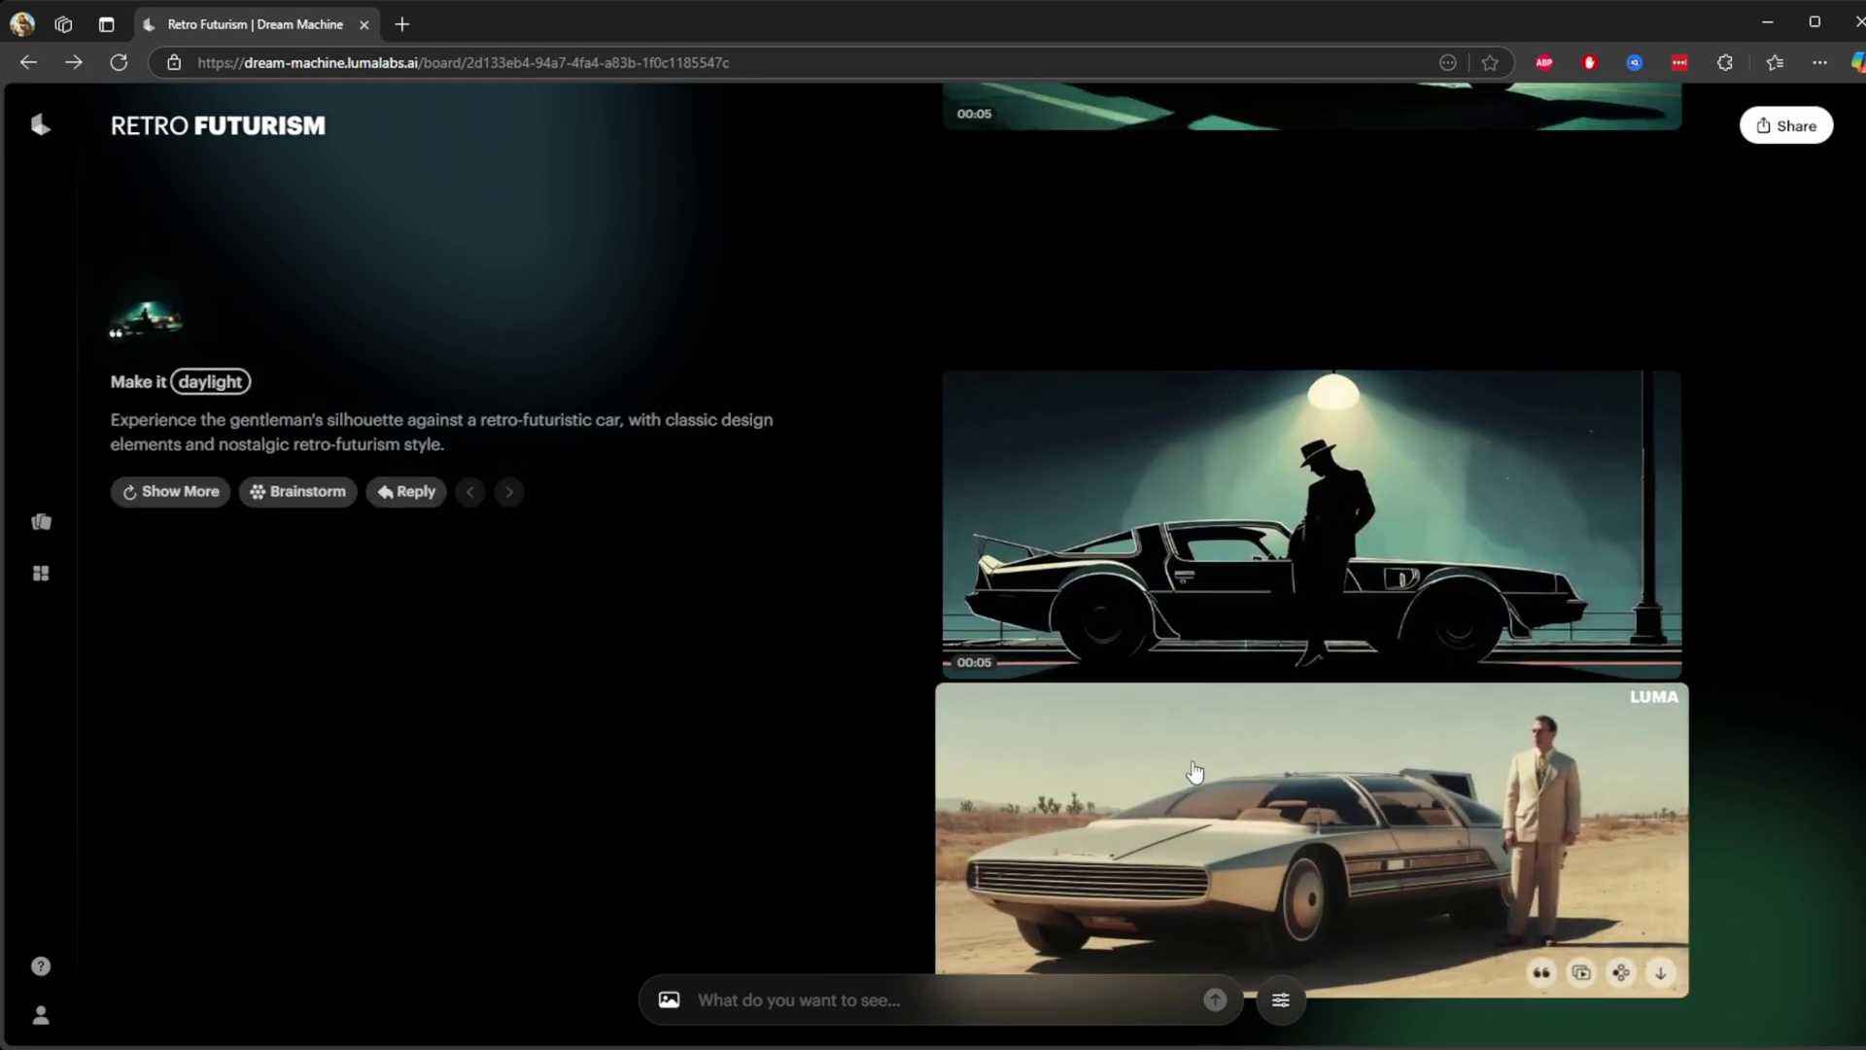
{"action": "scroll", "coordinate": [874, 685], "scroll_direction": "up", "scroll_amount": 4}
{"action": "scroll", "coordinate": [758, 667], "scroll_direction": "down", "scroll_amount": 11}
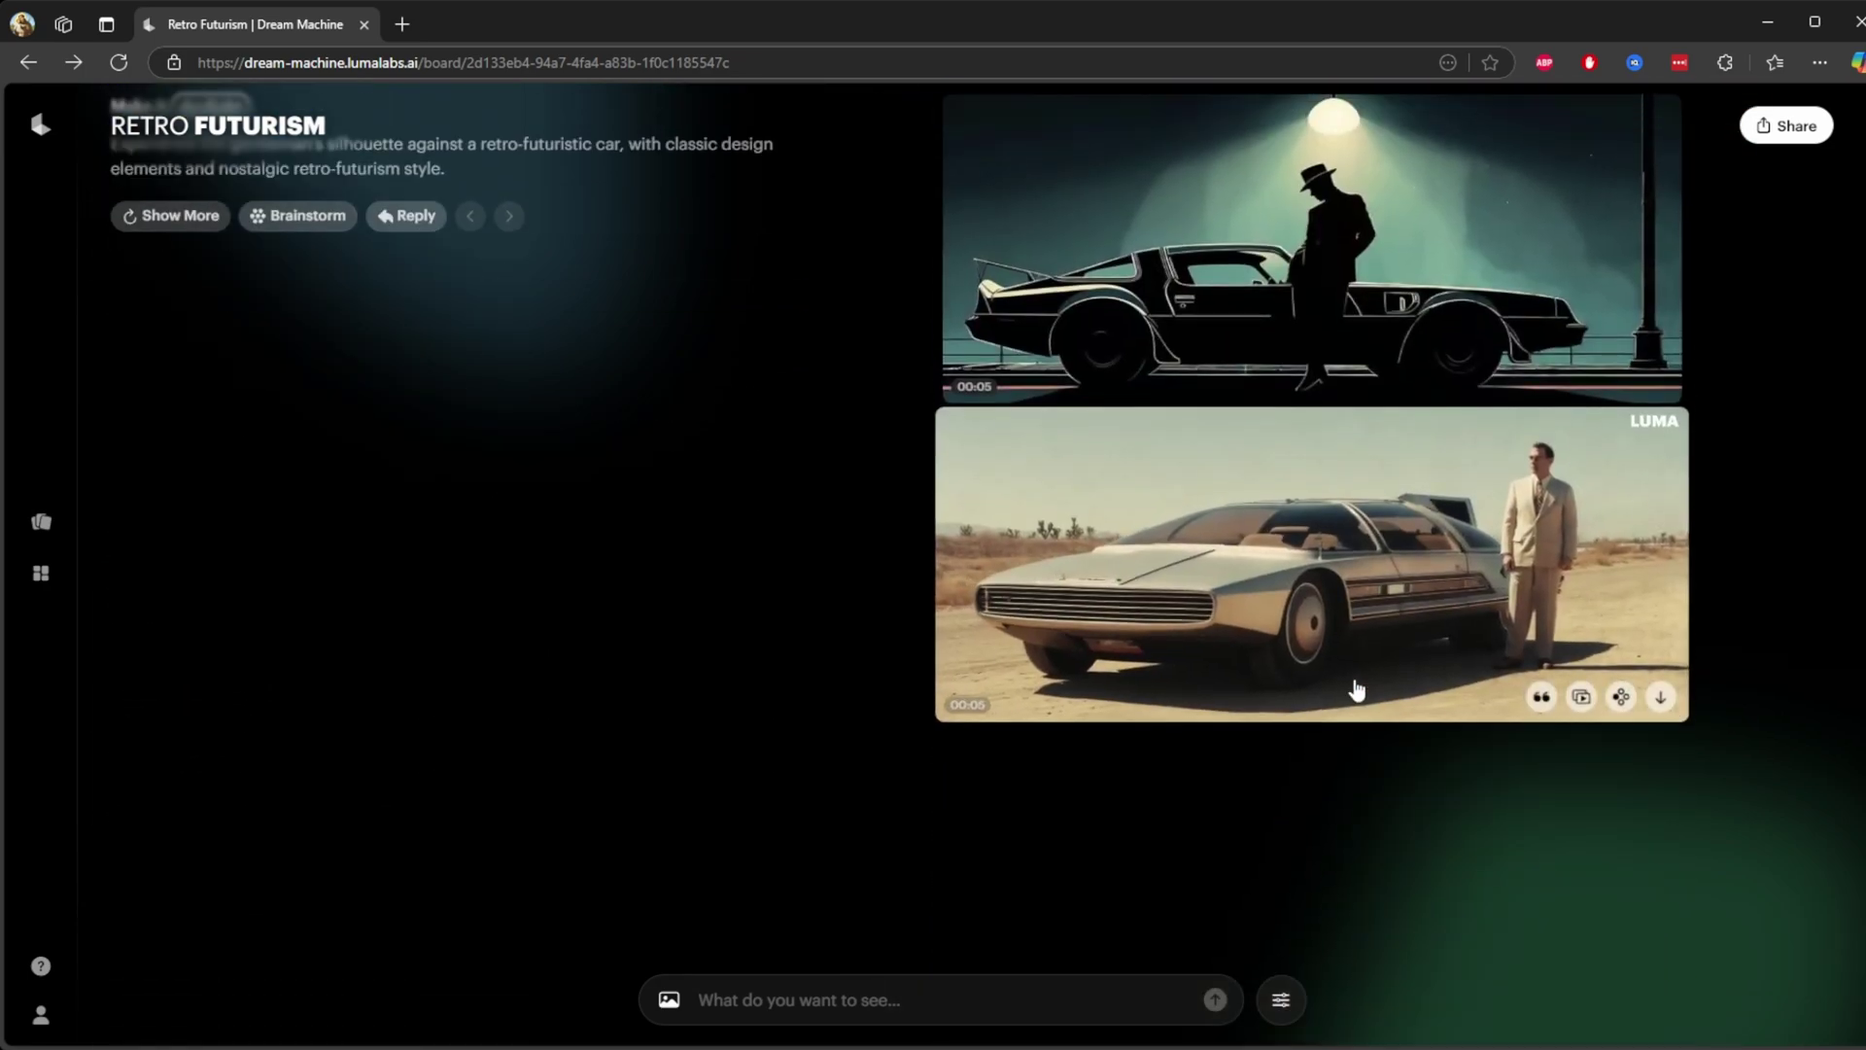
{"action": "scroll", "coordinate": [1356, 690], "scroll_direction": "up", "scroll_amount": 5}
{"action": "scroll", "coordinate": [1407, 766], "scroll_direction": "down", "scroll_amount": 7}
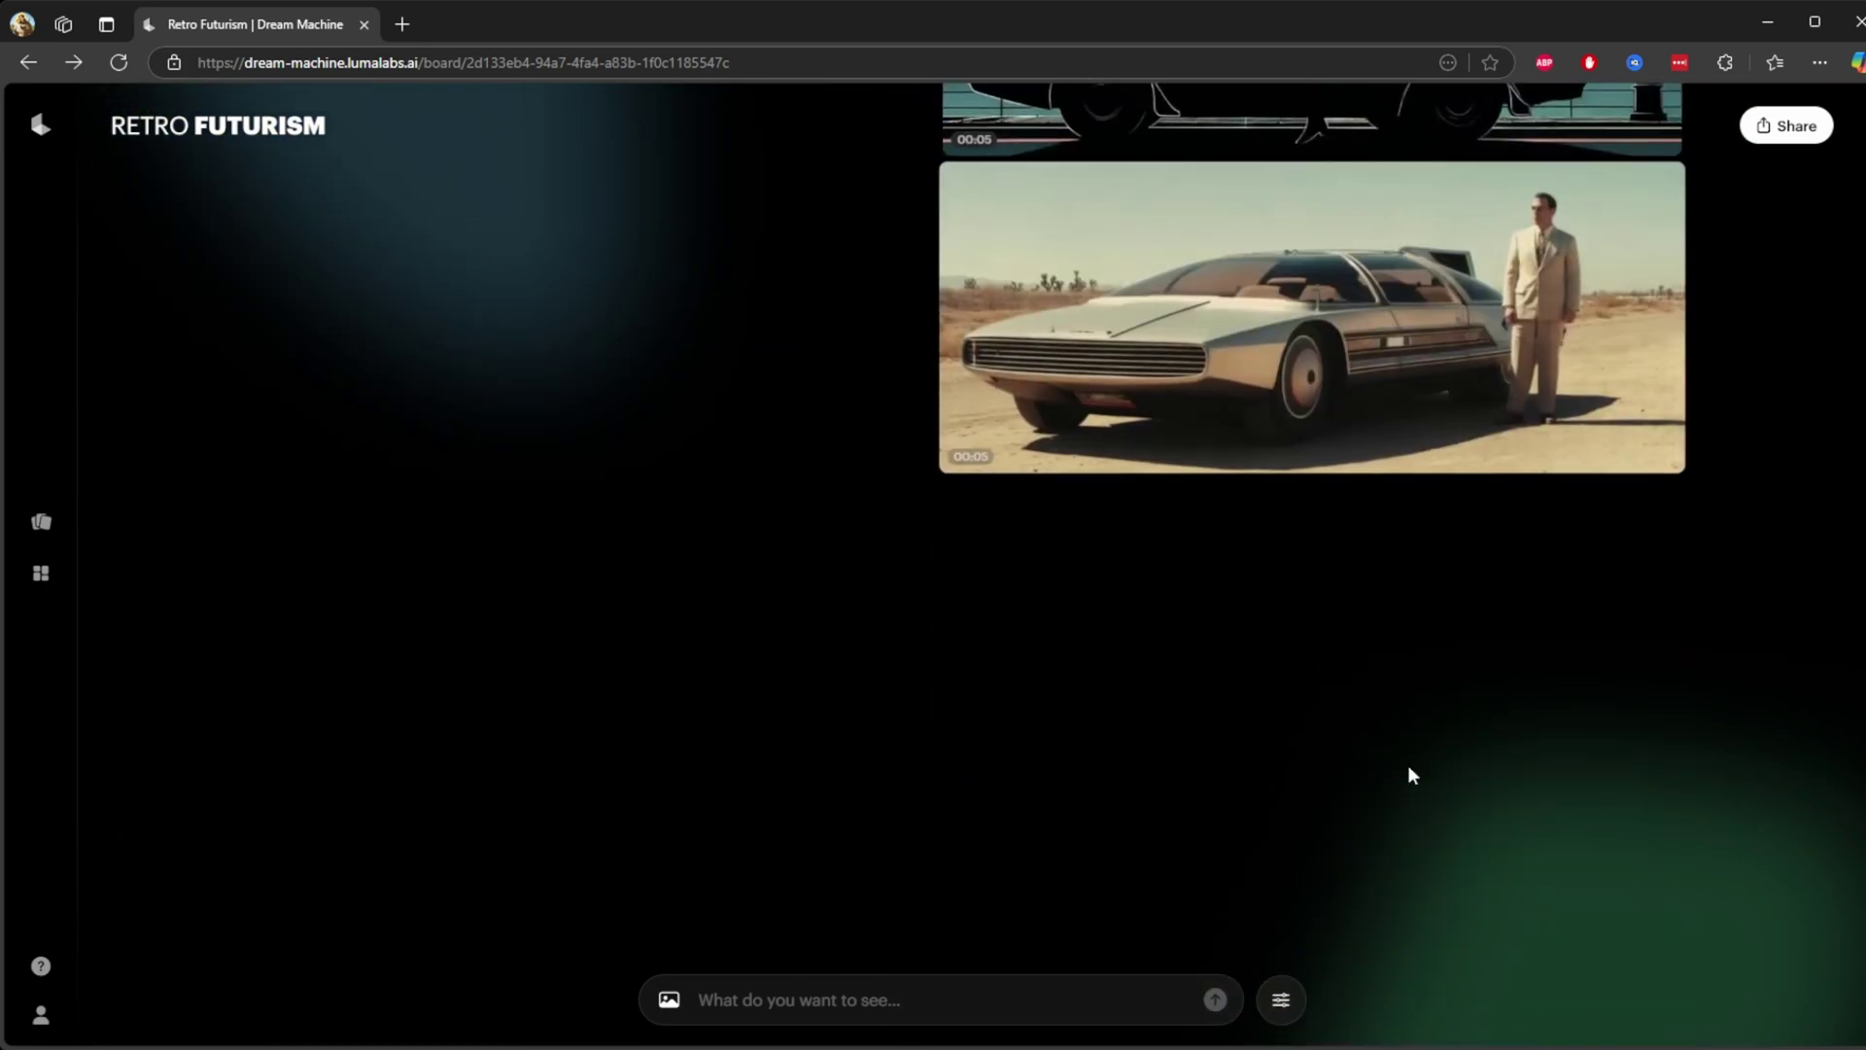
{"action": "scroll", "coordinate": [1407, 766], "scroll_direction": "up", "scroll_amount": 4}
- View the second daylight video, with the man in the light suit beside the car, enlarged and return to the board
{"action": "left_click", "coordinate": [1363, 791]}
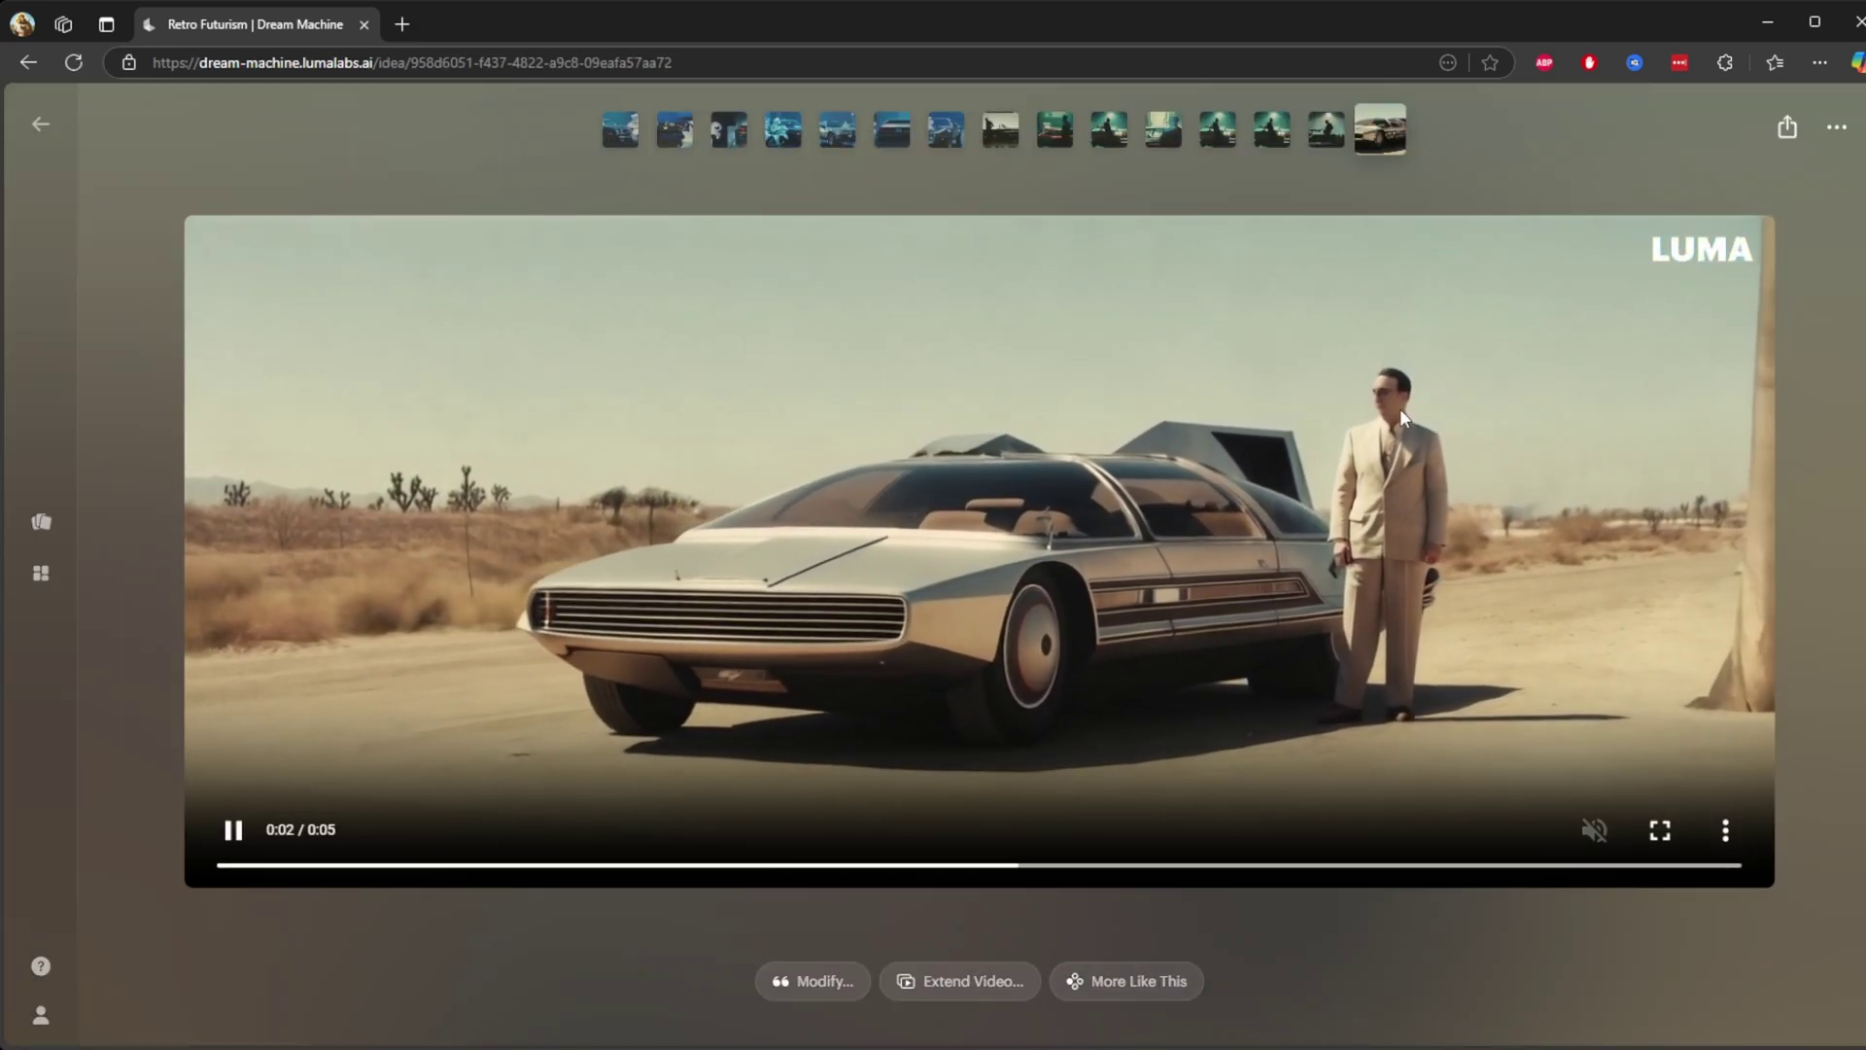
{"action": "left_click", "coordinate": [1846, 321]}
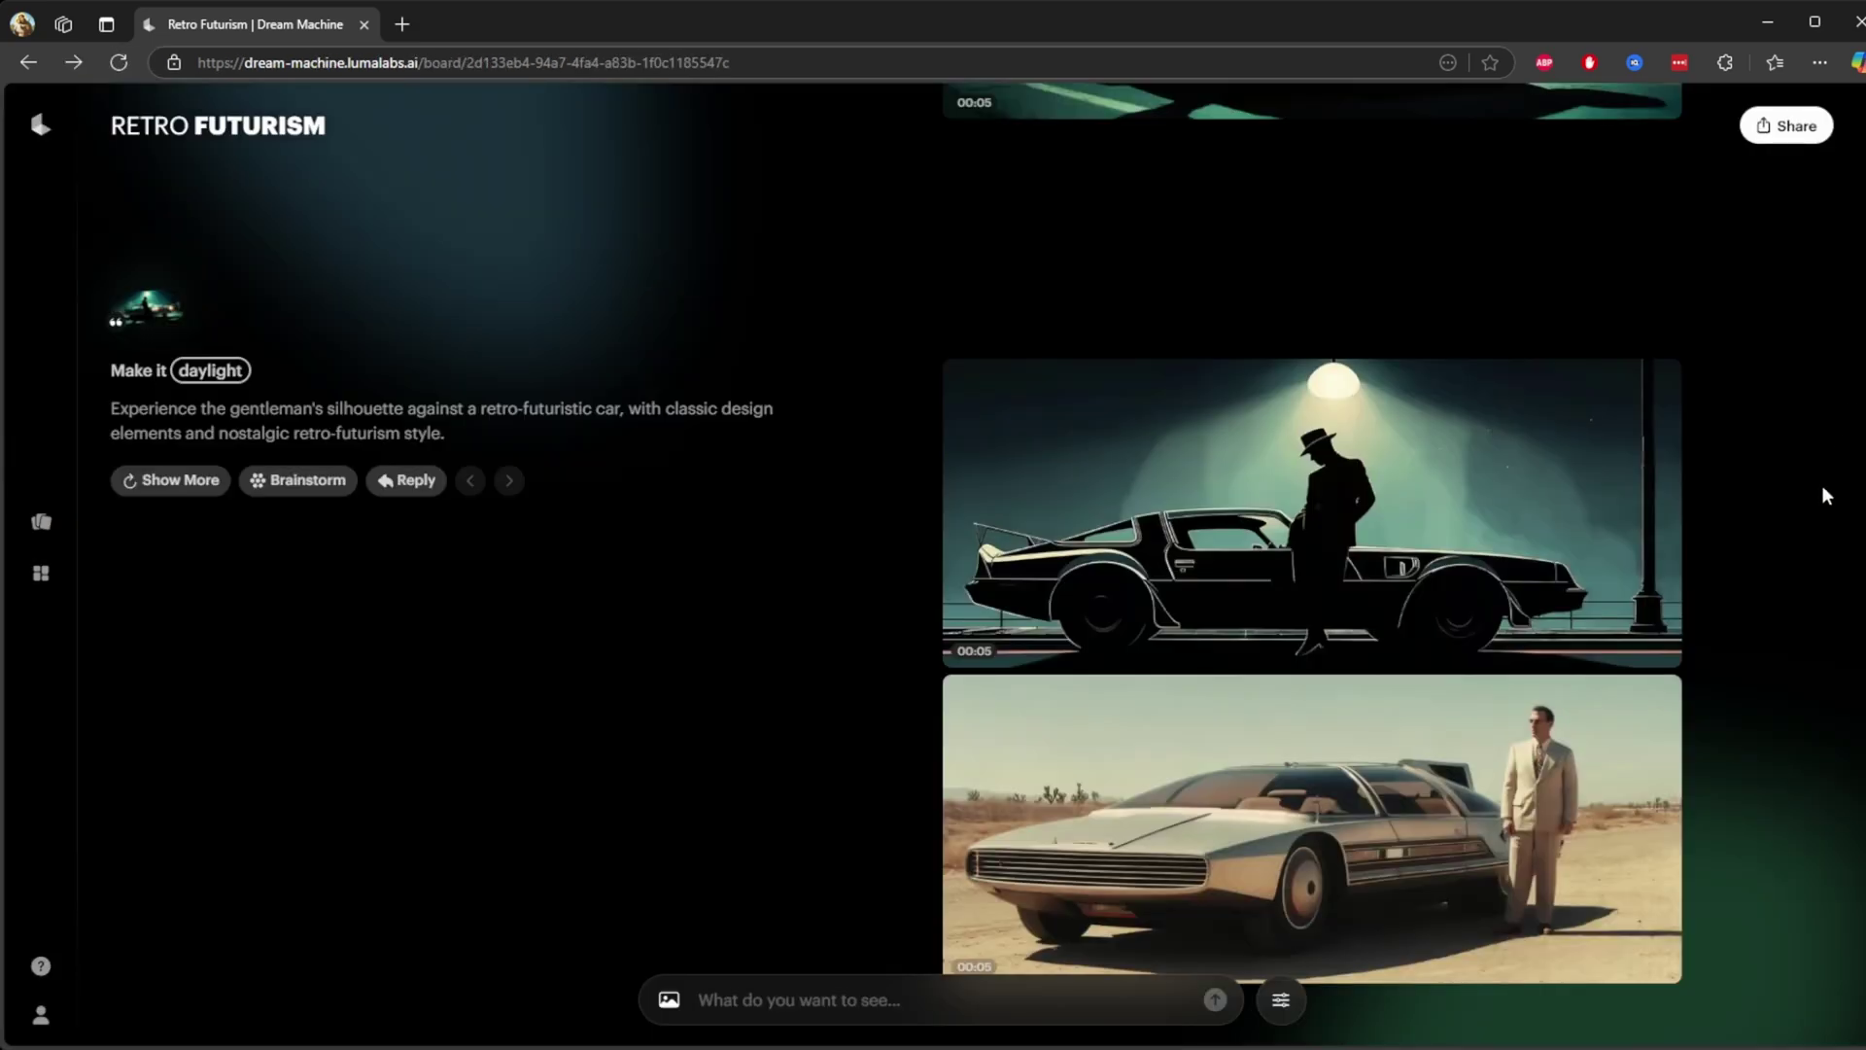
- Check the credit usage breakdown for the current billing cycle in the account and close it
{"action": "left_click", "coordinate": [41, 1015]}
{"action": "left_click", "coordinate": [1212, 447]}
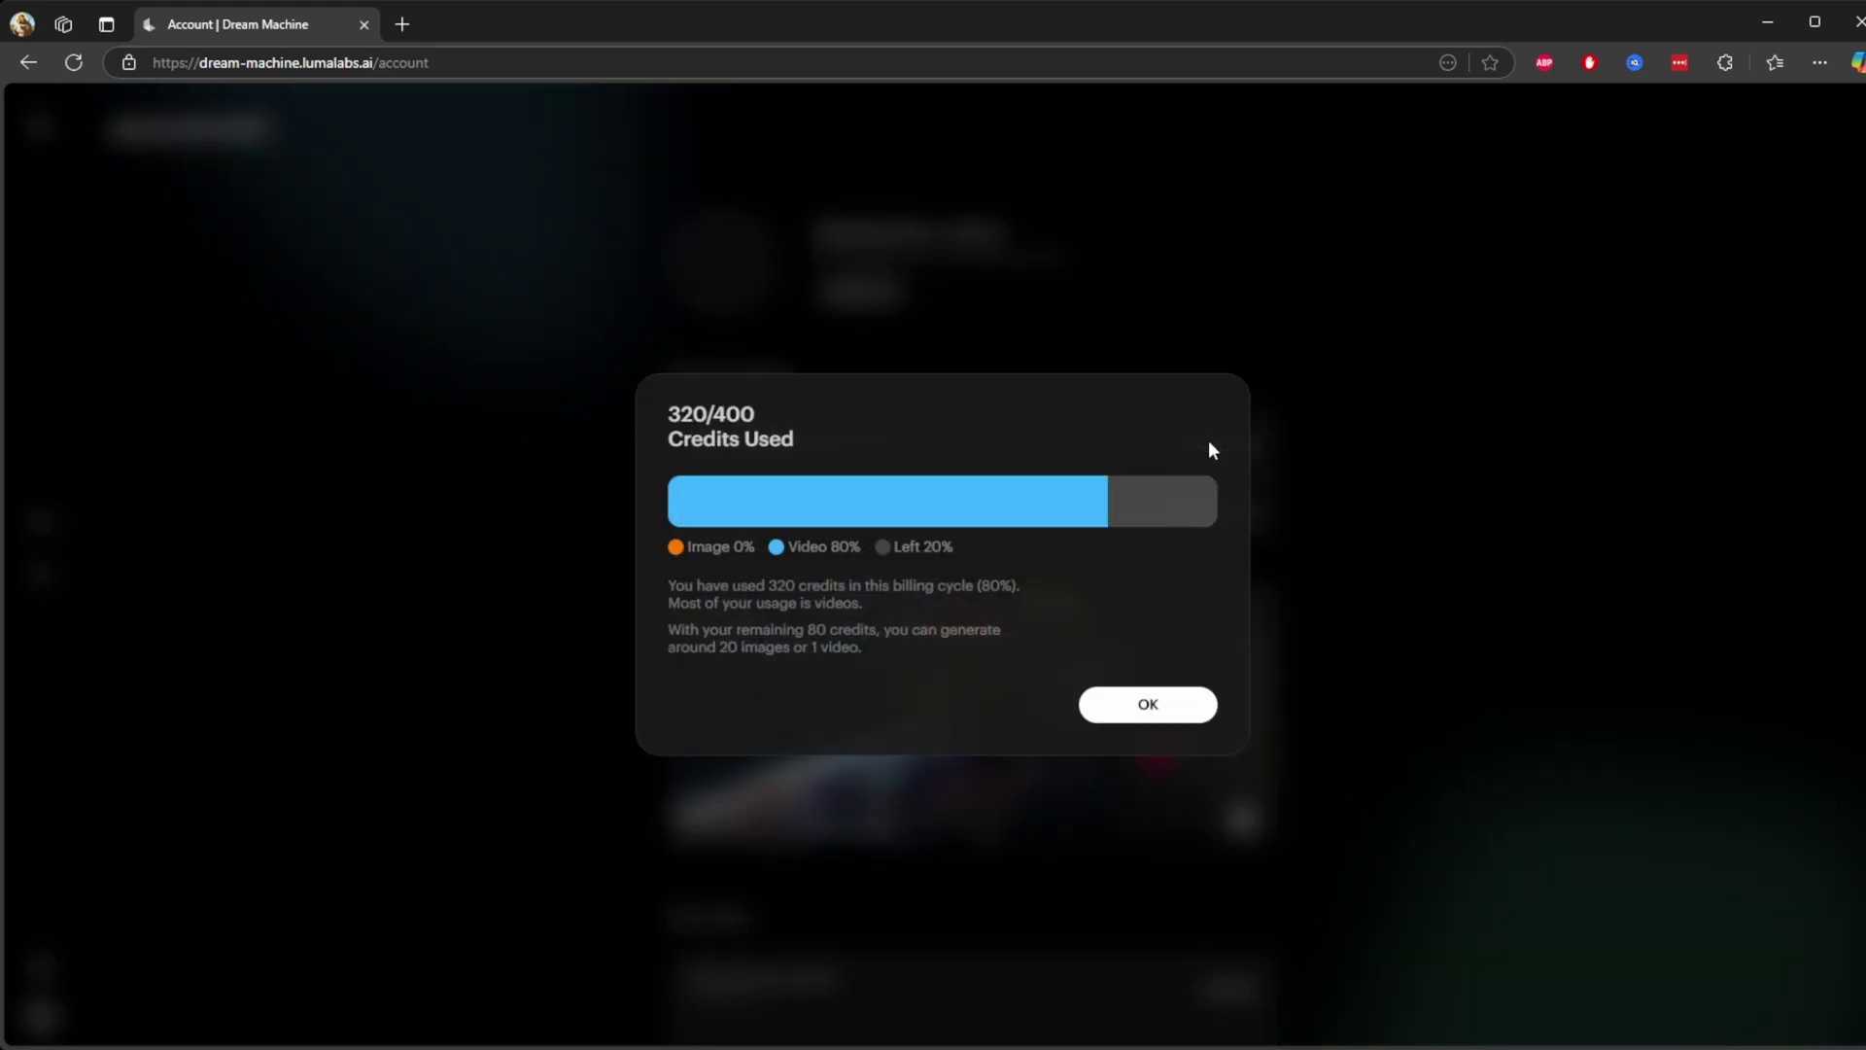
{"action": "left_click_drag", "start_coordinate": [669, 414], "coordinate": [706, 417]}
{"action": "left_click", "coordinate": [1145, 706]}
- Reopen the Retro Futurism board from the boards overview and look through it, and preview the second clip on the Futuristic Exploration board
{"action": "left_click", "coordinate": [39, 124]}
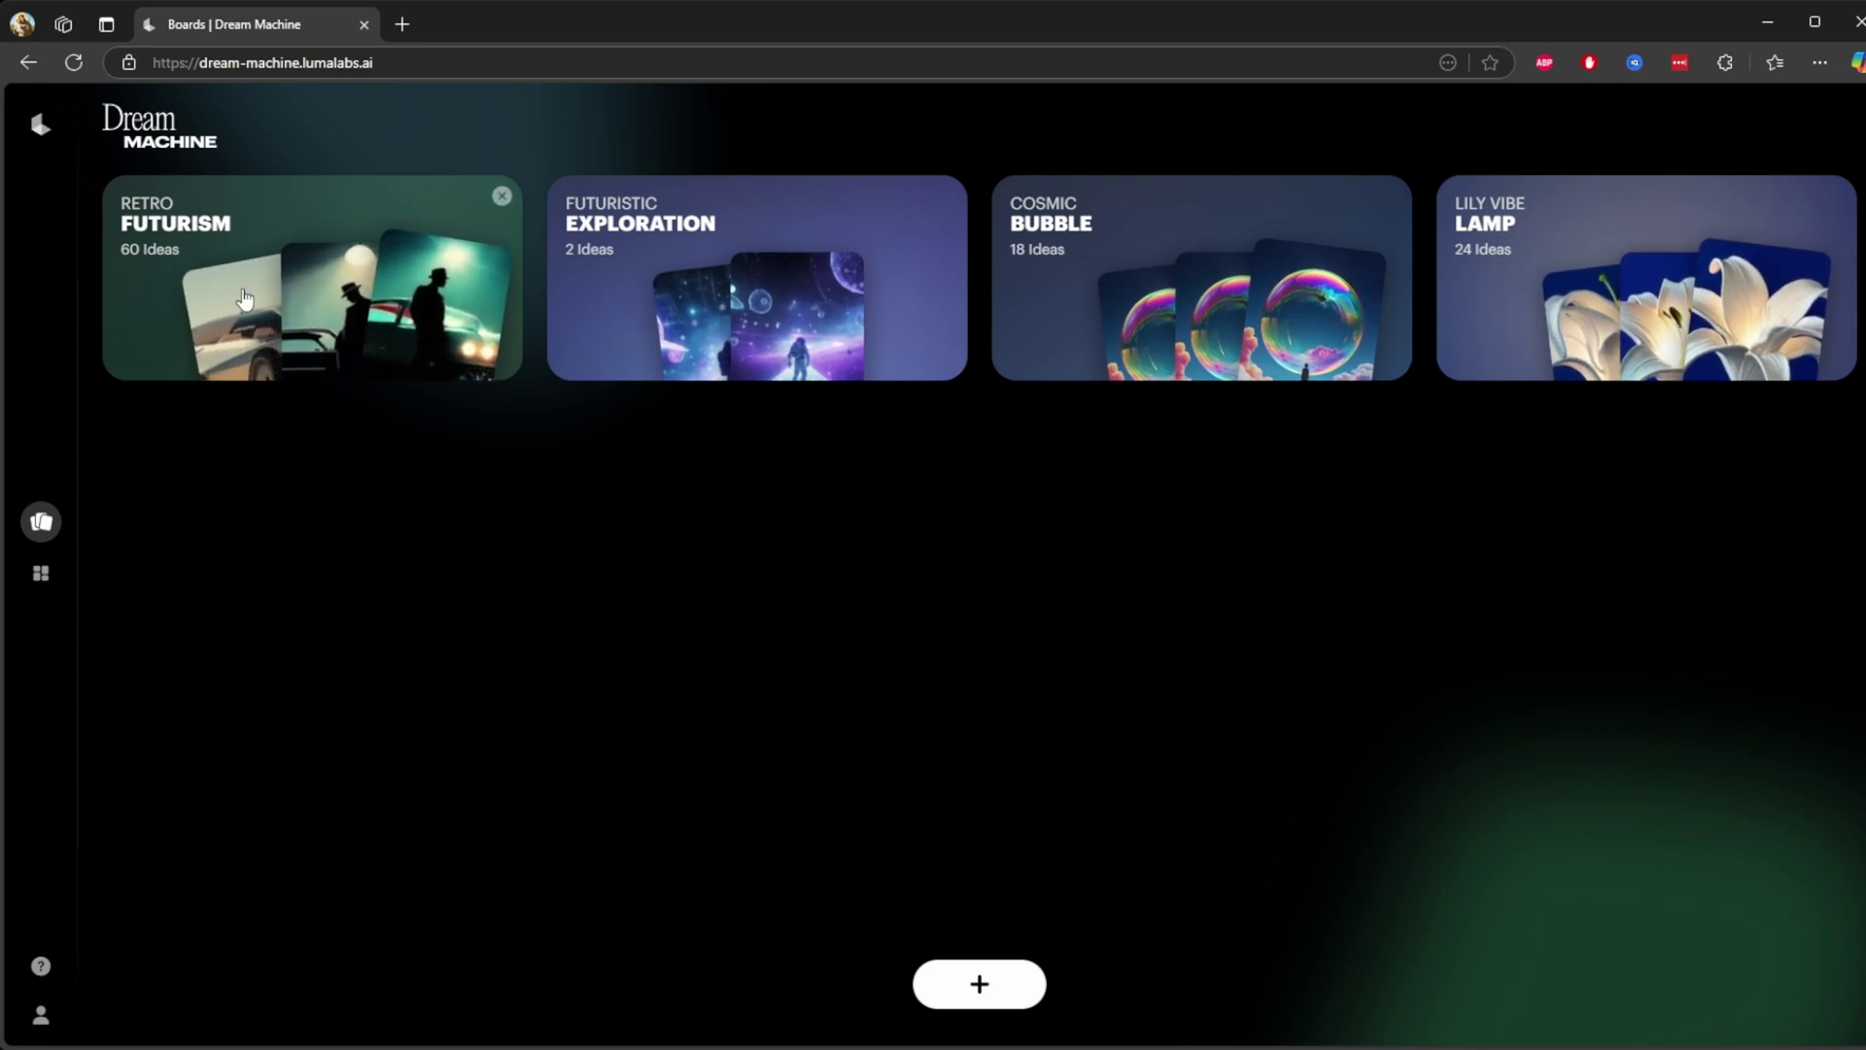
{"action": "left_click", "coordinate": [320, 246]}
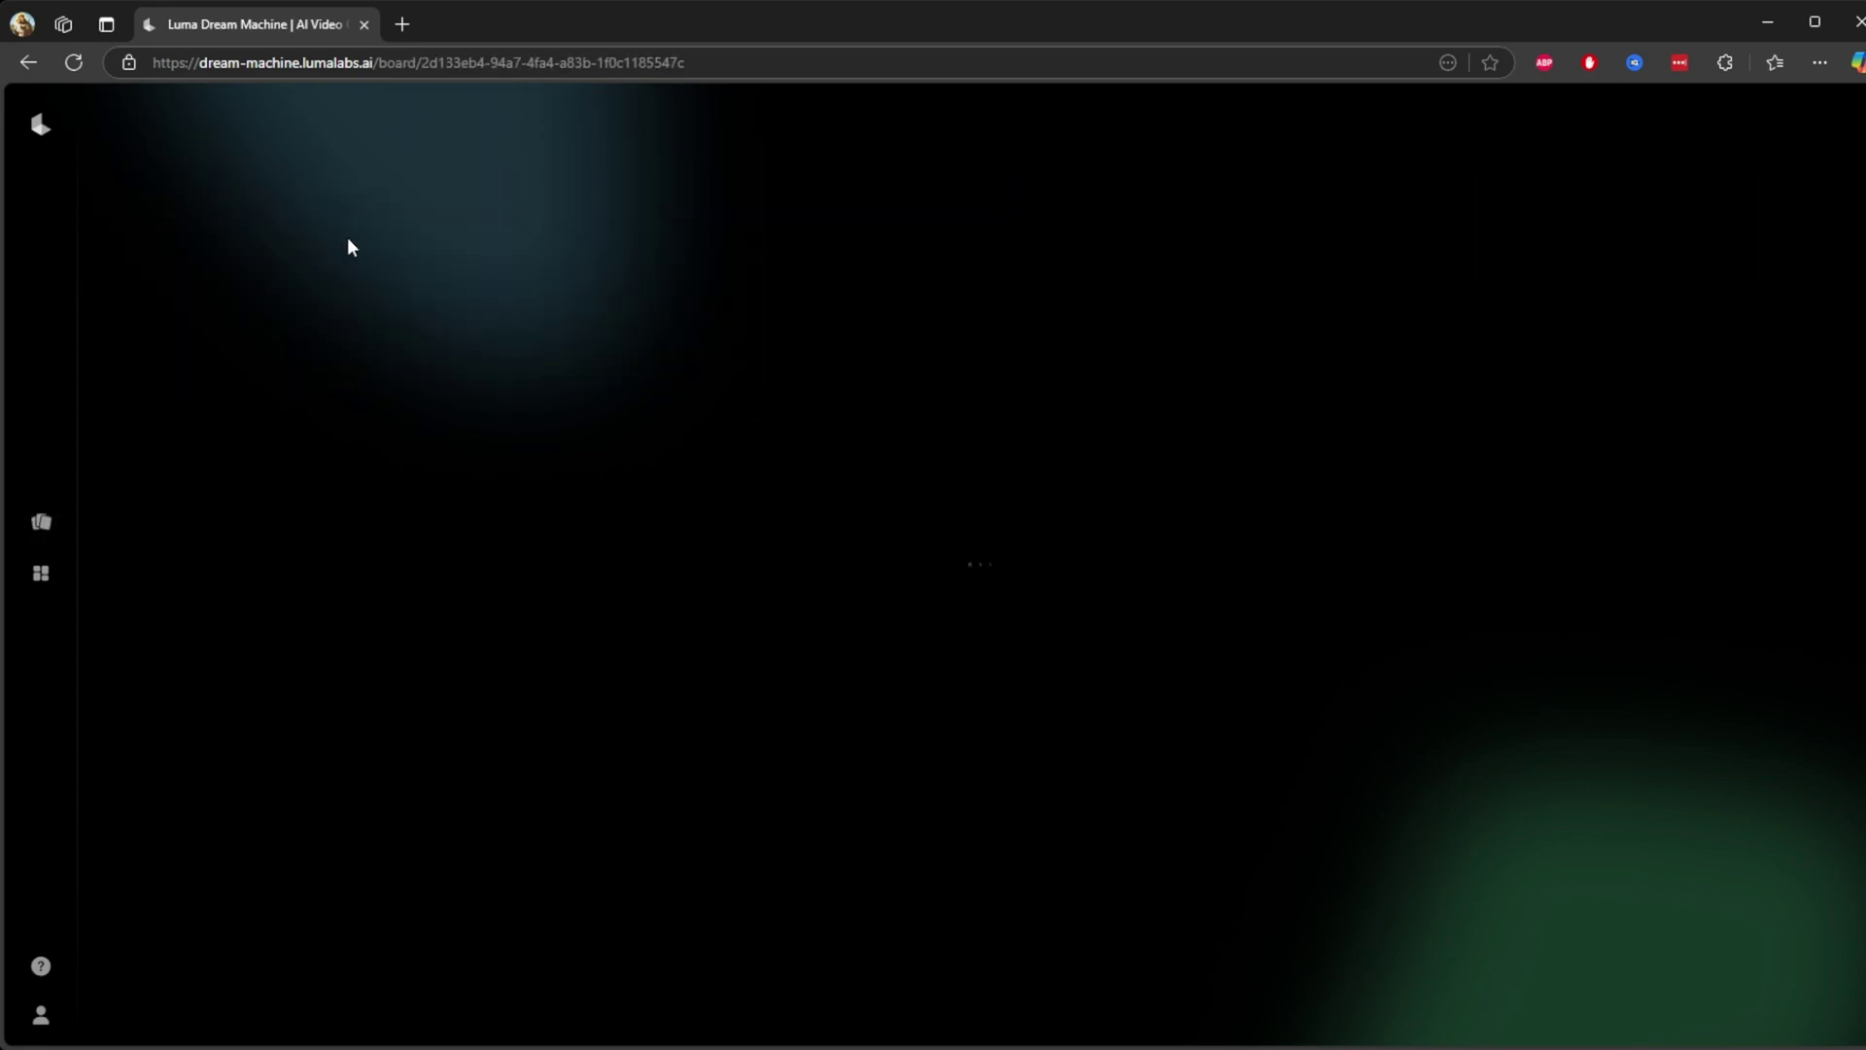
{"action": "scroll", "coordinate": [1560, 777], "scroll_direction": "down", "scroll_amount": 7}
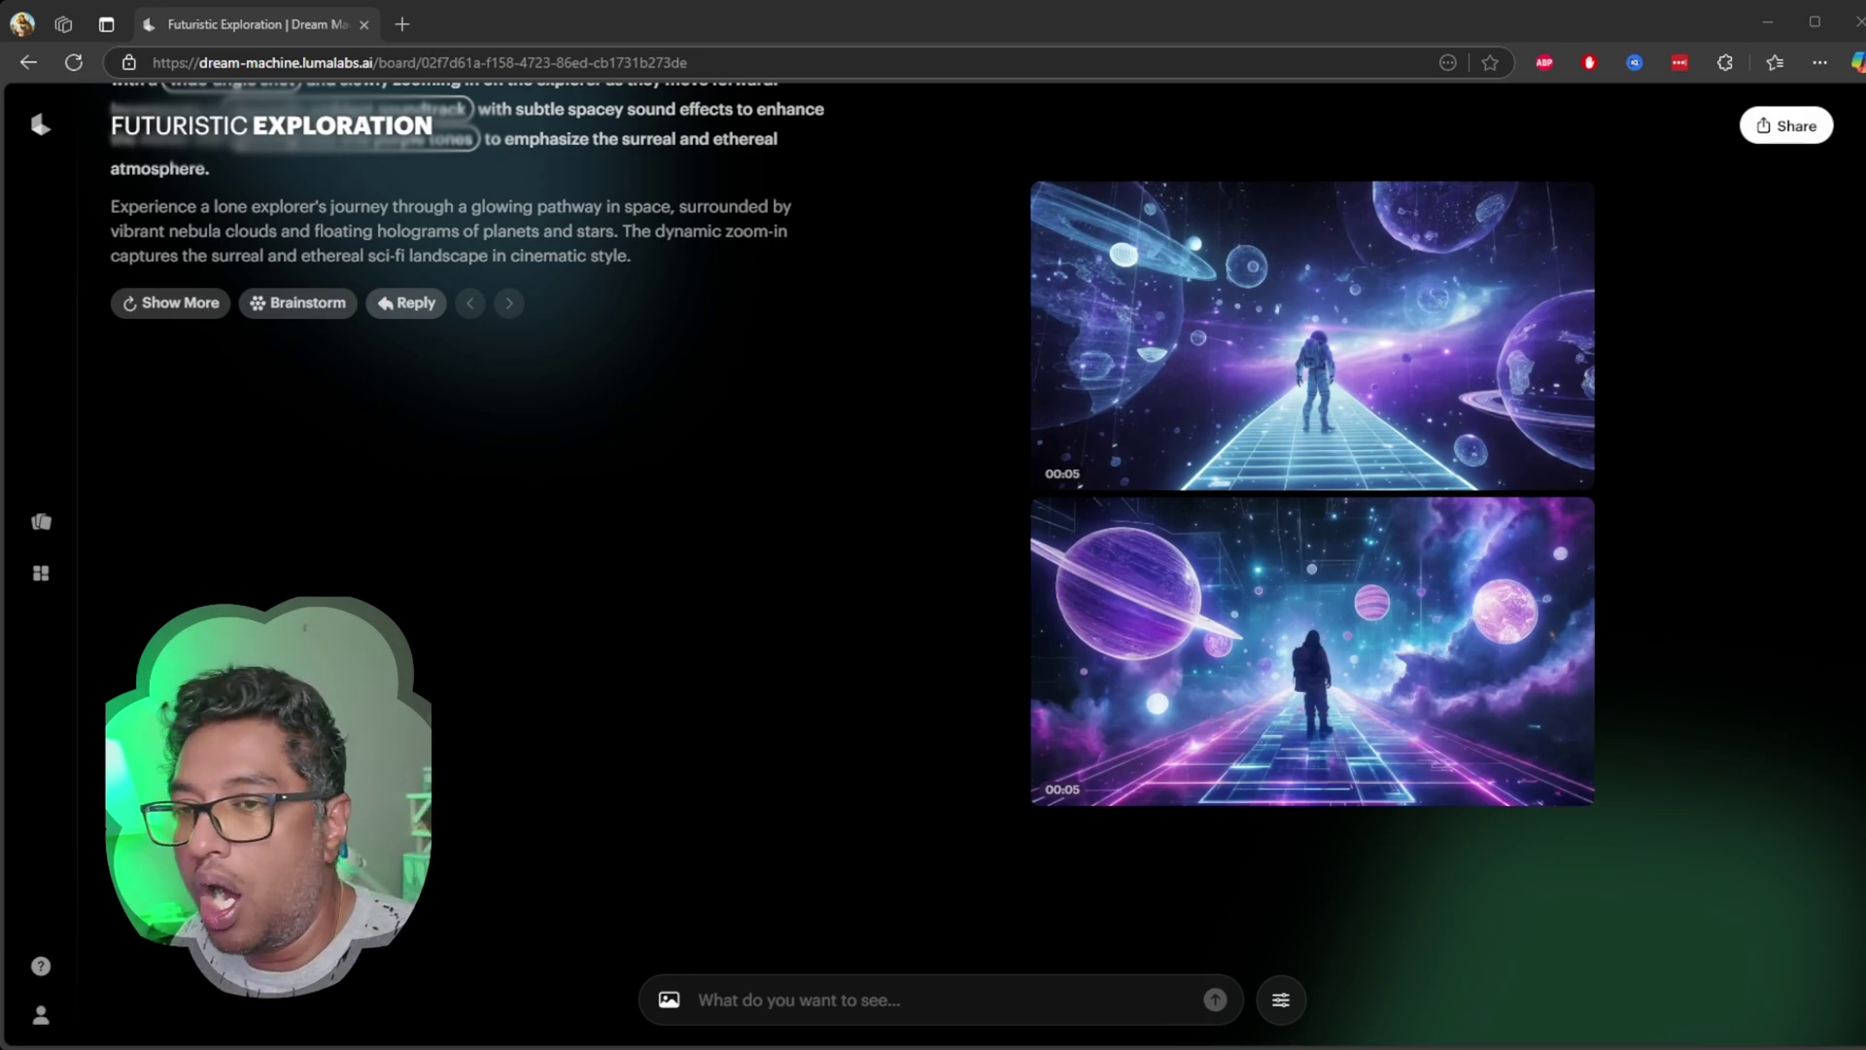
{"action": "mouse_move", "coordinate": [1312, 651]}
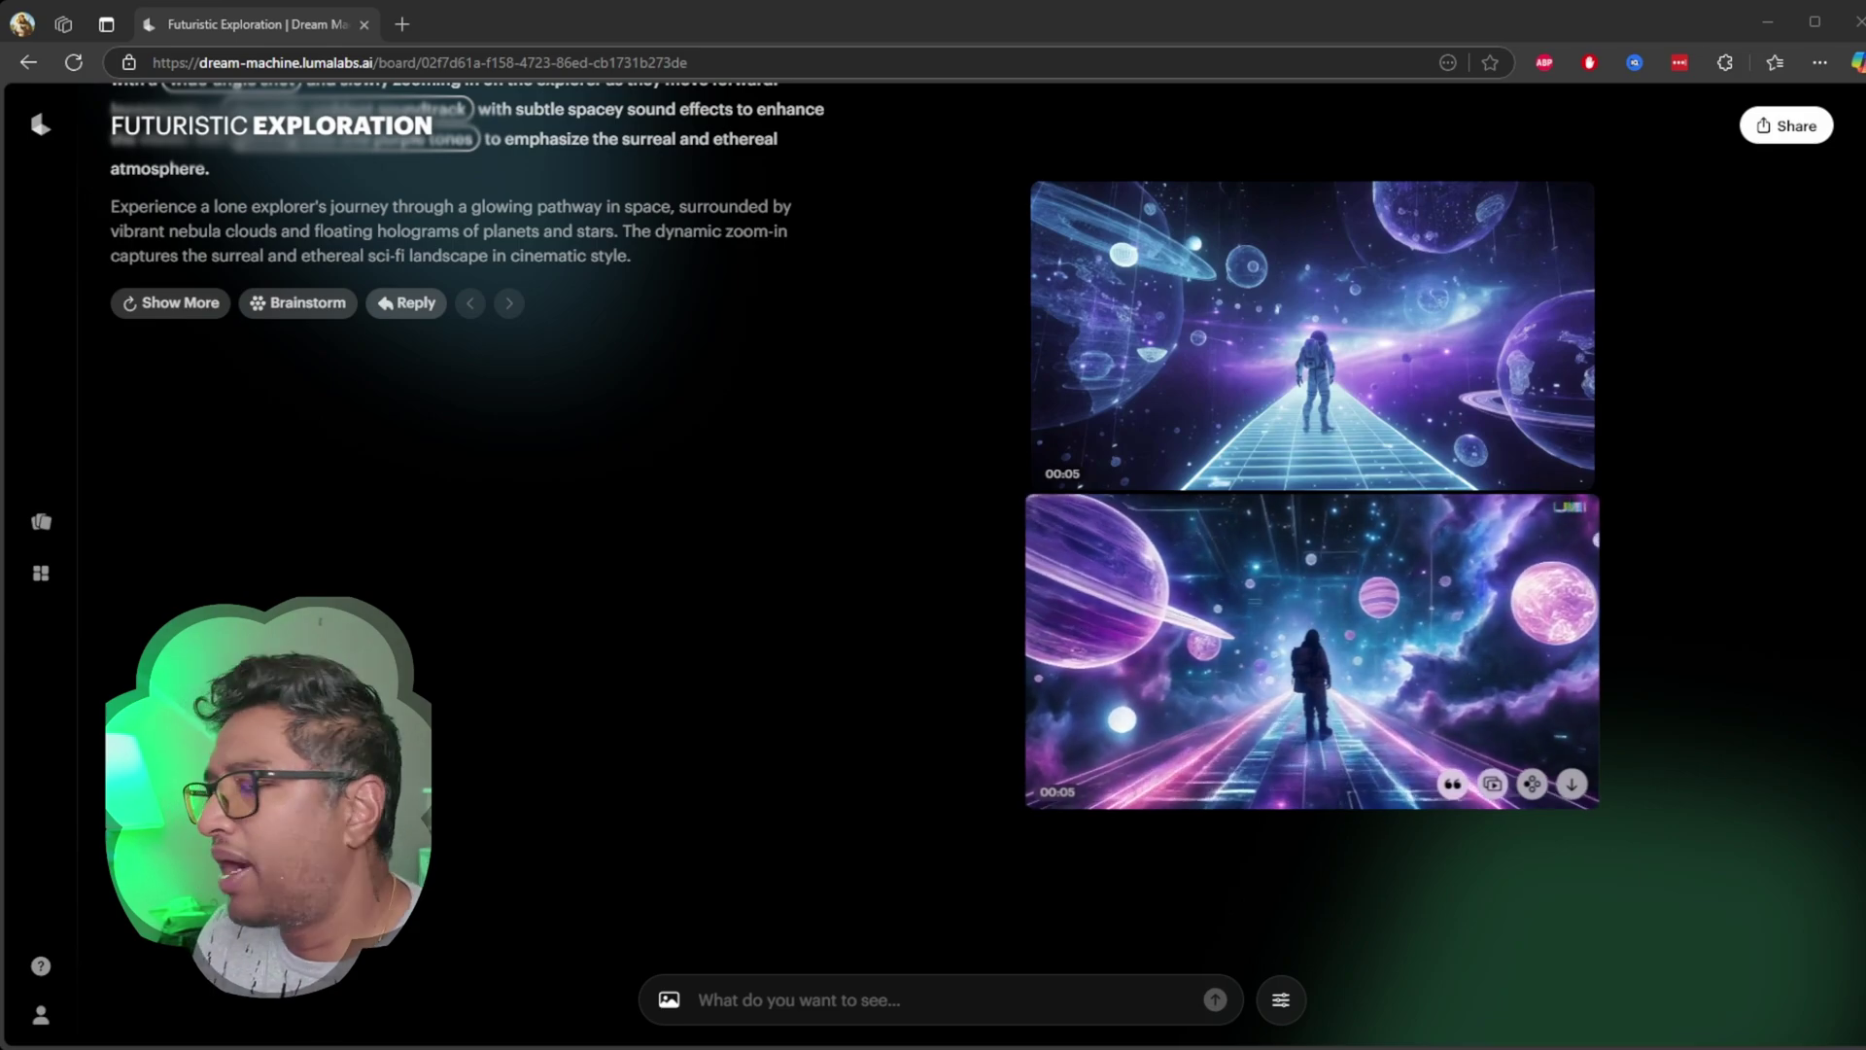